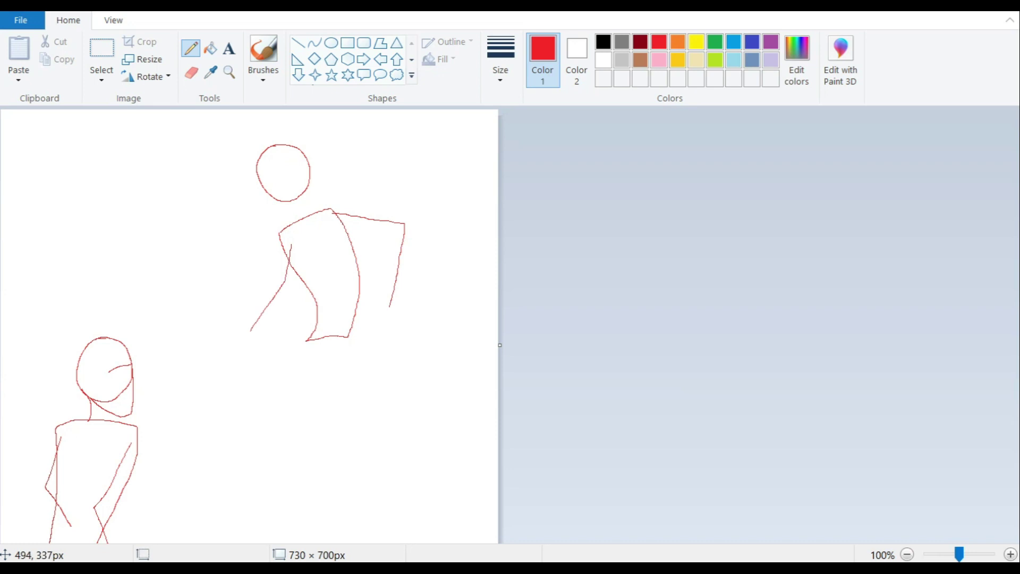
Step: Add a tapered jaw, a neck line and two curved horns to the demon's head in red
{"action": "scroll", "coordinate": [307, 288], "scroll_direction": "up", "scroll_amount": 1}
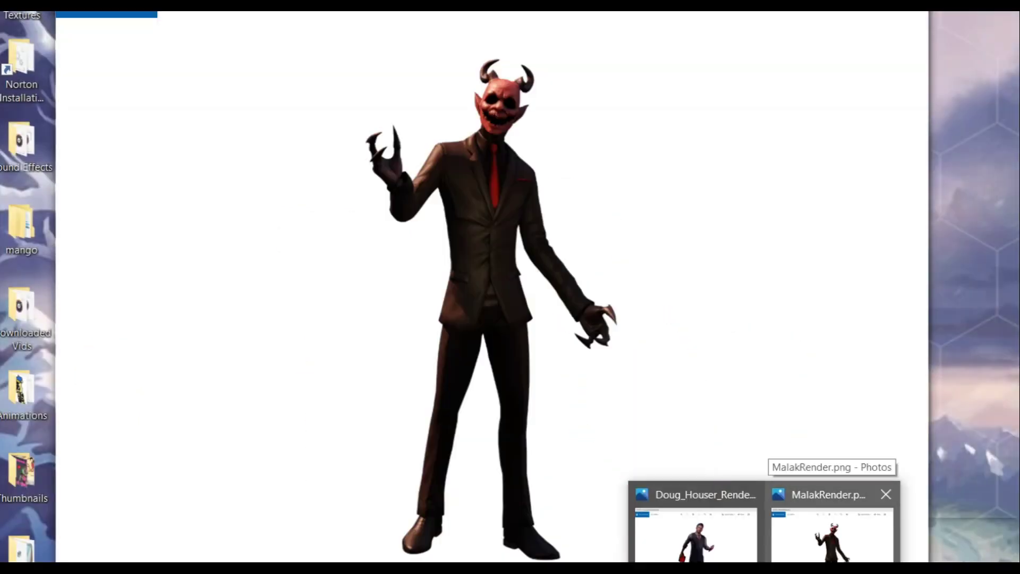
{"action": "key", "text": "ctrl+z"}
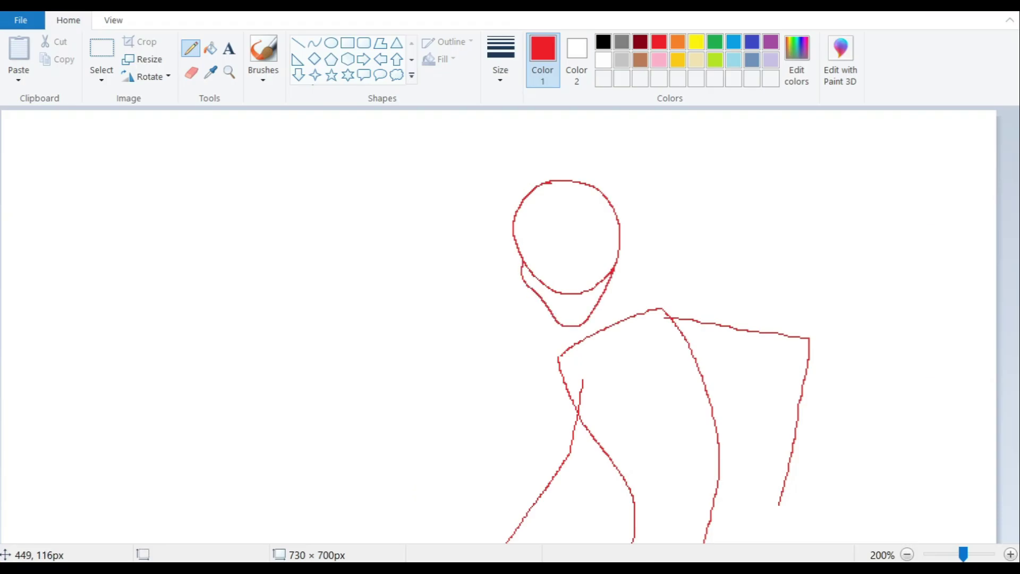
{"action": "left_click_drag", "start_coordinate": [611, 270], "coordinate": [622, 326]}
{"action": "left_click_drag", "start_coordinate": [561, 186], "coordinate": [561, 149]}
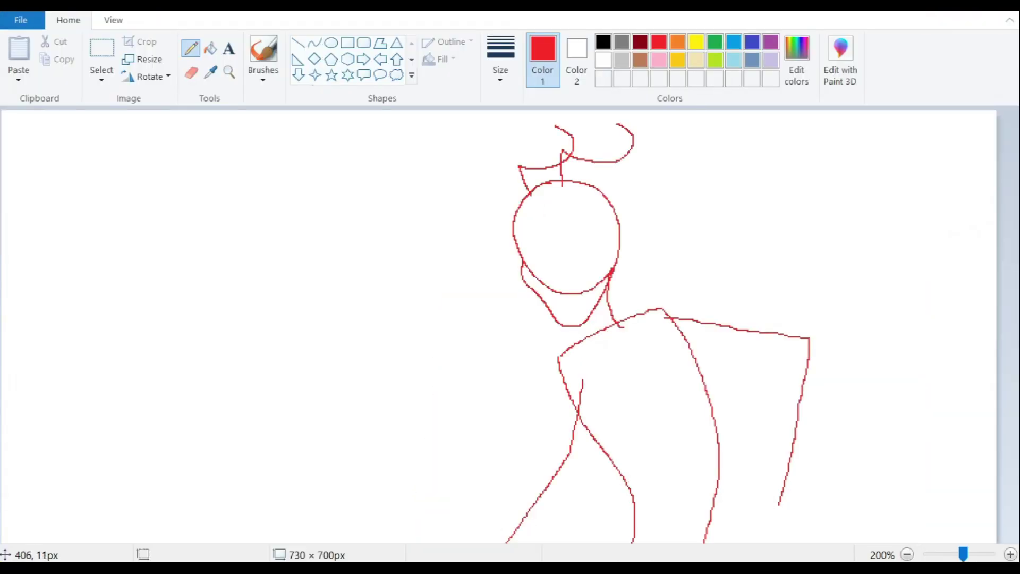
Step: Extend the demon's curling tail and sketch a large pointed wing on each side of its torso in red
{"action": "scroll", "coordinate": [535, 218], "scroll_direction": "down", "scroll_amount": 5}
{"action": "scroll", "coordinate": [535, 218], "scroll_direction": "down", "scroll_amount": 1}
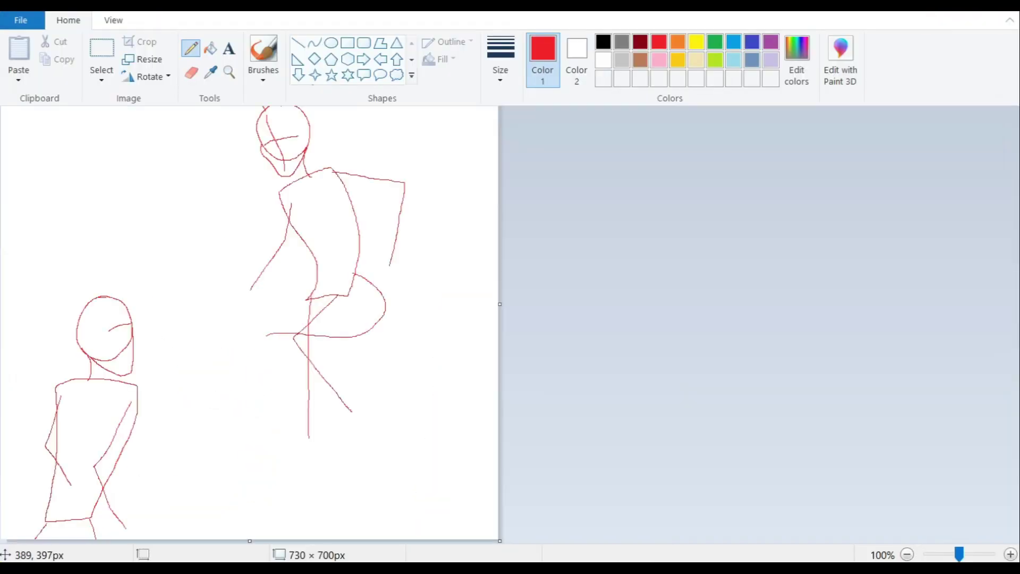
{"action": "left_click_drag", "start_coordinate": [267, 335], "coordinate": [413, 443]}
{"action": "scroll", "coordinate": [413, 444], "scroll_direction": "up", "scroll_amount": 1}
{"action": "left_click_drag", "start_coordinate": [337, 211], "coordinate": [406, 198]}
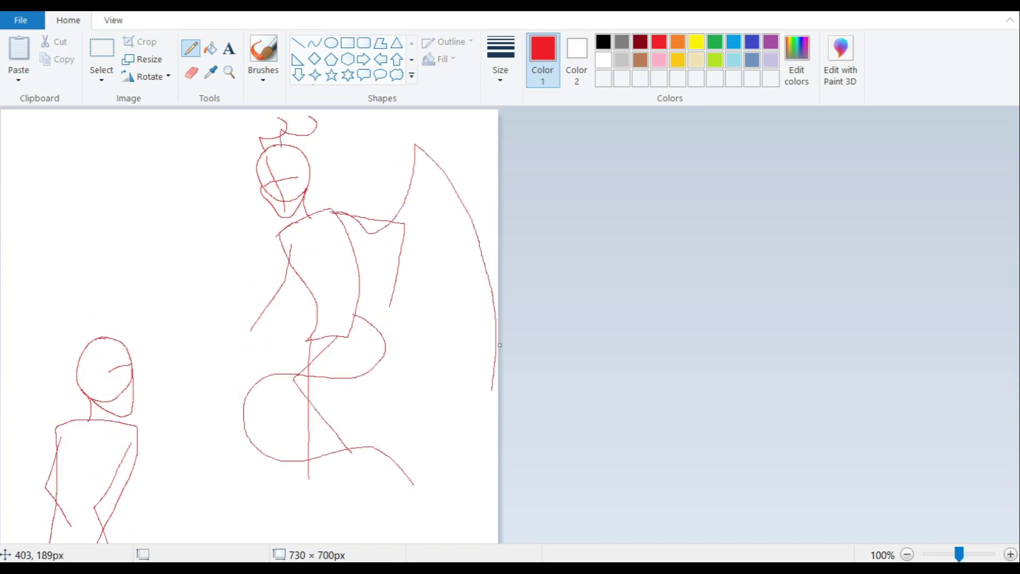
{"action": "left_click_drag", "start_coordinate": [156, 274], "coordinate": [165, 388]}
Step: Widen the canvas to 850 × 700 px and shift the demon sketch to the right with a free-form selection
{"action": "scroll", "coordinate": [164, 389], "scroll_direction": "down", "scroll_amount": 1}
{"action": "left_click", "coordinate": [715, 42]}
{"action": "mouse_move", "coordinate": [500, 304]}
{"action": "left_mouse_down"}
{"action": "mouse_move", "coordinate": [578, 304]}
{"action": "mouse_move", "coordinate": [501, 303]}
{"action": "left_mouse_up"}
{"action": "left_click", "coordinate": [101, 79]}
{"action": "left_click", "coordinate": [50, 135]}
{"action": "mouse_move", "coordinate": [403, 123]}
{"action": "left_mouse_down"}
{"action": "mouse_move", "coordinate": [126, 269]}
{"action": "mouse_move", "coordinate": [404, 122]}
{"action": "left_mouse_up"}
{"action": "left_click_drag", "start_coordinate": [319, 265], "coordinate": [381, 306]}
Step: Sketch the winged, headless altar statue in green and draw straight pillar and floor lines behind it
{"action": "left_click", "coordinate": [190, 48]}
{"action": "scroll", "coordinate": [293, 319], "scroll_direction": "down", "scroll_amount": 1}
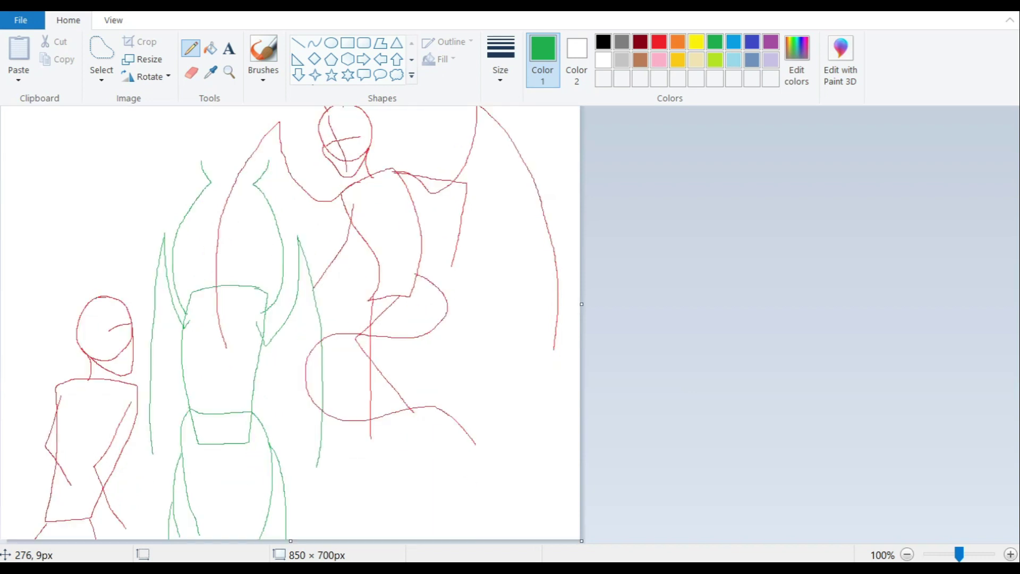
{"action": "left_click", "coordinate": [298, 42]}
{"action": "left_click", "coordinate": [500, 59]}
{"action": "left_click", "coordinate": [478, 136]}
{"action": "mouse_move", "coordinate": [247, 469]}
{"action": "left_mouse_down"}
{"action": "mouse_move", "coordinate": [580, 468]}
{"action": "mouse_move", "coordinate": [0, 496]}
{"action": "mouse_move", "coordinate": [242, 396]}
{"action": "mouse_move", "coordinate": [223, 109]}
{"action": "left_mouse_up"}
{"action": "left_click", "coordinate": [191, 48]}
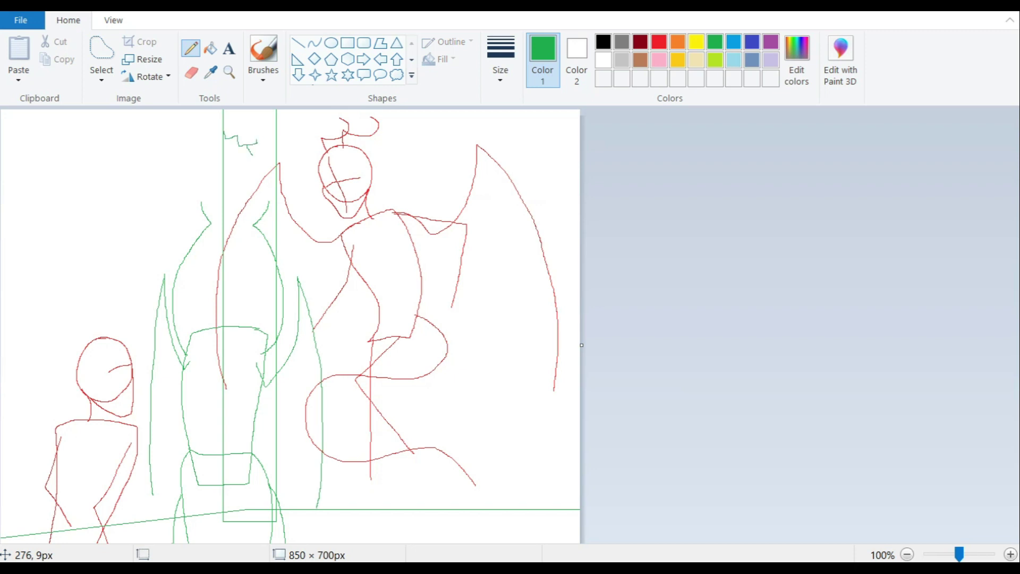
Step: Draw the inner and outer edges of a green archway behind the demon with the Curve tool
{"action": "left_click", "coordinate": [314, 43]}
{"action": "left_click_drag", "start_coordinate": [425, 507], "coordinate": [580, 137]}
{"action": "left_click_drag", "start_coordinate": [467, 160], "coordinate": [435, 223]}
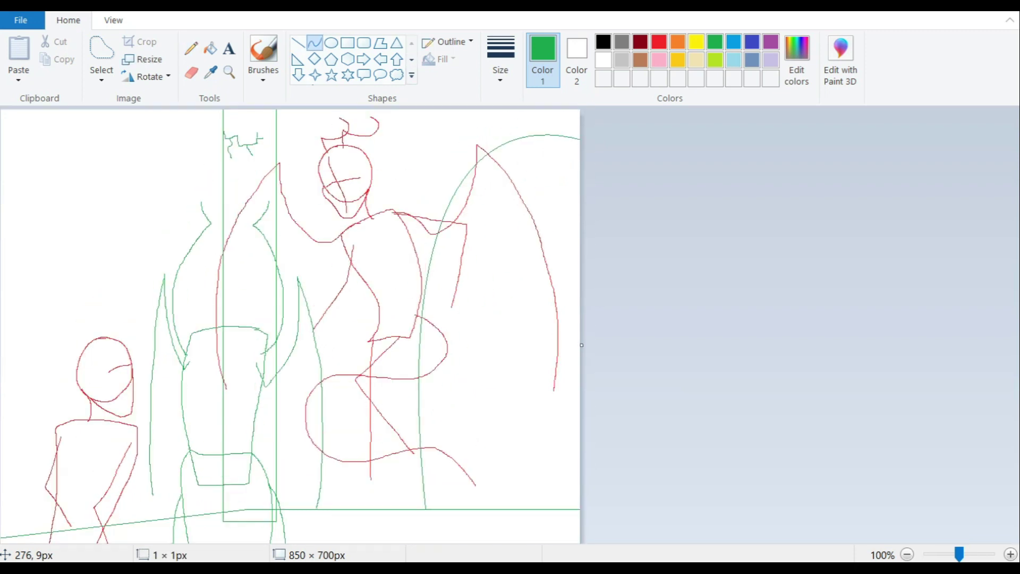
{"action": "left_click_drag", "start_coordinate": [390, 508], "coordinate": [580, 119]}
{"action": "left_click", "coordinate": [419, 181]}
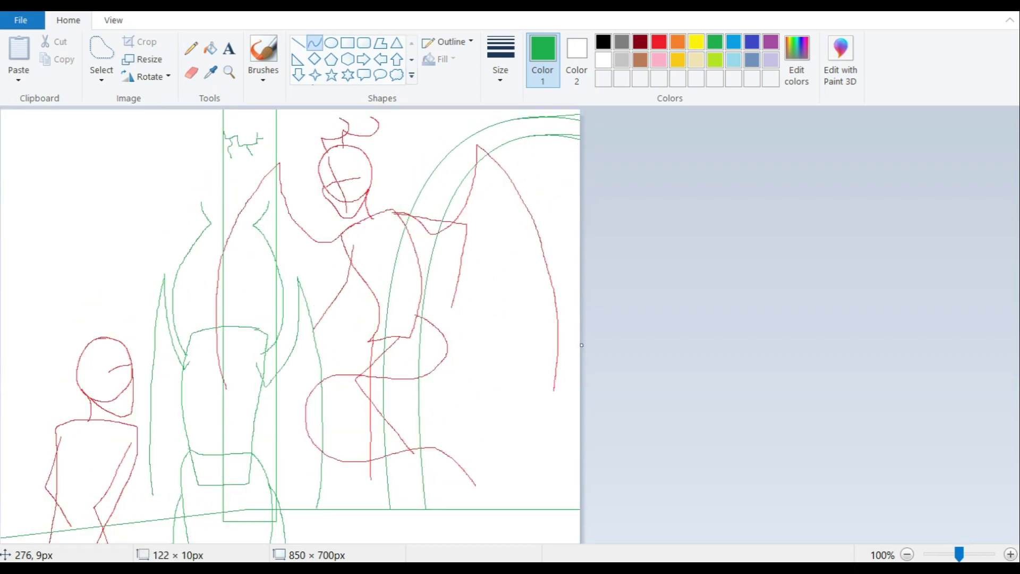
Step: Divide the green archway into stone blocks with short straight lines across its band
{"action": "left_click_drag", "start_coordinate": [518, 116], "coordinate": [526, 144]}
{"action": "left_click_drag", "start_coordinate": [556, 113], "coordinate": [559, 141]}
{"action": "left_click", "coordinate": [298, 43]}
{"action": "left_click_drag", "start_coordinate": [467, 130], "coordinate": [497, 159]}
{"action": "left_click_drag", "start_coordinate": [436, 156], "coordinate": [467, 194]}
{"action": "left_click_drag", "start_coordinate": [436, 225], "coordinate": [400, 211]}
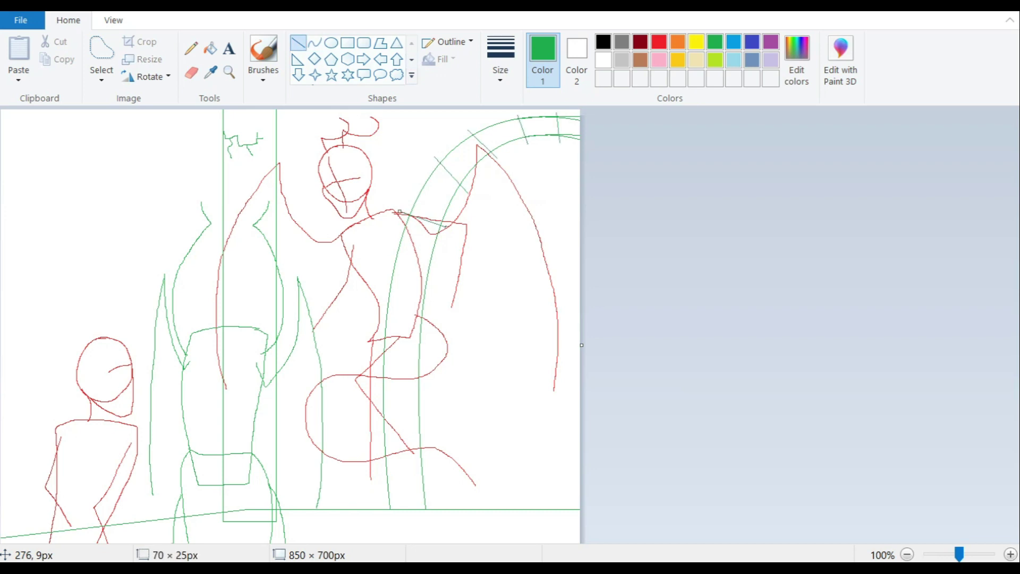
{"action": "left_click_drag", "start_coordinate": [388, 253], "coordinate": [441, 265]}
{"action": "left_click_drag", "start_coordinate": [379, 302], "coordinate": [436, 313]}
{"action": "left_click_drag", "start_coordinate": [370, 368], "coordinate": [435, 370]}
Step: Outline the ear and front hairline of the man's head in black with a thicker Pencil line
{"action": "scroll", "coordinate": [293, 324], "scroll_direction": "down", "scroll_amount": 1}
{"action": "left_click", "coordinate": [190, 48]}
{"action": "left_click", "coordinate": [603, 42]}
{"action": "left_click", "coordinate": [501, 58]}
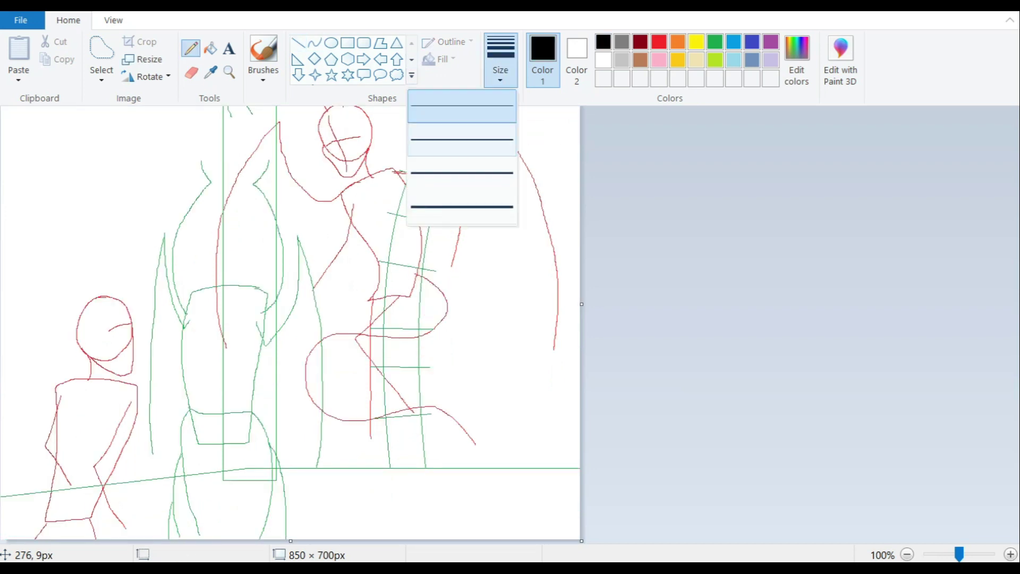
{"action": "left_click", "coordinate": [462, 106]}
{"action": "scroll", "coordinate": [292, 324], "scroll_direction": "up", "scroll_amount": 1}
{"action": "scroll", "coordinate": [510, 319], "scroll_direction": "down", "scroll_amount": 3}
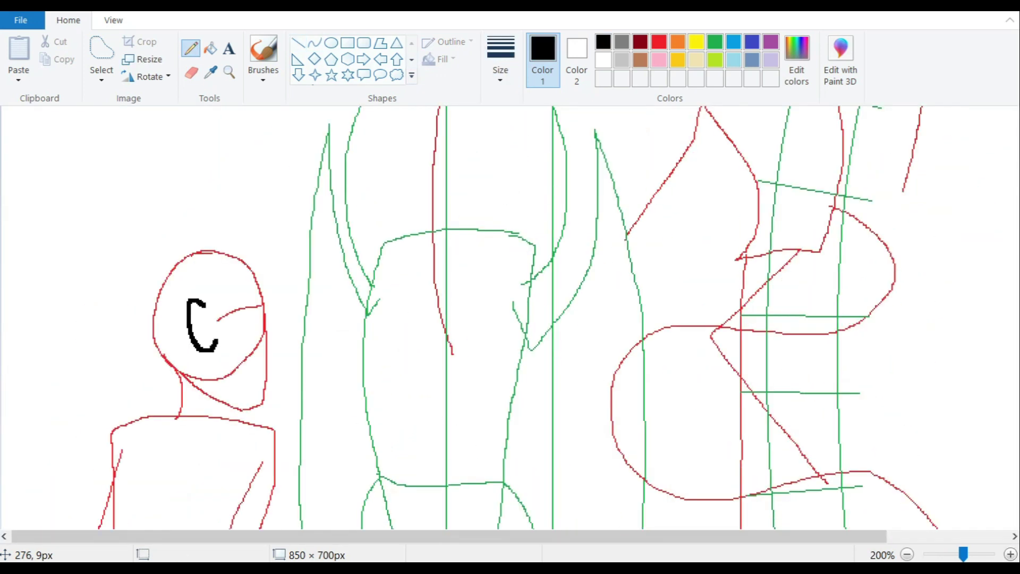
{"action": "left_click_drag", "start_coordinate": [217, 343], "coordinate": [216, 330]}
{"action": "left_click_drag", "start_coordinate": [215, 327], "coordinate": [205, 303]}
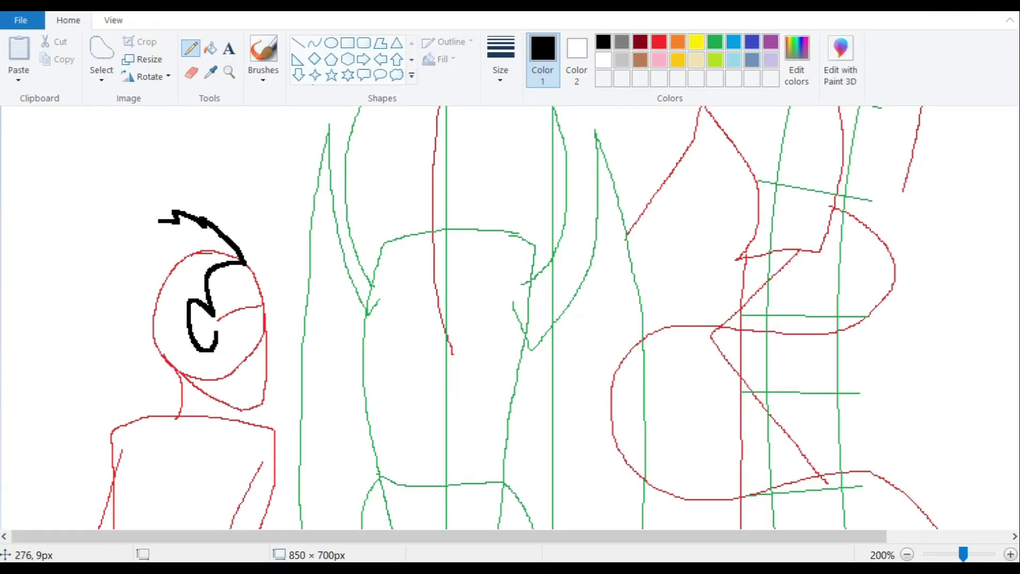
Step: Outline the back of the man's hair down to the jagged nape and draw his shirt collar in black
{"action": "key", "text": "ctrl+z"}
{"action": "mouse_move", "coordinate": [162, 248]}
{"action": "left_mouse_down"}
{"action": "mouse_move", "coordinate": [145, 338]}
{"action": "mouse_move", "coordinate": [166, 384]}
{"action": "left_mouse_up"}
{"action": "scroll", "coordinate": [510, 319], "scroll_direction": "down", "scroll_amount": 3}
{"action": "mouse_move", "coordinate": [154, 296]}
{"action": "left_mouse_down"}
{"action": "mouse_move", "coordinate": [215, 296]}
{"action": "mouse_move", "coordinate": [218, 305]}
{"action": "mouse_move", "coordinate": [178, 312]}
{"action": "left_mouse_up"}
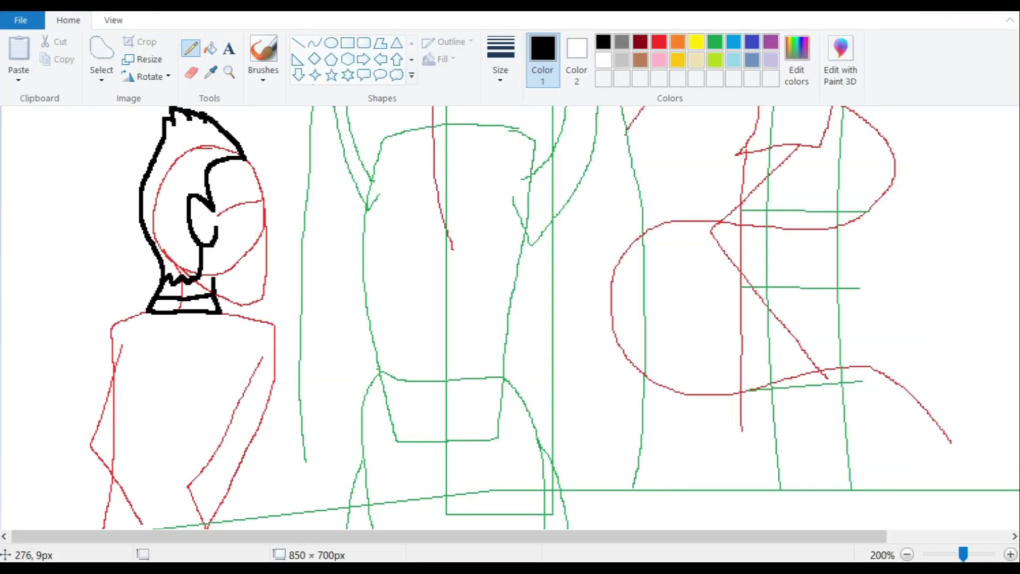
Step: Outline the man's right-hand shoulder, sleeve, rolled cuff, forearm and hand in black over the red sketch
{"action": "mouse_move", "coordinate": [223, 205]}
{"action": "left_mouse_down"}
{"action": "mouse_move", "coordinate": [274, 232]}
{"action": "mouse_move", "coordinate": [193, 292]}
{"action": "left_mouse_up"}
{"action": "left_click_drag", "start_coordinate": [194, 292], "coordinate": [162, 361]}
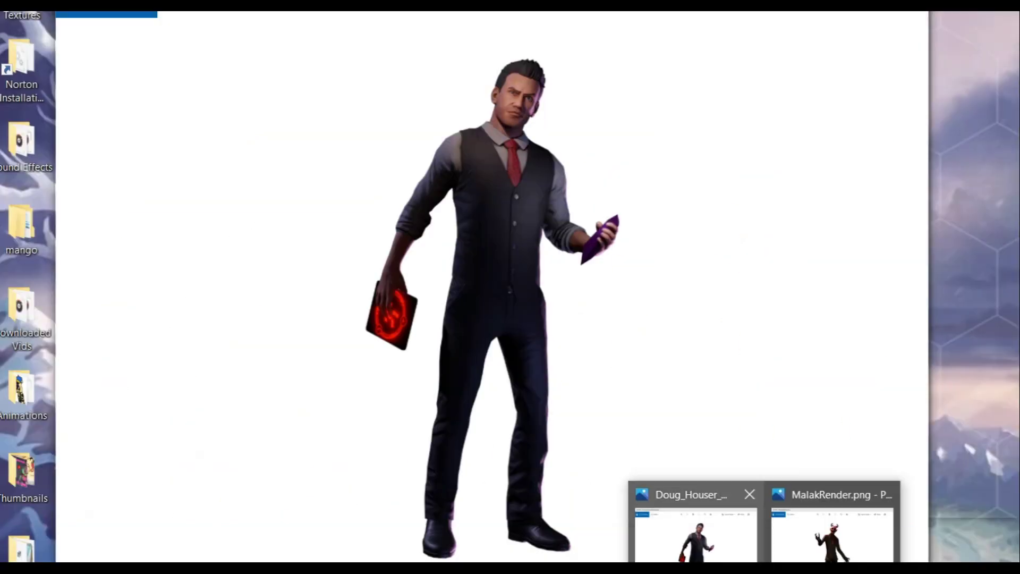
{"action": "mouse_move", "coordinate": [160, 365]}
{"action": "left_mouse_down"}
{"action": "mouse_move", "coordinate": [224, 361]}
{"action": "mouse_move", "coordinate": [182, 368]}
{"action": "left_mouse_up"}
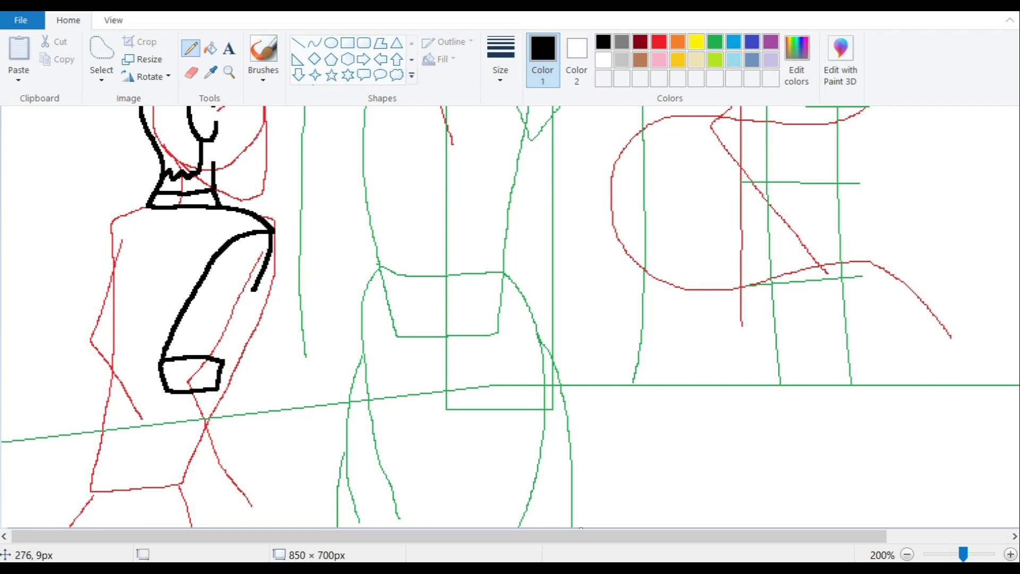
{"action": "left_click_drag", "start_coordinate": [255, 289], "coordinate": [217, 360]}
{"action": "mouse_move", "coordinate": [210, 390]}
{"action": "left_mouse_down"}
{"action": "mouse_move", "coordinate": [218, 425]}
{"action": "mouse_move", "coordinate": [271, 492]}
{"action": "mouse_move", "coordinate": [256, 524]}
{"action": "left_mouse_up"}
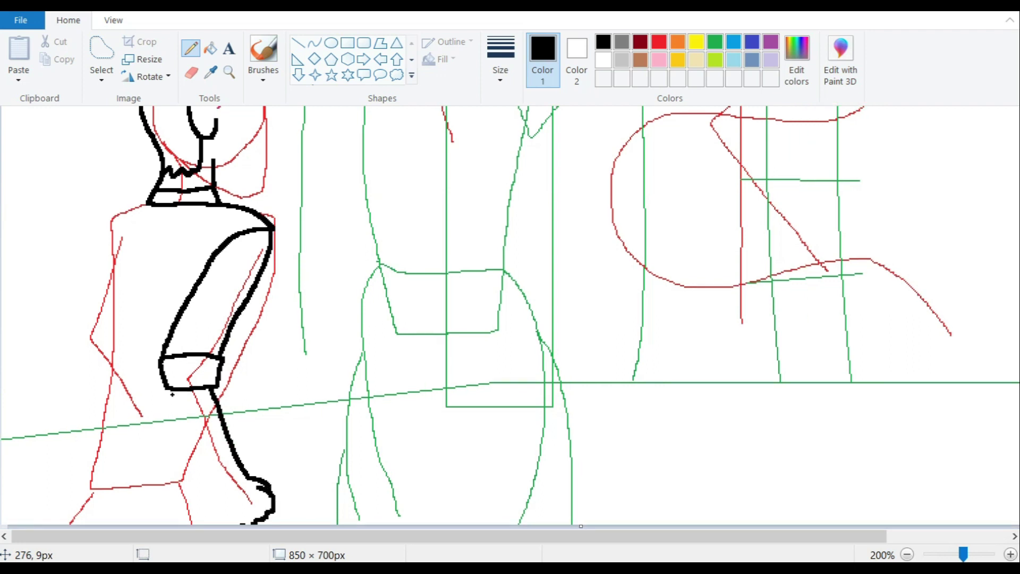
{"action": "left_click_drag", "start_coordinate": [172, 394], "coordinate": [223, 494]}
{"action": "left_click_drag", "start_coordinate": [268, 254], "coordinate": [220, 377]}
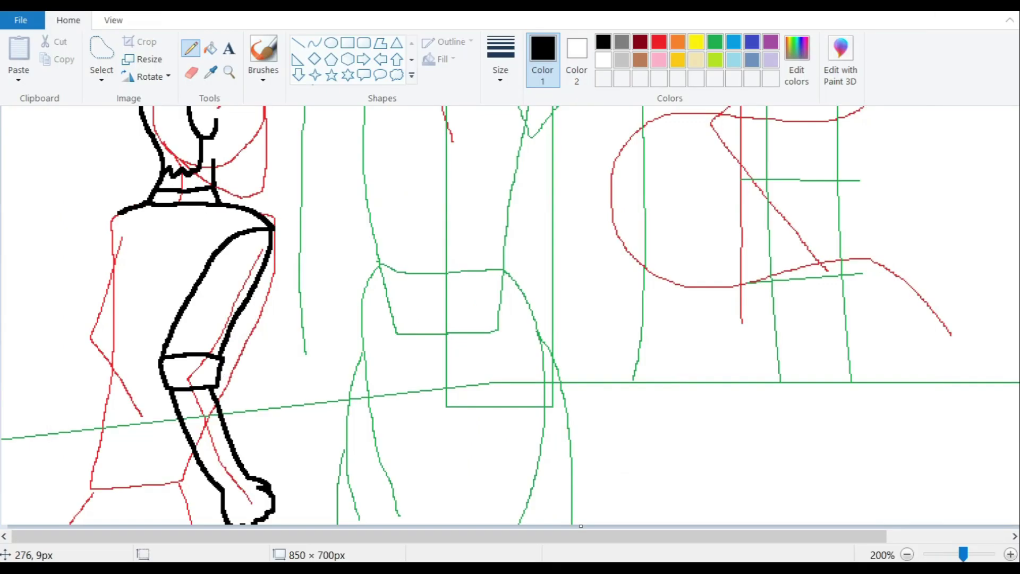
Step: Outline the man's torso, his left-hand arm with rolled cuff, and the tops of his legs in black
{"action": "left_click_drag", "start_coordinate": [119, 214], "coordinate": [102, 405]}
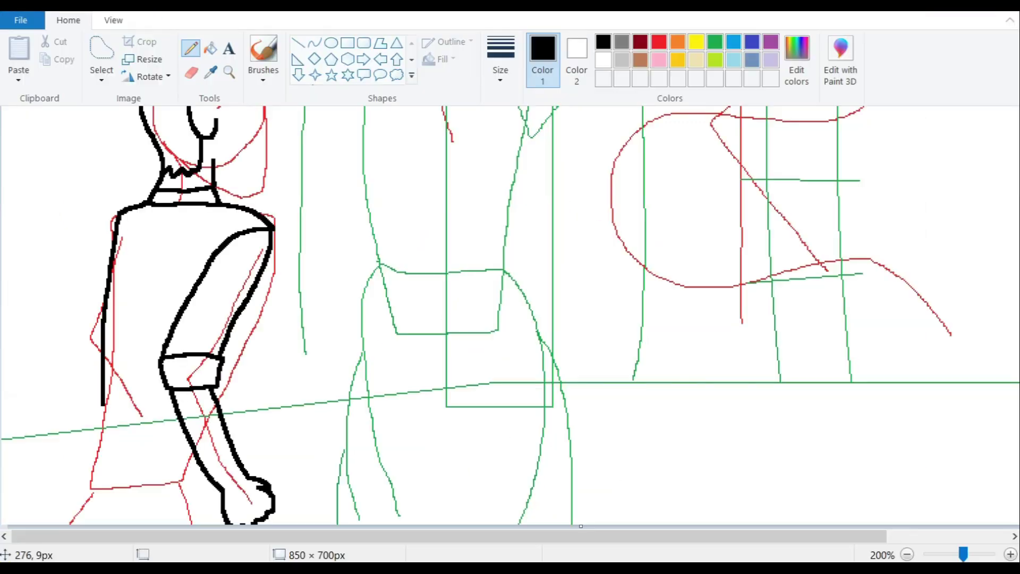
{"action": "left_click_drag", "start_coordinate": [115, 215], "coordinate": [101, 325]}
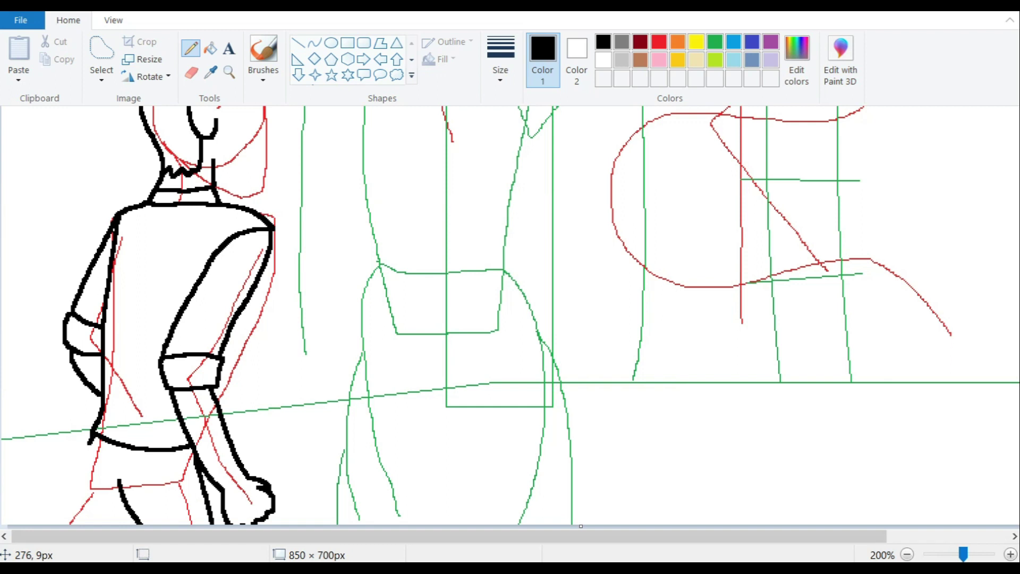
{"action": "left_click_drag", "start_coordinate": [93, 442], "coordinate": [56, 525]}
{"action": "left_click_drag", "start_coordinate": [127, 507], "coordinate": [122, 523]}
Step: Draw the man's face in black with nose, jaw, eye, eyebrow and mouth, turned to the right
{"action": "scroll", "coordinate": [372, 265], "scroll_direction": "up", "scroll_amount": 3}
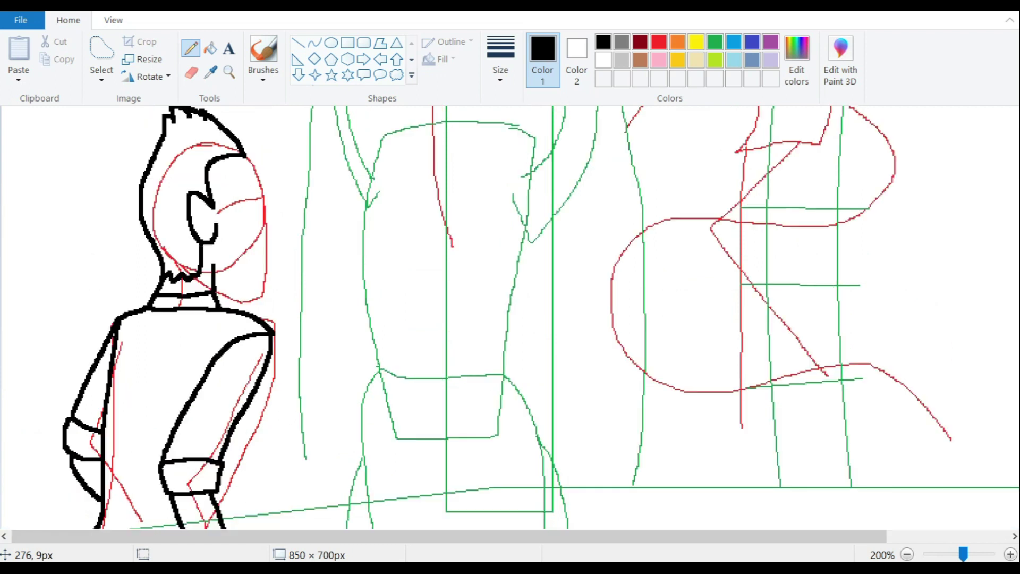
{"action": "scroll", "coordinate": [371, 265], "scroll_direction": "up", "scroll_amount": 1, "text": "ctrl"}
{"action": "mouse_move", "coordinate": [365, 180]}
{"action": "left_mouse_down"}
{"action": "mouse_move", "coordinate": [408, 258]}
{"action": "mouse_move", "coordinate": [398, 283]}
{"action": "mouse_move", "coordinate": [403, 380]}
{"action": "mouse_move", "coordinate": [363, 401]}
{"action": "mouse_move", "coordinate": [321, 376]}
{"action": "left_mouse_up"}
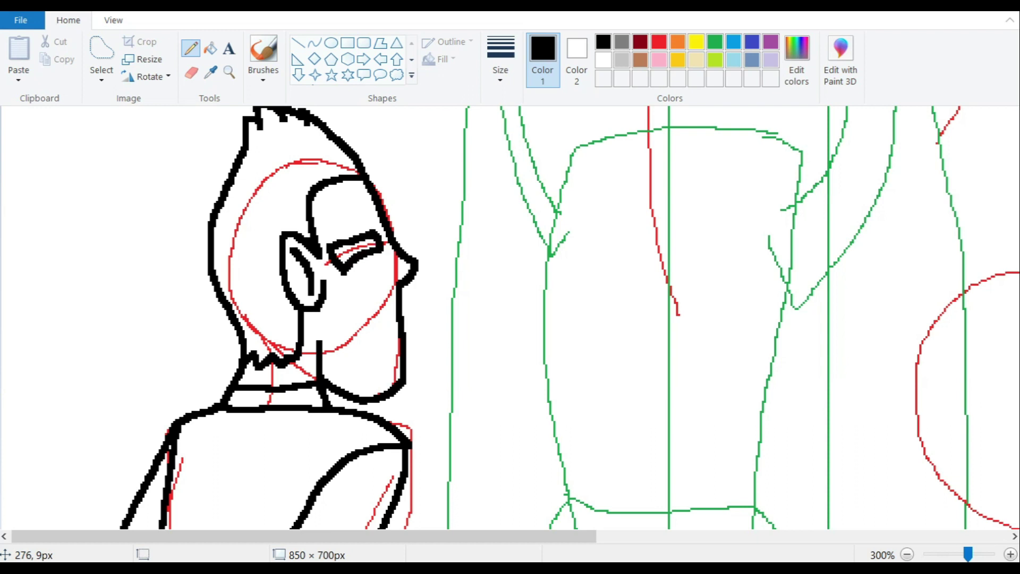
{"action": "mouse_move", "coordinate": [355, 214]}
{"action": "left_mouse_down"}
{"action": "mouse_move", "coordinate": [374, 231]}
{"action": "mouse_move", "coordinate": [312, 215]}
{"action": "left_mouse_up"}
{"action": "left_click_drag", "start_coordinate": [349, 195], "coordinate": [314, 205]}
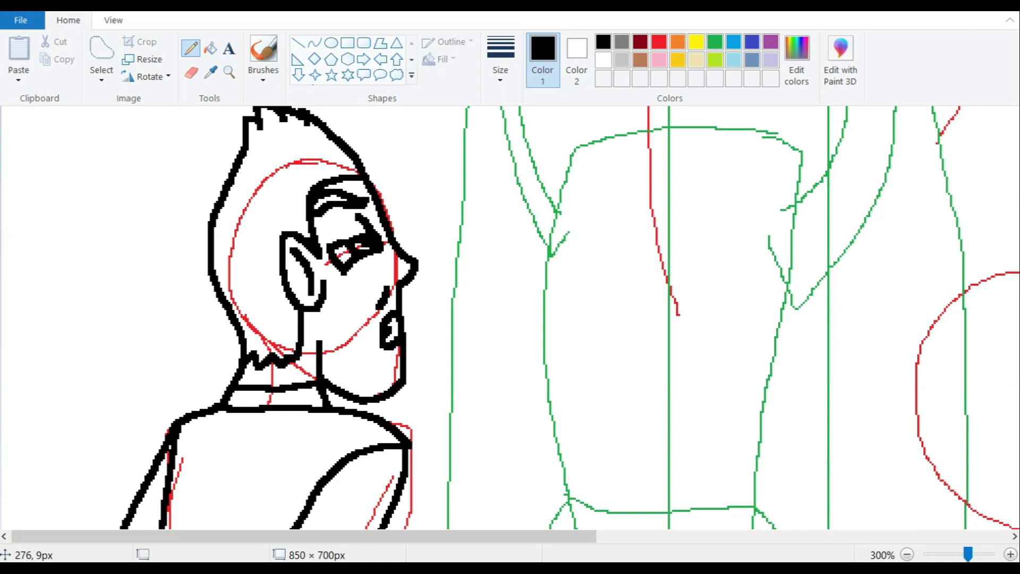
Step: Sketch a green inner guide for the statue's right-hand raised arm and outline its outer edge in black
{"action": "scroll", "coordinate": [510, 319], "scroll_direction": "up", "scroll_amount": 2}
{"action": "scroll", "coordinate": [510, 319], "scroll_direction": "right", "scroll_amount": 3}
{"action": "scroll", "coordinate": [510, 318], "scroll_direction": "up", "scroll_amount": 3}
{"action": "mouse_move", "coordinate": [584, 469]}
{"action": "left_mouse_down"}
{"action": "mouse_move", "coordinate": [633, 397]}
{"action": "mouse_move", "coordinate": [608, 243]}
{"action": "mouse_move", "coordinate": [637, 345]}
{"action": "left_mouse_up"}
{"action": "key", "text": "ctrl+z"}
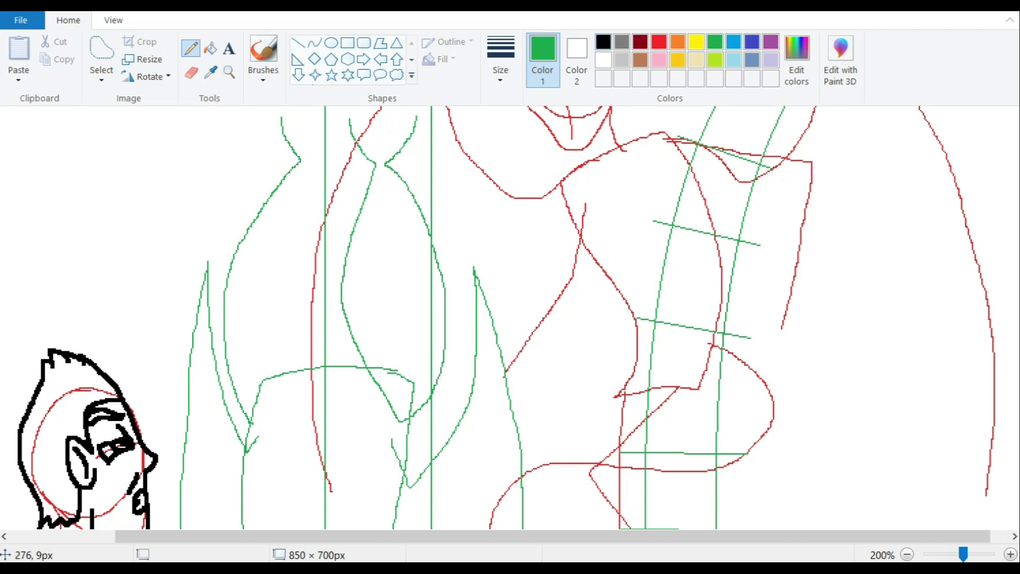
{"action": "key", "text": "ctrl+z"}
{"action": "left_click_drag", "start_coordinate": [367, 294], "coordinate": [380, 204]}
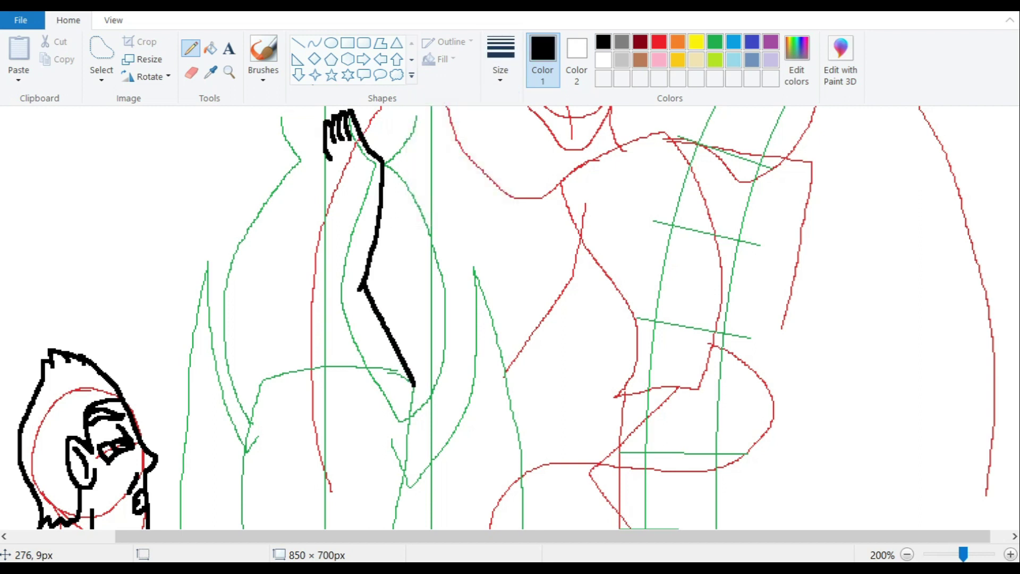
Step: Undo the statue's raised hand and redraw it with the palm curving inward from the wrist
{"action": "key", "text": "ctrl+z"}
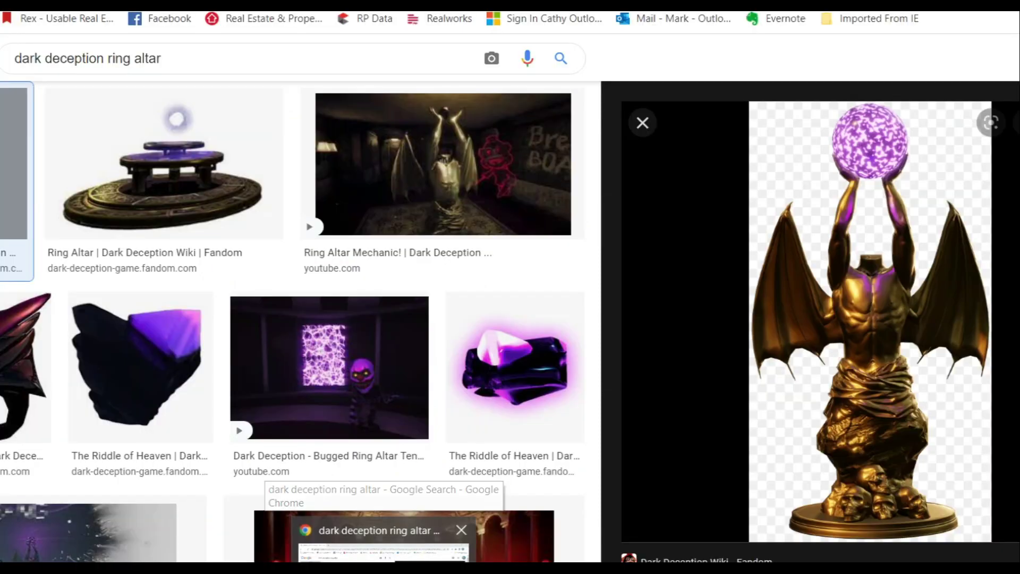
{"action": "key", "text": "ctrl+z"}
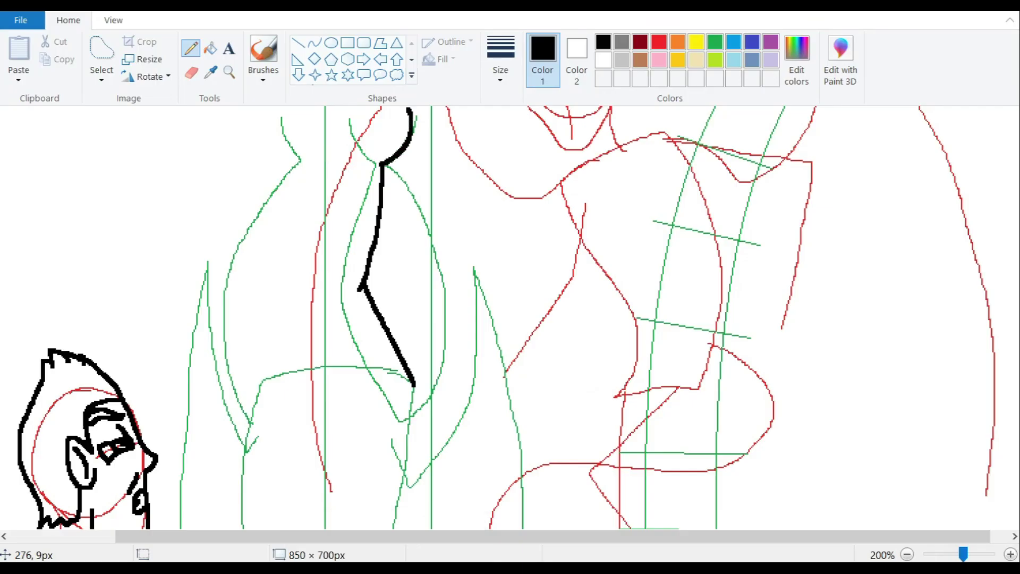
{"action": "scroll", "coordinate": [587, 317], "scroll_direction": "up", "scroll_amount": 3}
{"action": "key", "text": "ctrl+y"}
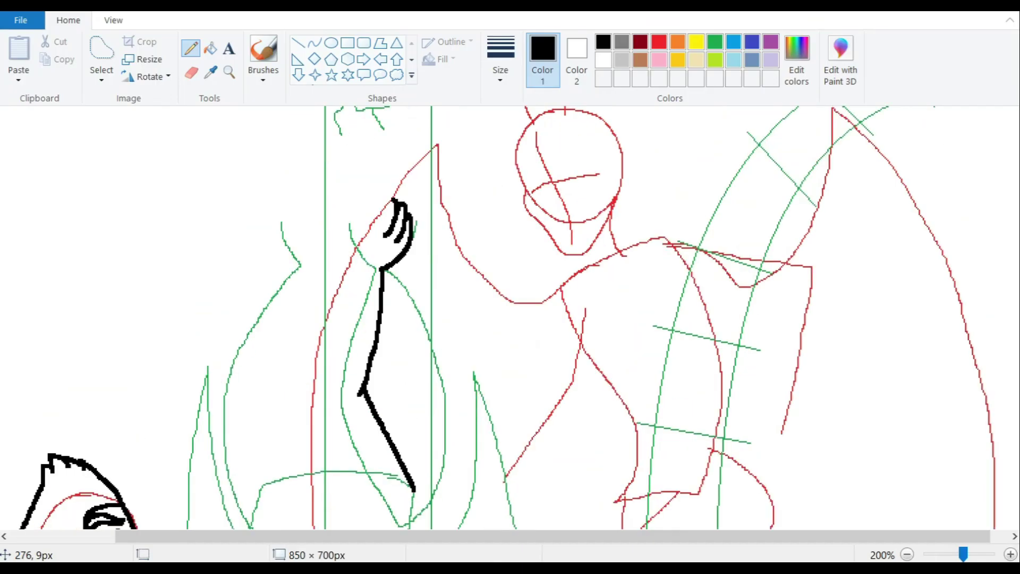
{"action": "key", "text": "ctrl+y"}
{"action": "key", "text": "ctrl+y"}
{"action": "key", "text": "ctrl+z"}
{"action": "key", "text": "ctrl+z"}
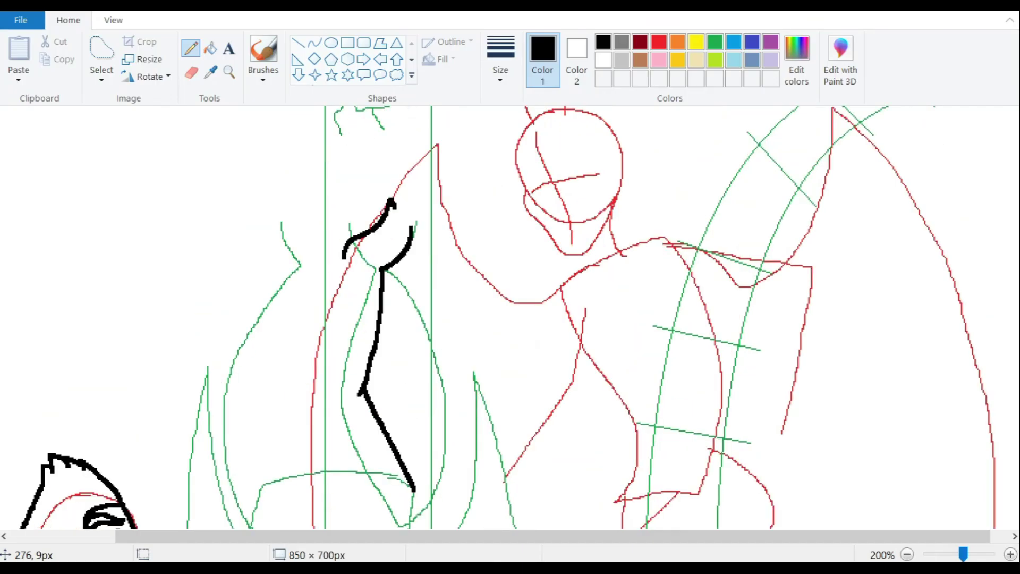
Step: Draw the inner edge of the statue's raised arm in turquoise and recolor the line black with Fill
{"action": "scroll", "coordinate": [587, 317], "scroll_direction": "down", "scroll_amount": 3}
{"action": "left_click_drag", "start_coordinate": [348, 154], "coordinate": [328, 269]}
{"action": "key", "text": "ctrl+z"}
{"action": "left_click", "coordinate": [733, 42]}
{"action": "mouse_move", "coordinate": [347, 155]}
{"action": "left_mouse_down"}
{"action": "mouse_move", "coordinate": [320, 242]}
{"action": "mouse_move", "coordinate": [325, 320]}
{"action": "mouse_move", "coordinate": [380, 416]}
{"action": "left_mouse_up"}
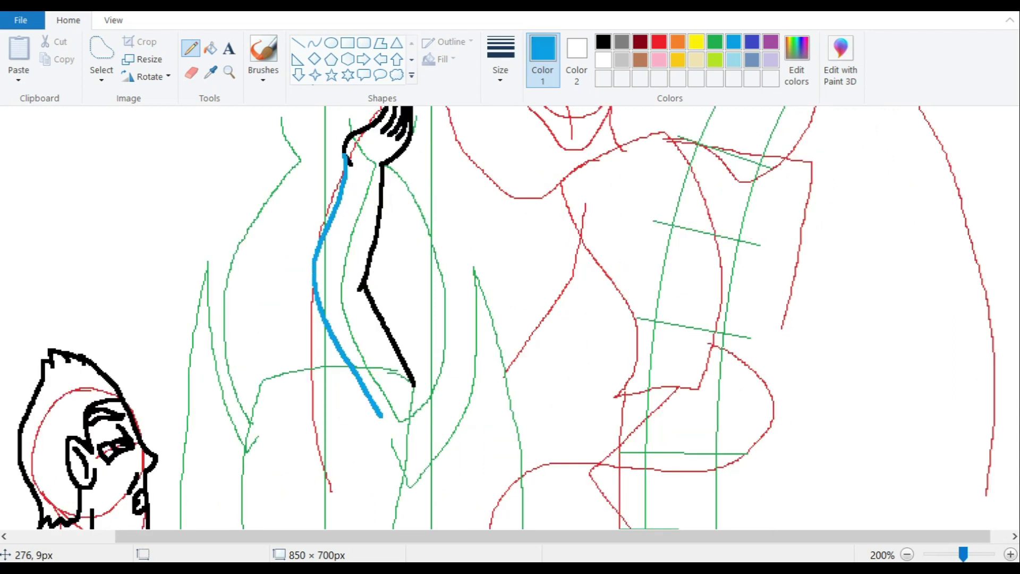
{"action": "left_click", "coordinate": [210, 49]}
{"action": "left_click", "coordinate": [603, 42]}
{"action": "left_click", "coordinate": [314, 268]}
{"action": "left_click", "coordinate": [191, 48]}
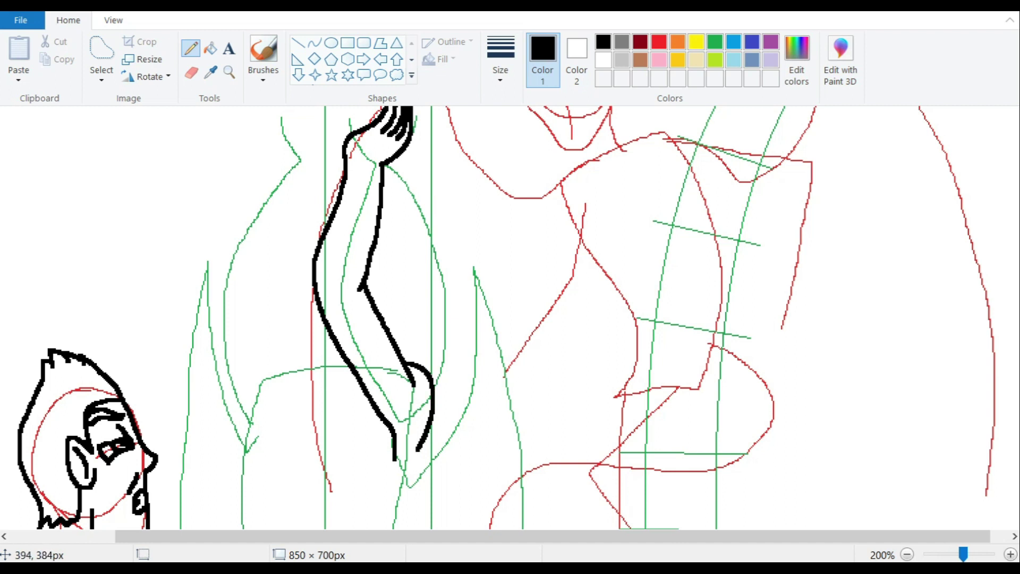
Step: Finish the statue's right-hand shoulder and neck outline, and outline its other raised arm in black
{"action": "key", "text": "ctrl+z"}
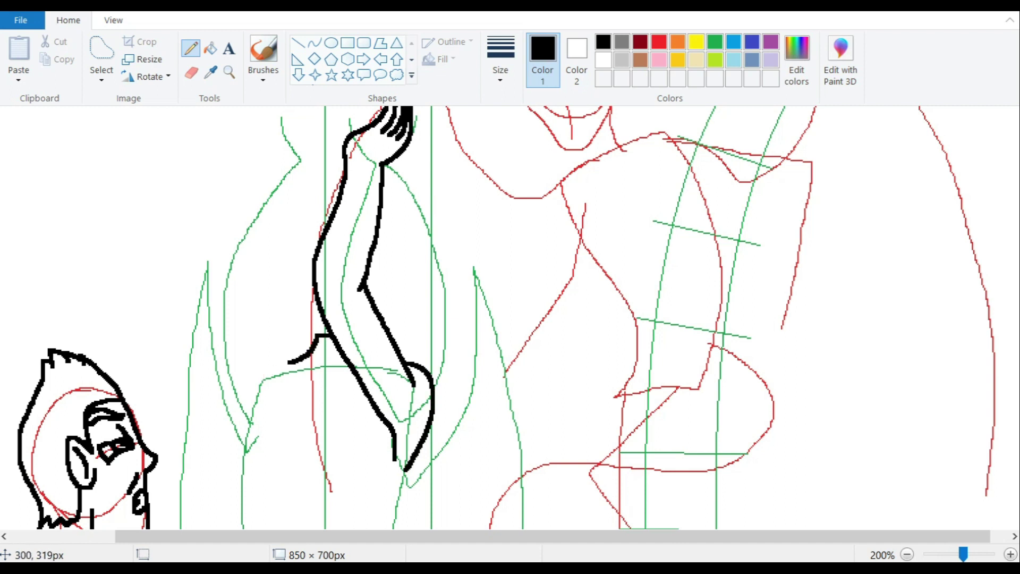
{"action": "left_click_drag", "start_coordinate": [291, 360], "coordinate": [242, 283]}
{"action": "key", "text": "ctrl+z"}
{"action": "mouse_move", "coordinate": [259, 348]}
{"action": "left_mouse_down"}
{"action": "mouse_move", "coordinate": [304, 164]}
{"action": "mouse_move", "coordinate": [411, 307]}
{"action": "left_mouse_up"}
{"action": "scroll", "coordinate": [304, 164], "scroll_direction": "up", "scroll_amount": 5}
{"action": "left_click", "coordinate": [331, 42]}
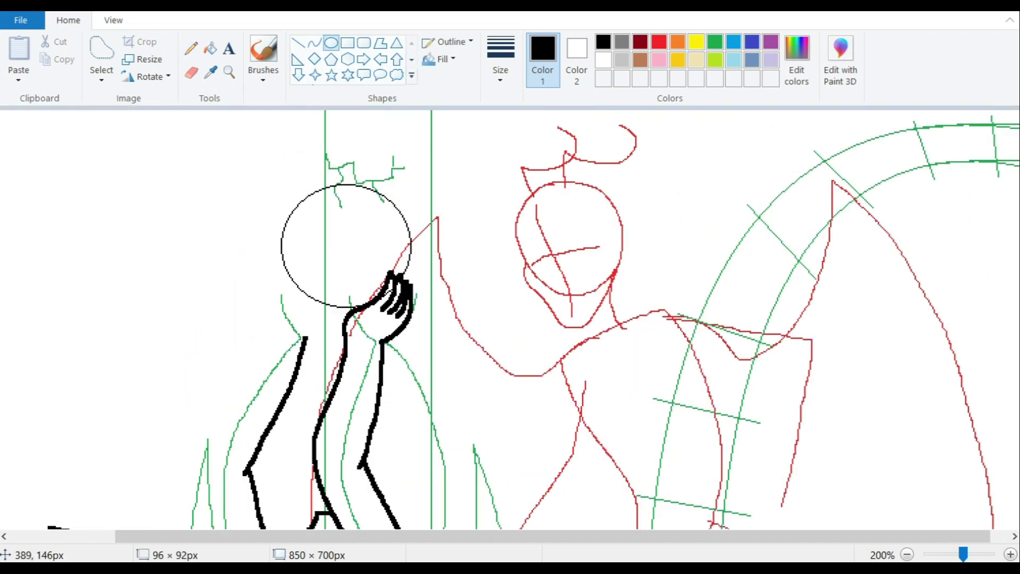
{"action": "left_click", "coordinate": [102, 79]}
{"action": "left_click", "coordinate": [107, 128]}
{"action": "key", "text": "ctrl+z"}
{"action": "left_click_drag", "start_coordinate": [423, 349], "coordinate": [339, 261]}
{"action": "key", "text": "Escape"}
{"action": "left_click", "coordinate": [191, 48]}
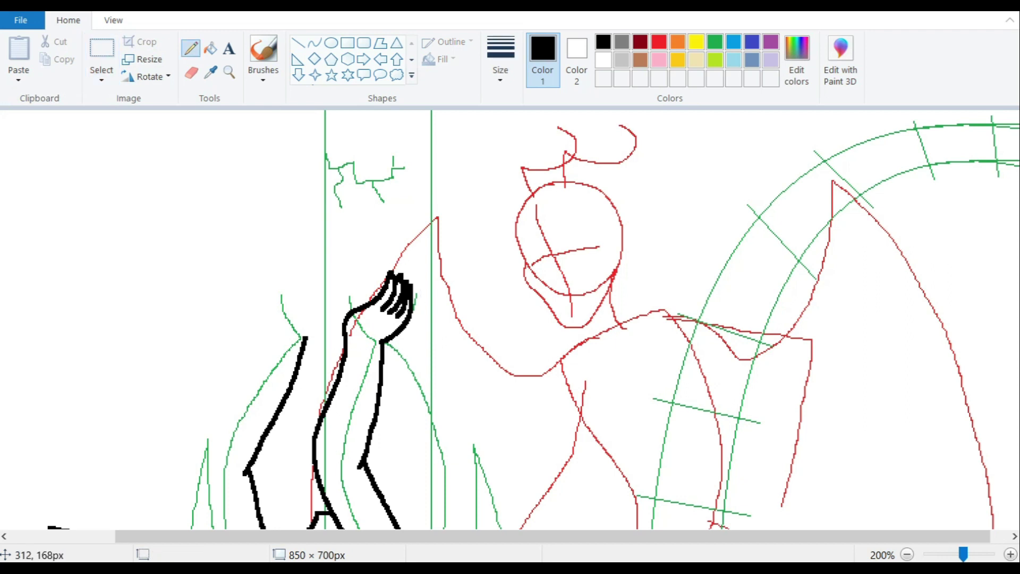
Step: Outline both sides of the statue's torso in black from the armpits down to the waist
{"action": "scroll", "coordinate": [280, 275], "scroll_direction": "down", "scroll_amount": 2}
{"action": "mouse_move", "coordinate": [229, 221]}
{"action": "left_mouse_down"}
{"action": "mouse_move", "coordinate": [271, 287]}
{"action": "mouse_move", "coordinate": [223, 369]}
{"action": "mouse_move", "coordinate": [212, 459]}
{"action": "left_mouse_up"}
{"action": "key", "text": "ctrl+z"}
{"action": "scroll", "coordinate": [234, 318], "scroll_direction": "down", "scroll_amount": 3}
{"action": "left_click_drag", "start_coordinate": [247, 154], "coordinate": [257, 374]}
{"action": "mouse_move", "coordinate": [406, 226]}
{"action": "left_mouse_down"}
{"action": "mouse_move", "coordinate": [385, 268]}
{"action": "mouse_move", "coordinate": [379, 371]}
{"action": "left_mouse_up"}
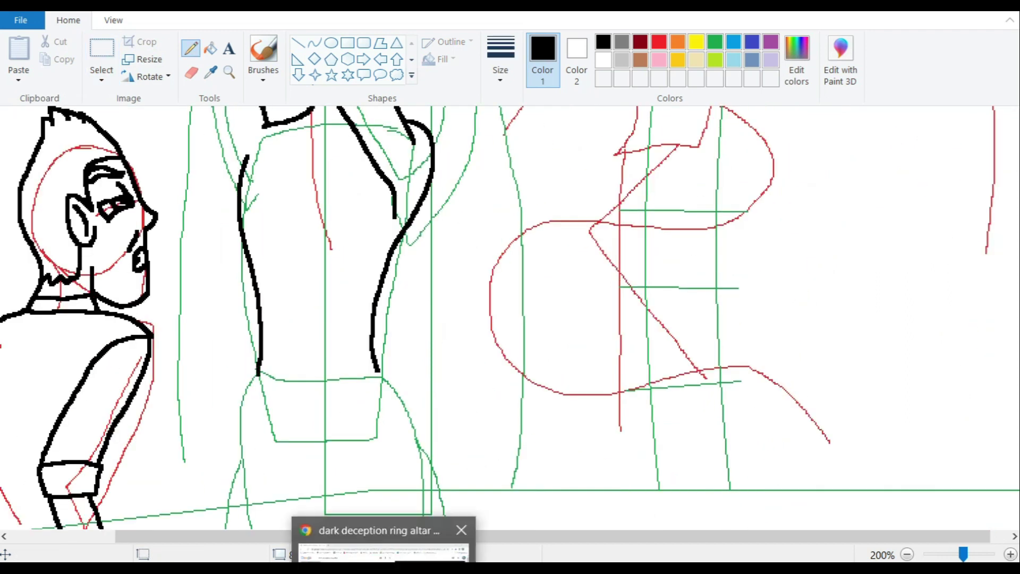
Step: Draw the upper folds of the statue's waist cloth and outline the outer edges of its raised arms in black
{"action": "mouse_move", "coordinate": [256, 374]}
{"action": "left_mouse_down"}
{"action": "mouse_move", "coordinate": [323, 419]}
{"action": "mouse_move", "coordinate": [372, 374]}
{"action": "mouse_move", "coordinate": [398, 394]}
{"action": "left_mouse_up"}
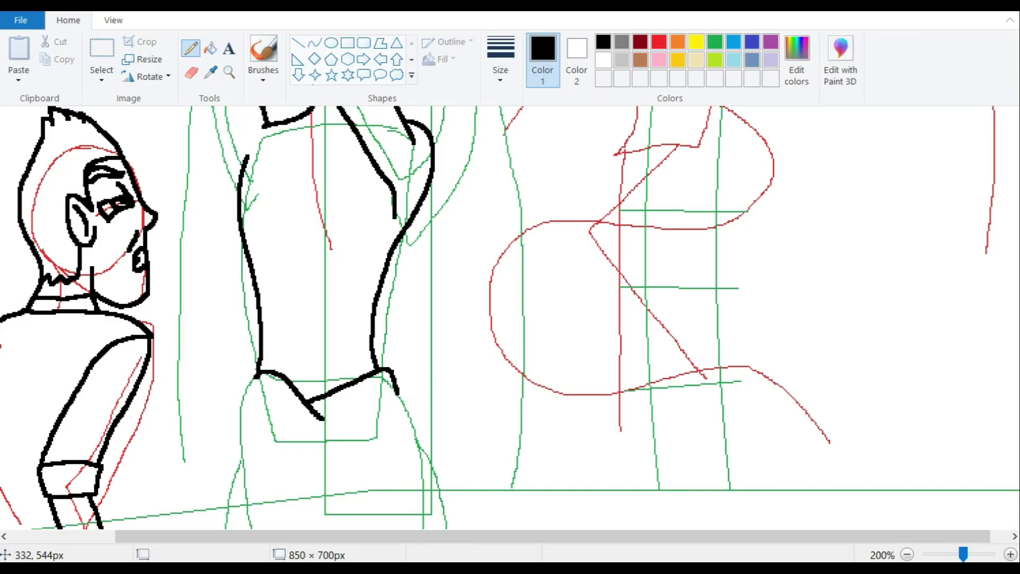
{"action": "mouse_move", "coordinate": [311, 404]}
{"action": "left_mouse_down"}
{"action": "mouse_move", "coordinate": [428, 458]}
{"action": "mouse_move", "coordinate": [240, 417]}
{"action": "mouse_move", "coordinate": [325, 461]}
{"action": "left_mouse_up"}
{"action": "left_click_drag", "start_coordinate": [250, 480], "coordinate": [405, 499]}
{"action": "scroll", "coordinate": [226, 440], "scroll_direction": "up", "scroll_amount": 5}
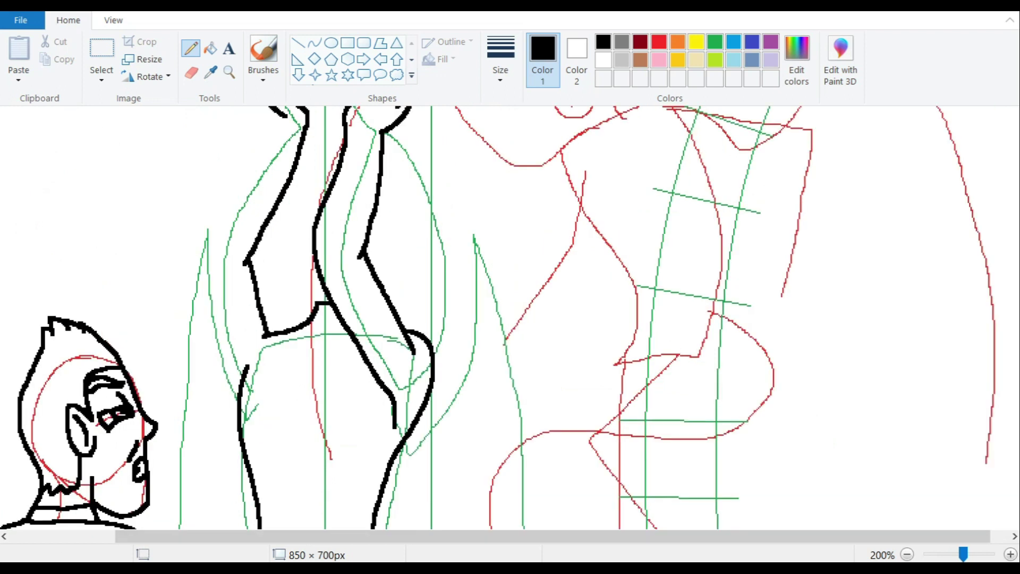
{"action": "mouse_move", "coordinate": [281, 116]}
{"action": "left_mouse_down"}
{"action": "mouse_move", "coordinate": [213, 201]}
{"action": "mouse_move", "coordinate": [201, 287]}
{"action": "mouse_move", "coordinate": [239, 396]}
{"action": "mouse_move", "coordinate": [295, 414]}
{"action": "mouse_move", "coordinate": [351, 393]}
{"action": "left_mouse_up"}
Step: Ink the overlapping cloth wraps around the statue's hips and extend both side edges down to the canvas bottom
{"action": "scroll", "coordinate": [510, 317], "scroll_direction": "down", "scroll_amount": 7}
{"action": "left_click_drag", "start_coordinate": [335, 416], "coordinate": [438, 440]}
{"action": "mouse_move", "coordinate": [223, 425]}
{"action": "left_mouse_down"}
{"action": "mouse_move", "coordinate": [224, 478]}
{"action": "mouse_move", "coordinate": [353, 425]}
{"action": "left_mouse_up"}
{"action": "left_click_drag", "start_coordinate": [438, 440], "coordinate": [313, 457]}
{"action": "left_click_drag", "start_coordinate": [223, 478], "coordinate": [236, 523]}
{"action": "left_click_drag", "start_coordinate": [422, 491], "coordinate": [414, 523]}
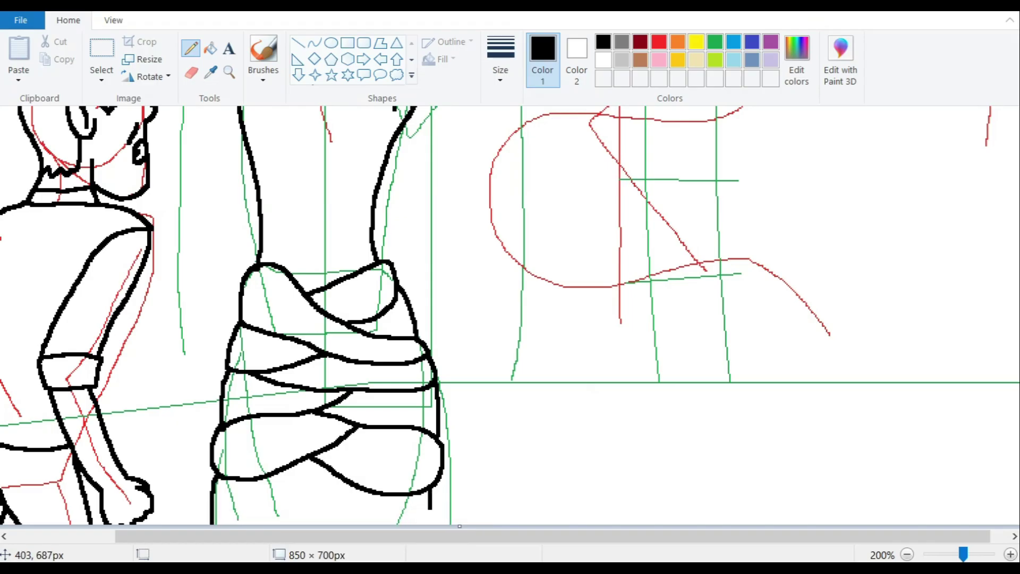
{"action": "left_click_drag", "start_coordinate": [429, 509], "coordinate": [431, 526]}
Step: Outline the statue's right-hand wing in black, from the pointed top down the outer edge and along the scalloped lower edge
{"action": "scroll", "coordinate": [510, 317], "scroll_direction": "up", "scroll_amount": 5}
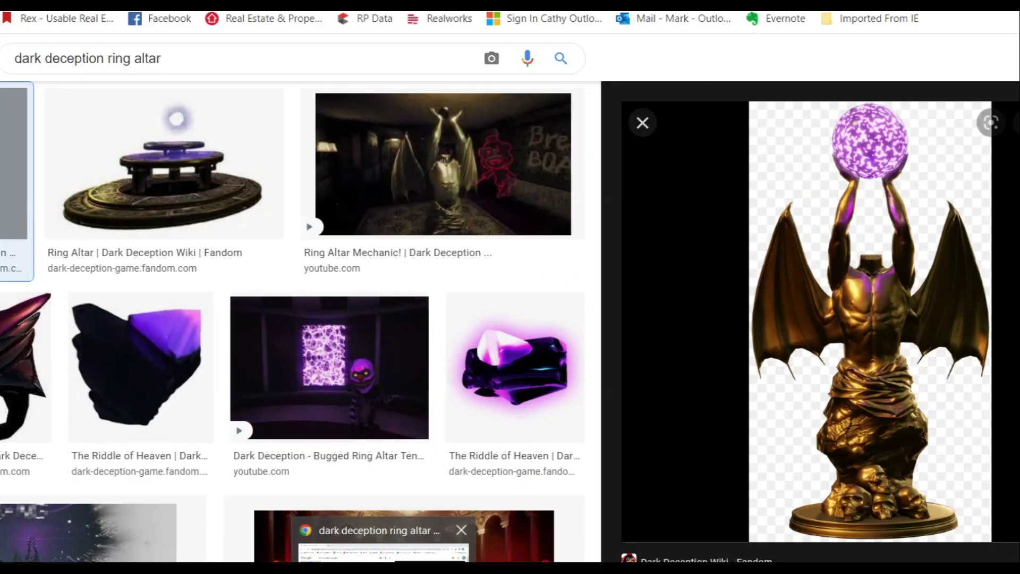
{"action": "mouse_move", "coordinate": [418, 315]}
{"action": "left_mouse_down"}
{"action": "mouse_move", "coordinate": [459, 264]}
{"action": "mouse_move", "coordinate": [463, 106]}
{"action": "mouse_move", "coordinate": [547, 293]}
{"action": "mouse_move", "coordinate": [553, 423]}
{"action": "left_mouse_up"}
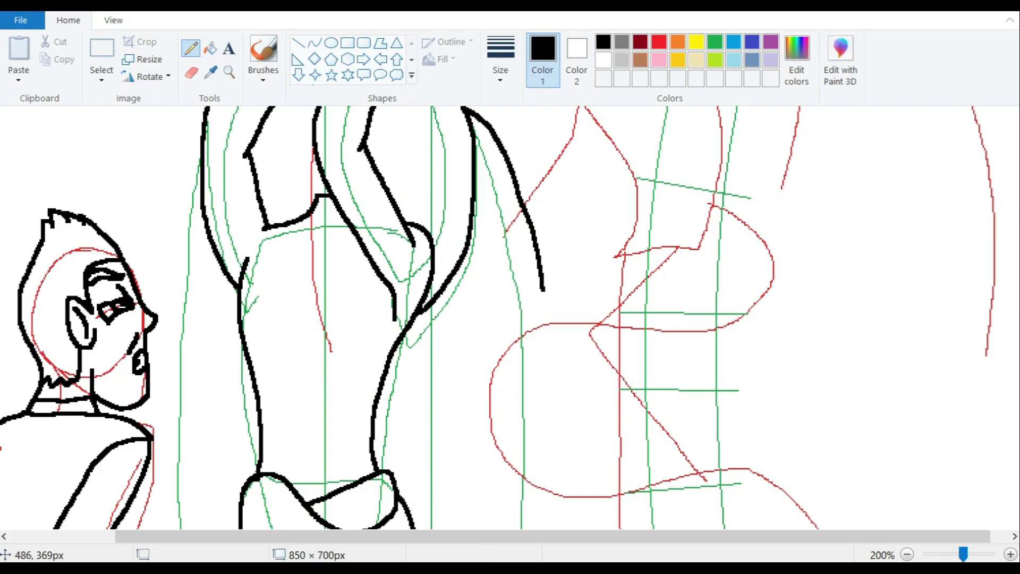
{"action": "scroll", "coordinate": [552, 424], "scroll_direction": "down", "scroll_amount": 5}
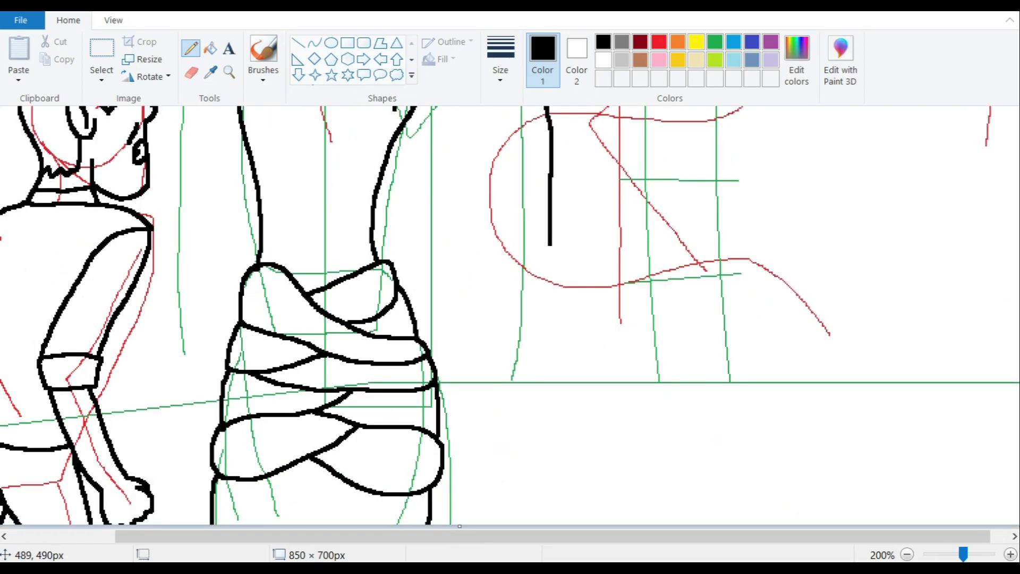
{"action": "mouse_move", "coordinate": [548, 241]}
{"action": "left_mouse_down"}
{"action": "mouse_move", "coordinate": [499, 414]}
{"action": "mouse_move", "coordinate": [375, 209]}
{"action": "left_mouse_up"}
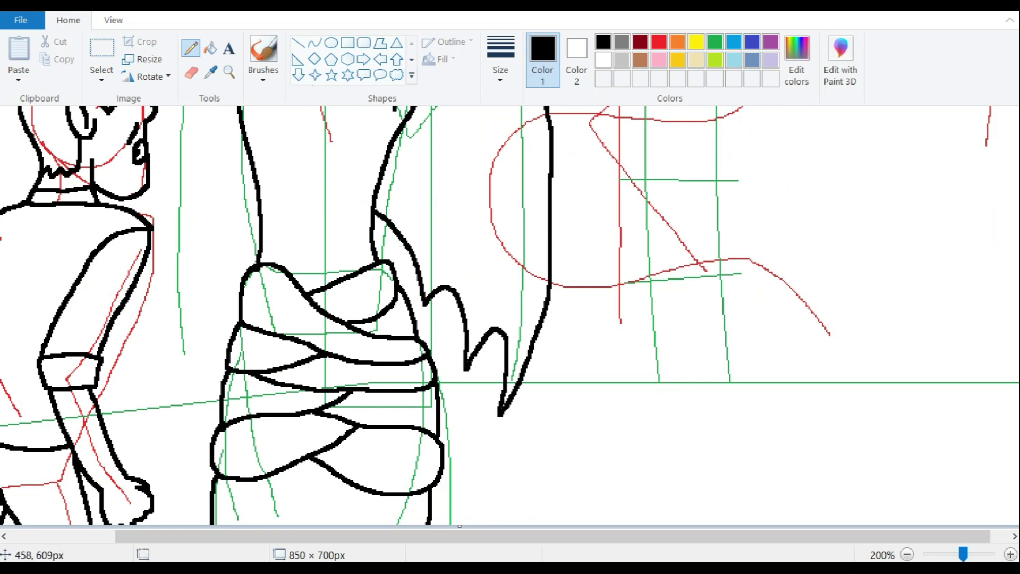
Step: Ink the inner membrane edge and the long narrow ribs inside the statue's right-hand wing
{"action": "scroll", "coordinate": [375, 209], "scroll_direction": "up", "scroll_amount": 5}
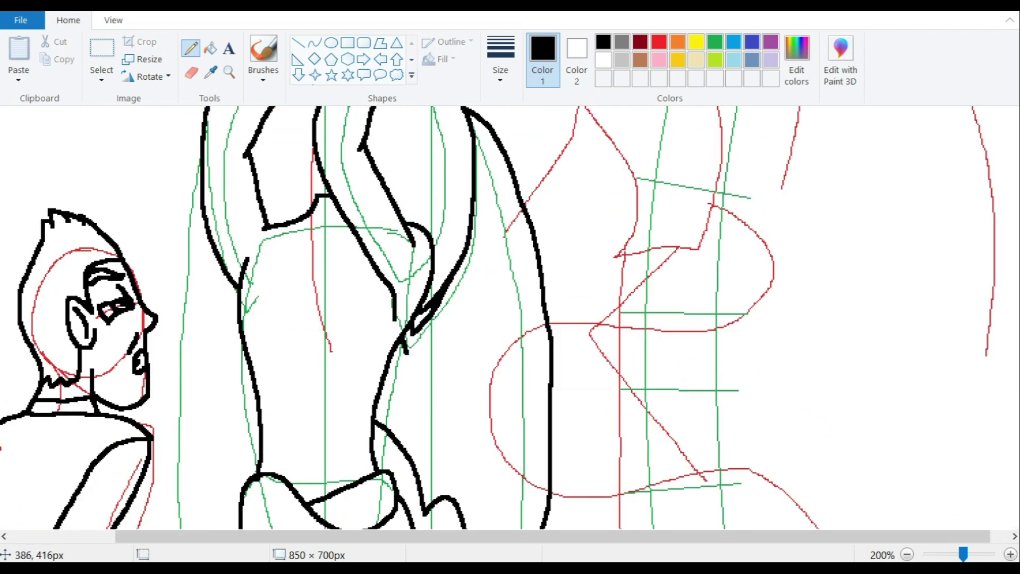
{"action": "mouse_move", "coordinate": [406, 355]}
{"action": "left_mouse_down"}
{"action": "mouse_move", "coordinate": [437, 434]}
{"action": "mouse_move", "coordinate": [488, 277]}
{"action": "mouse_move", "coordinate": [489, 200]}
{"action": "left_mouse_up"}
{"action": "scroll", "coordinate": [490, 200], "scroll_direction": "down", "scroll_amount": 3}
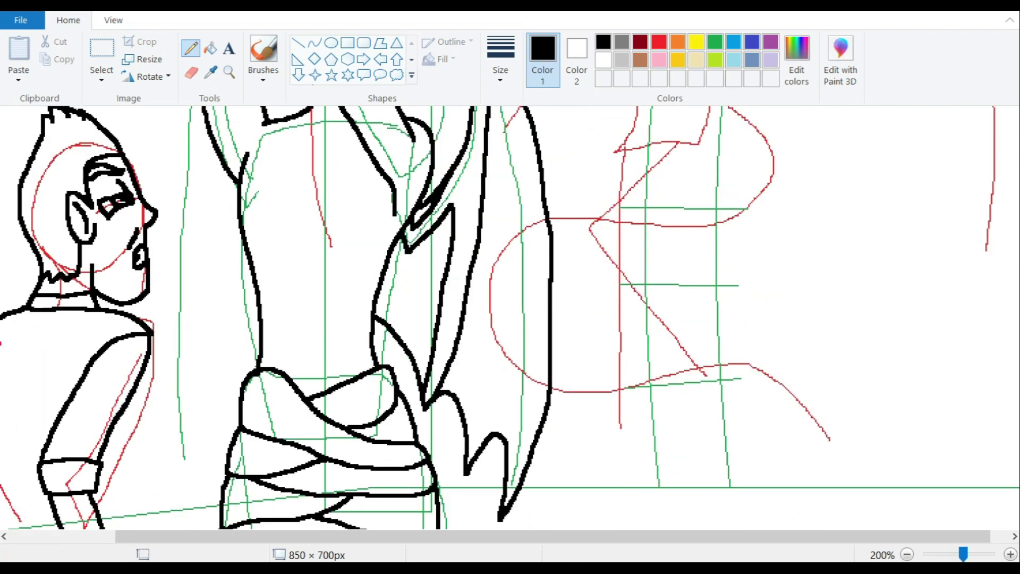
{"action": "left_click_drag", "start_coordinate": [467, 445], "coordinate": [500, 221]}
{"action": "scroll", "coordinate": [500, 221], "scroll_direction": "up", "scroll_amount": 3}
{"action": "left_click_drag", "start_coordinate": [500, 325], "coordinate": [497, 227]}
{"action": "left_click_drag", "start_coordinate": [518, 438], "coordinate": [513, 267]}
{"action": "left_click_drag", "start_coordinate": [510, 210], "coordinate": [534, 438]}
{"action": "scroll", "coordinate": [526, 319], "scroll_direction": "down", "scroll_amount": 3}
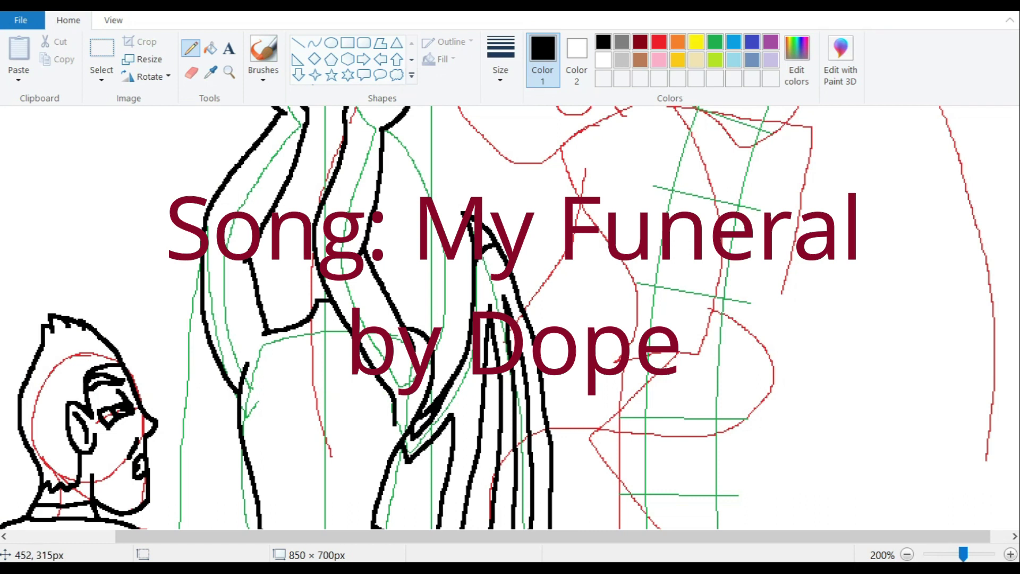
Step: Outline the statue's left-hand wing in black, with a long curved outer edge and a scalloped lower edge
{"action": "scroll", "coordinate": [167, 154], "scroll_direction": "down", "scroll_amount": 3}
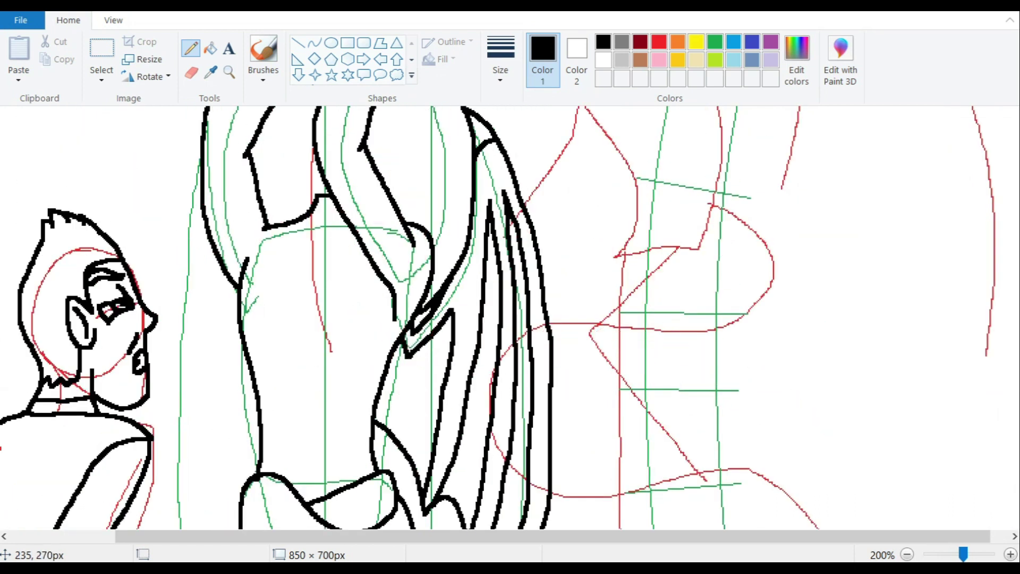
{"action": "left_click_drag", "start_coordinate": [167, 154], "coordinate": [176, 451]}
{"action": "scroll", "coordinate": [177, 452], "scroll_direction": "down", "scroll_amount": 3}
{"action": "mouse_move", "coordinate": [182, 322]}
{"action": "left_mouse_down"}
{"action": "mouse_move", "coordinate": [226, 318]}
{"action": "mouse_move", "coordinate": [263, 219]}
{"action": "left_mouse_up"}
{"action": "scroll", "coordinate": [202, 230], "scroll_direction": "up", "scroll_amount": 3}
Step: Ink the inner edge and the long narrow ribs inside the statue's left-hand wing
{"action": "left_click_drag", "start_coordinate": [247, 467], "coordinate": [240, 338]}
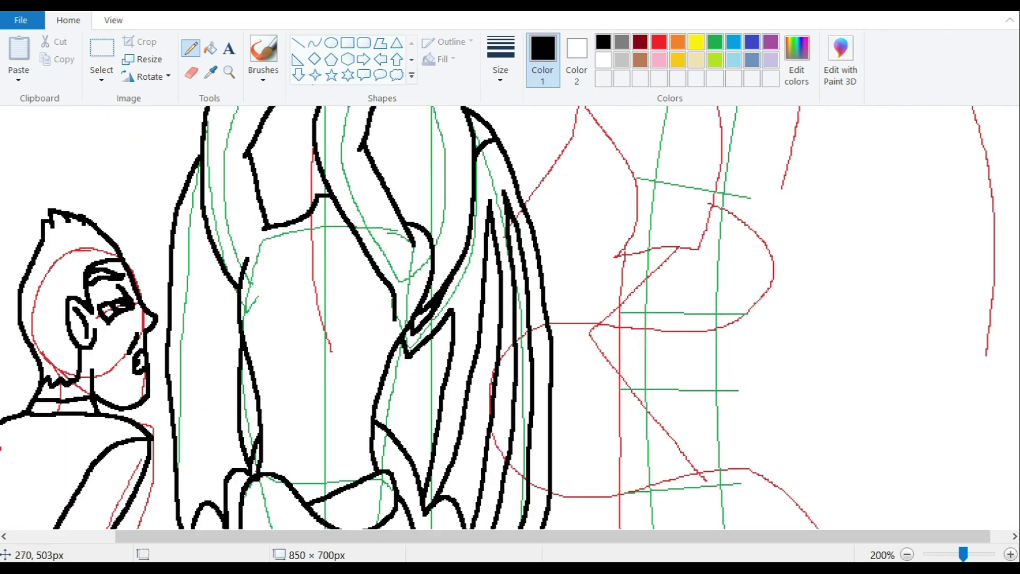
{"action": "left_click_drag", "start_coordinate": [234, 445], "coordinate": [213, 290]}
{"action": "mouse_move", "coordinate": [207, 372]}
{"action": "left_mouse_down"}
{"action": "mouse_move", "coordinate": [195, 430]}
{"action": "mouse_move", "coordinate": [188, 258]}
{"action": "mouse_move", "coordinate": [185, 473]}
{"action": "left_mouse_up"}
{"action": "scroll", "coordinate": [232, 295], "scroll_direction": "up", "scroll_amount": 2}
{"action": "scroll", "coordinate": [232, 295], "scroll_direction": "down", "scroll_amount": 2}
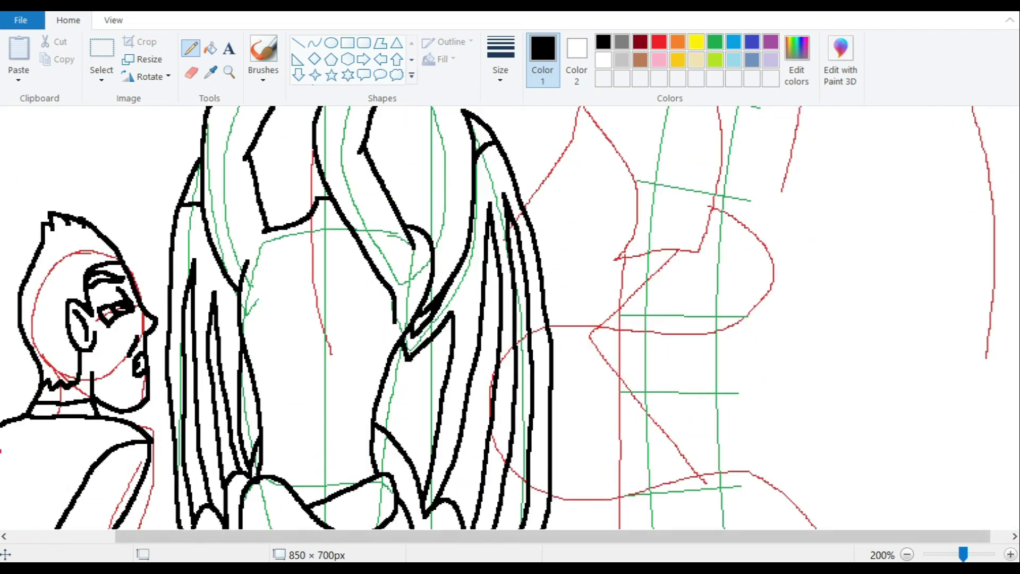
Step: Draw the statue's collarbones in black just below the neck
{"action": "scroll", "coordinate": [232, 295], "scroll_direction": "up", "scroll_amount": 1, "text": "ctrl"}
{"action": "left_click_drag", "start_coordinate": [454, 307], "coordinate": [528, 295]}
{"action": "key", "text": "ctrl+z"}
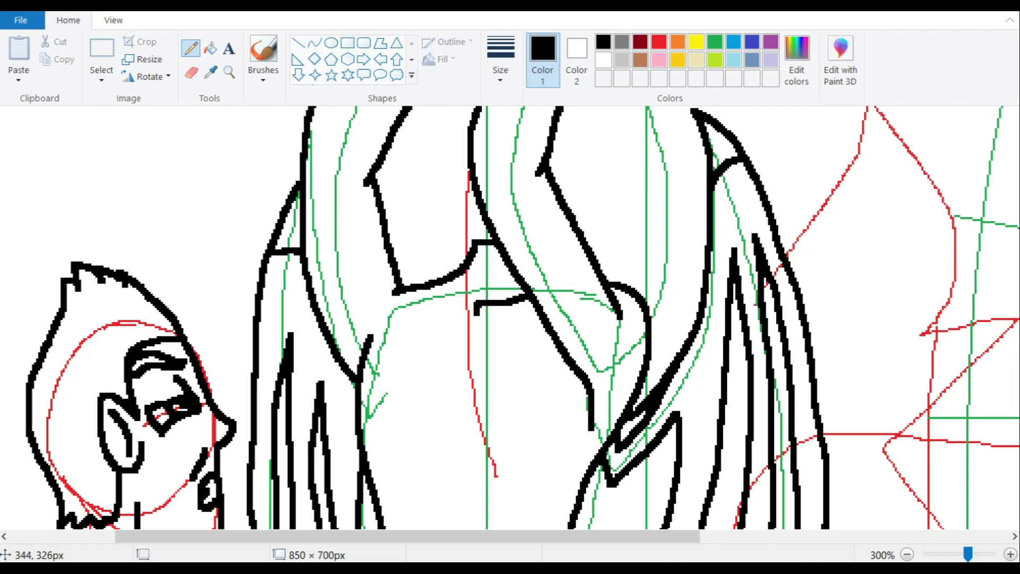
Step: Draw the statue's chest muscles with a center line, curved lower edges and a second rib line beneath each side
{"action": "scroll", "coordinate": [510, 319], "scroll_direction": "down", "scroll_amount": 2}
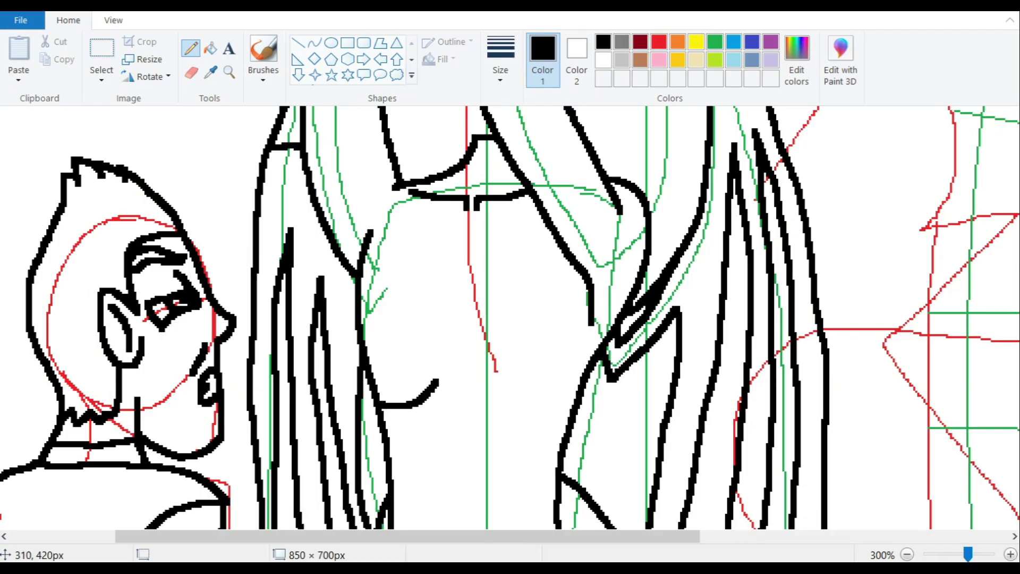
{"action": "mouse_move", "coordinate": [384, 403]}
{"action": "left_mouse_down"}
{"action": "mouse_move", "coordinate": [461, 377]}
{"action": "mouse_move", "coordinate": [507, 413]}
{"action": "mouse_move", "coordinate": [567, 415]}
{"action": "left_mouse_up"}
{"action": "left_click_drag", "start_coordinate": [455, 370], "coordinate": [449, 221]}
{"action": "left_click", "coordinate": [382, 568]}
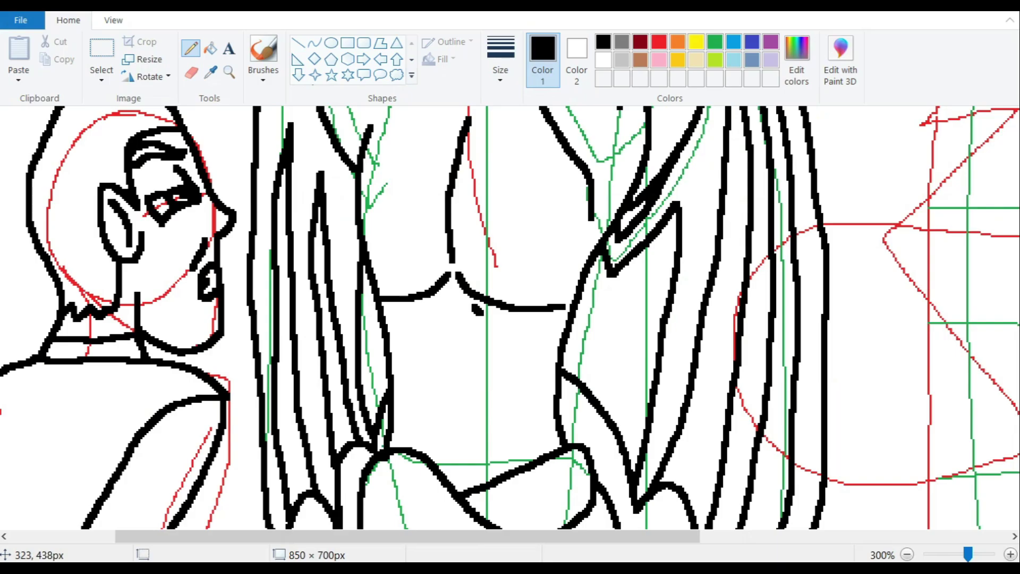
{"action": "left_click_drag", "start_coordinate": [474, 308], "coordinate": [555, 332]}
{"action": "left_click_drag", "start_coordinate": [431, 303], "coordinate": [388, 323]}
{"action": "left_click_drag", "start_coordinate": [457, 357], "coordinate": [453, 439]}
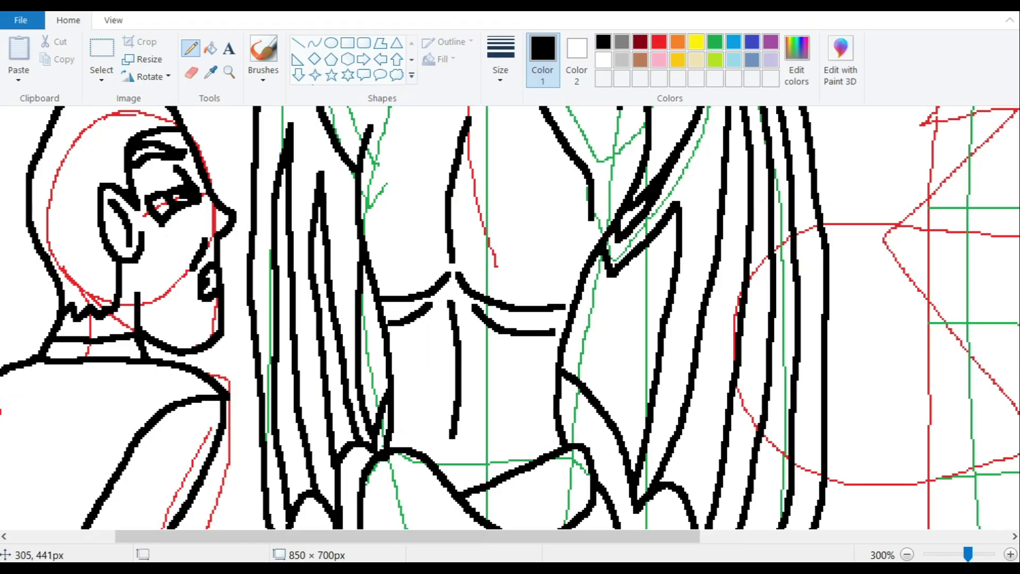
{"action": "left_click_drag", "start_coordinate": [434, 320], "coordinate": [470, 320]}
{"action": "left_click_drag", "start_coordinate": [433, 351], "coordinate": [480, 351]}
{"action": "left_click_drag", "start_coordinate": [437, 387], "coordinate": [476, 387]}
{"action": "left_click_drag", "start_coordinate": [444, 419], "coordinate": [470, 418]}
{"action": "left_click", "coordinate": [454, 460]}
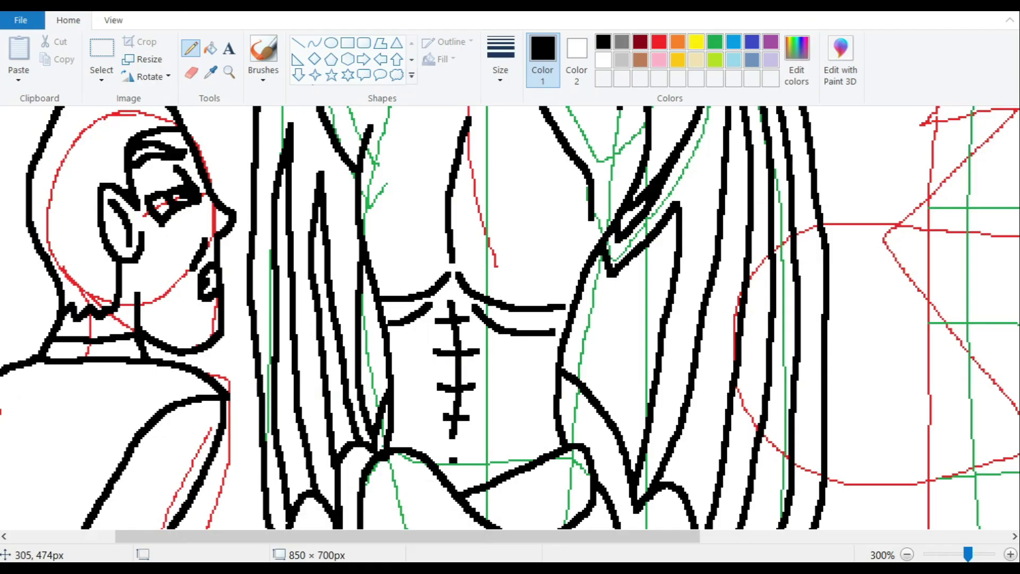
{"action": "mouse_move", "coordinate": [409, 425]}
{"action": "left_mouse_down"}
{"action": "mouse_move", "coordinate": [441, 387]}
{"action": "mouse_move", "coordinate": [519, 433]}
{"action": "left_mouse_up"}
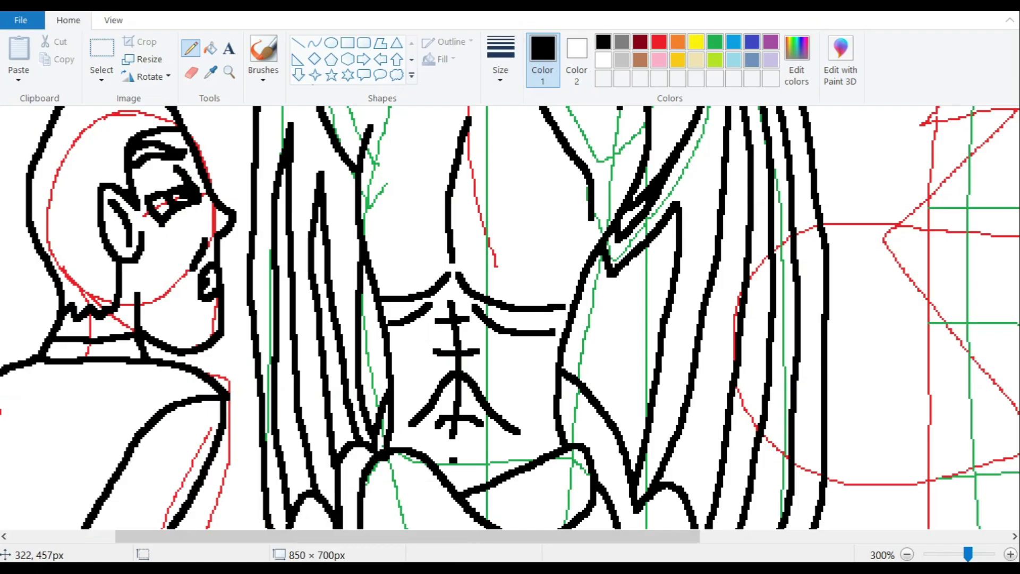
{"action": "left_click_drag", "start_coordinate": [534, 353], "coordinate": [402, 351]}
{"action": "key", "text": "ctrl+z"}
{"action": "key", "text": "ctrl+z"}
{"action": "key", "text": "ctrl+z"}
{"action": "key", "text": "ctrl+z"}
{"action": "key", "text": "ctrl+z"}
{"action": "key", "text": "ctrl+z"}
{"action": "key", "text": "ctrl+z"}
{"action": "key", "text": "ctrl+z"}
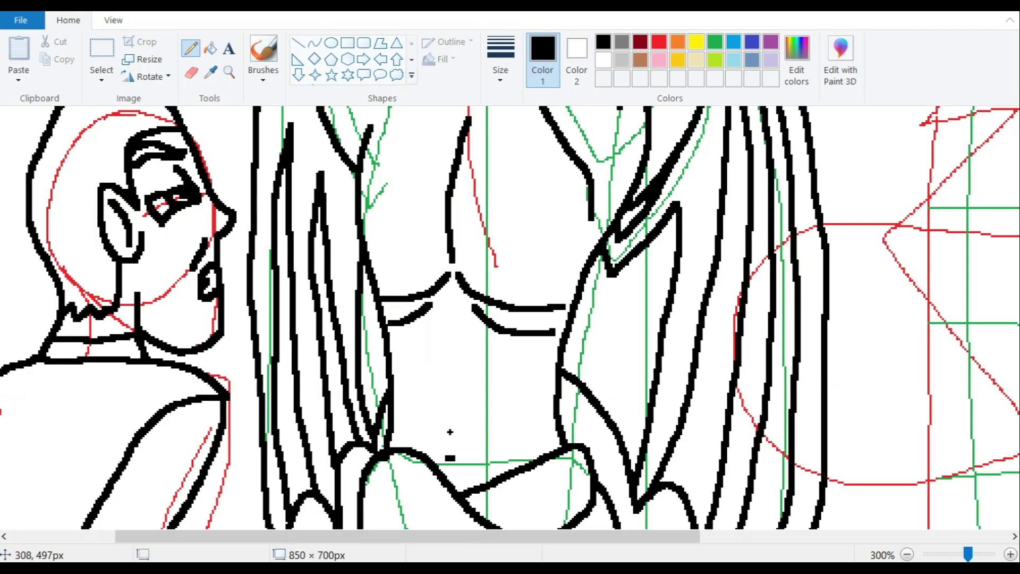
Step: Draw the statue's abdomen with a single vertical center line and an inverted V spreading toward the hips
{"action": "left_click_drag", "start_coordinate": [450, 432], "coordinate": [451, 307]}
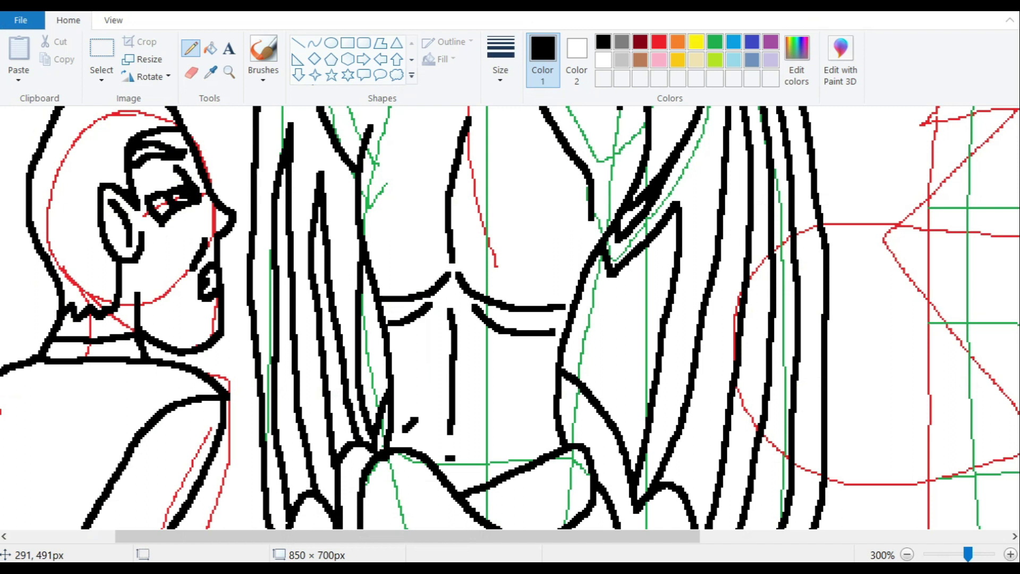
{"action": "left_click_drag", "start_coordinate": [423, 422], "coordinate": [526, 437]}
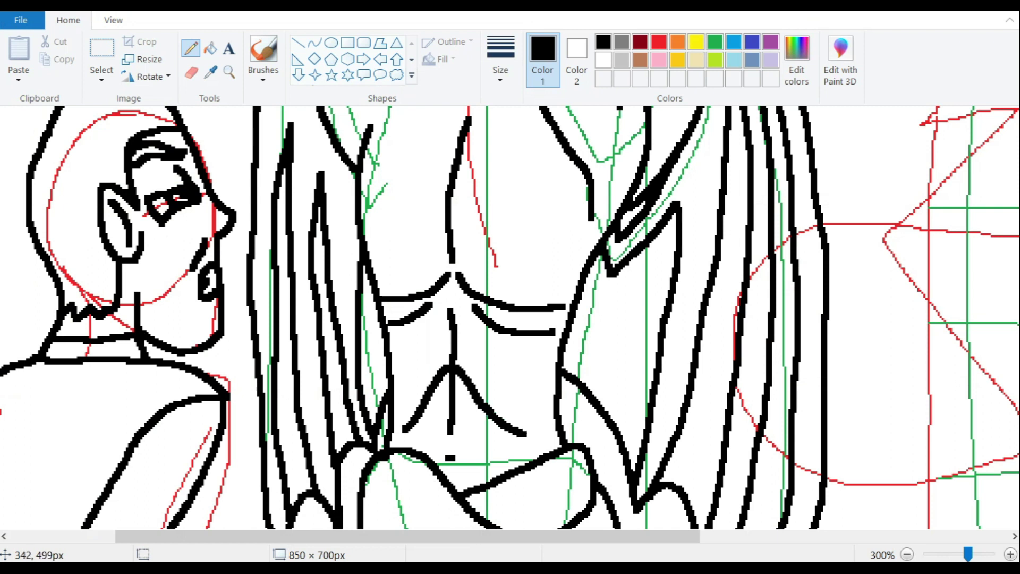
Step: Handwrite "I swear this's the last time I draw this damn altar" in the empty area beside the statue's cloth
{"action": "scroll", "coordinate": [510, 319], "scroll_direction": "up", "scroll_amount": 5}
{"action": "left_click_drag", "start_coordinate": [560, 349], "coordinate": [572, 396]}
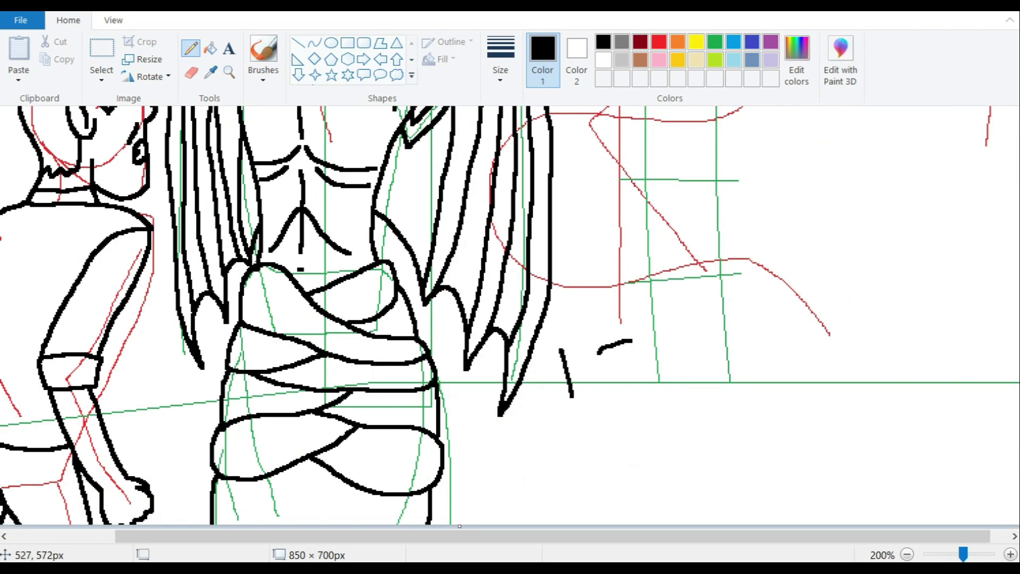
{"action": "left_click_drag", "start_coordinate": [631, 342], "coordinate": [595, 392]}
{"action": "left_click_drag", "start_coordinate": [637, 343], "coordinate": [677, 372]}
{"action": "mouse_move", "coordinate": [681, 372]}
{"action": "left_mouse_down"}
{"action": "mouse_move", "coordinate": [730, 389]}
{"action": "mouse_move", "coordinate": [765, 380]}
{"action": "left_mouse_up"}
{"action": "mouse_move", "coordinate": [807, 344]}
{"action": "left_mouse_down"}
{"action": "mouse_move", "coordinate": [790, 420]}
{"action": "mouse_move", "coordinate": [839, 428]}
{"action": "left_mouse_up"}
{"action": "left_click_drag", "start_coordinate": [856, 396], "coordinate": [887, 417]}
{"action": "left_click_drag", "start_coordinate": [548, 423], "coordinate": [556, 470]}
{"action": "left_click_drag", "start_coordinate": [569, 419], "coordinate": [627, 481]}
{"action": "left_click_drag", "start_coordinate": [642, 412], "coordinate": [648, 478]}
{"action": "left_click_drag", "start_coordinate": [685, 441], "coordinate": [687, 461]}
{"action": "left_click_drag", "start_coordinate": [735, 420], "coordinate": [732, 474]}
{"action": "left_click_drag", "start_coordinate": [770, 425], "coordinate": [773, 477]}
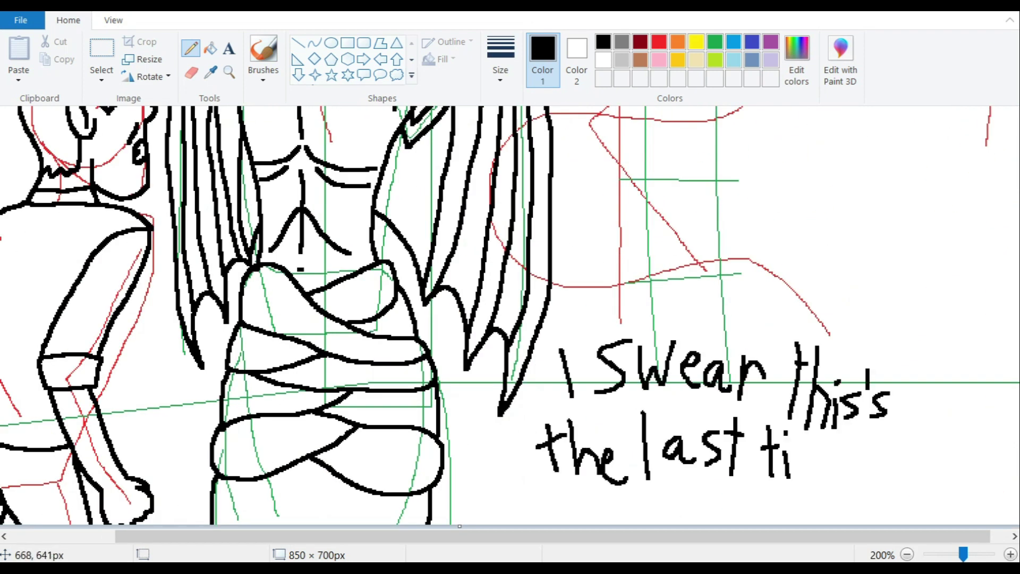
{"action": "left_click_drag", "start_coordinate": [796, 444], "coordinate": [852, 470]}
{"action": "left_click_drag", "start_coordinate": [879, 427], "coordinate": [878, 470]}
{"action": "left_click_drag", "start_coordinate": [543, 497], "coordinate": [547, 514]}
{"action": "mouse_move", "coordinate": [561, 512]}
{"action": "left_mouse_down"}
{"action": "mouse_move", "coordinate": [582, 496]}
{"action": "mouse_move", "coordinate": [634, 493]}
{"action": "left_mouse_up"}
{"action": "mouse_move", "coordinate": [659, 478]}
{"action": "left_mouse_down"}
{"action": "mouse_move", "coordinate": [662, 515]}
{"action": "mouse_move", "coordinate": [703, 515]}
{"action": "left_mouse_up"}
{"action": "mouse_move", "coordinate": [725, 492]}
{"action": "left_mouse_down"}
{"action": "mouse_move", "coordinate": [709, 518]}
{"action": "mouse_move", "coordinate": [765, 515]}
{"action": "left_mouse_up"}
{"action": "mouse_move", "coordinate": [786, 499]}
{"action": "left_mouse_down"}
{"action": "mouse_move", "coordinate": [796, 516]}
{"action": "mouse_move", "coordinate": [832, 517]}
{"action": "left_mouse_up"}
{"action": "mouse_move", "coordinate": [834, 499]}
{"action": "left_mouse_down"}
{"action": "mouse_move", "coordinate": [847, 513]}
{"action": "mouse_move", "coordinate": [888, 513]}
{"action": "left_mouse_up"}
{"action": "left_click_drag", "start_coordinate": [896, 472], "coordinate": [896, 516]}
{"action": "mouse_move", "coordinate": [911, 473]}
{"action": "left_mouse_down"}
{"action": "mouse_move", "coordinate": [910, 515]}
{"action": "mouse_move", "coordinate": [956, 513]}
{"action": "left_mouse_up"}
{"action": "left_click_drag", "start_coordinate": [960, 502], "coordinate": [976, 507]}
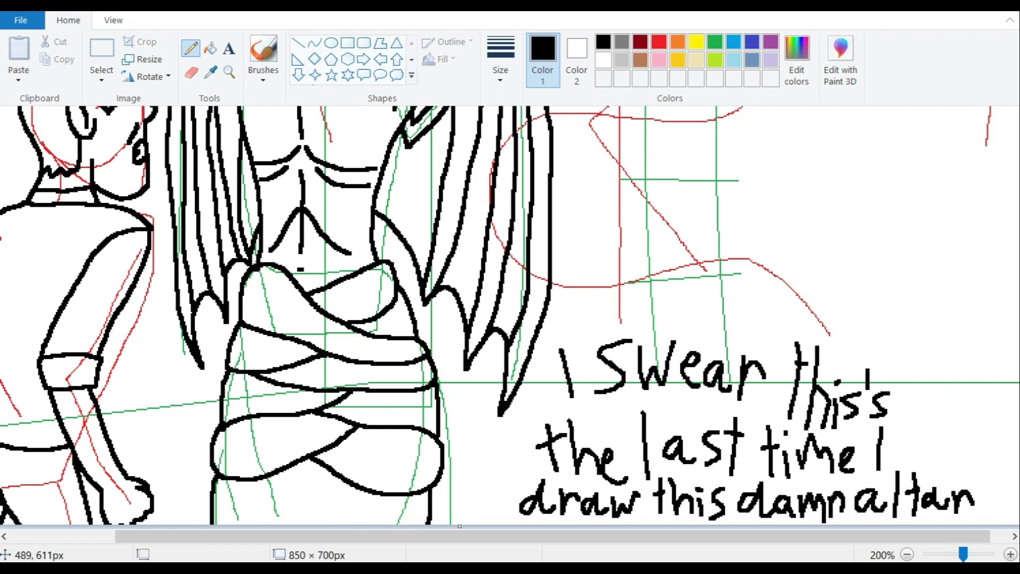
Step: Undo the handwritten note stroke by stroke and erase the remaining letter "I"
{"action": "key", "text": "ctrl+z"}
{"action": "key", "text": "ctrl+z"}
{"action": "key", "text": "ctrl+z"}
{"action": "key", "text": "ctrl+z"}
{"action": "key", "text": "ctrl+z"}
{"action": "key", "text": "ctrl+z"}
{"action": "key", "text": "ctrl+z"}
{"action": "key", "text": "ctrl+z"}
{"action": "key", "text": "ctrl+z"}
{"action": "key", "text": "ctrl+z"}
{"action": "key", "text": "ctrl+z"}
{"action": "key", "text": "ctrl+z"}
{"action": "key", "text": "ctrl+z"}
{"action": "key", "text": "ctrl+z"}
{"action": "key", "text": "ctrl+z"}
{"action": "key", "text": "ctrl+z"}
{"action": "key", "text": "ctrl+z"}
{"action": "key", "text": "ctrl+z"}
{"action": "key", "text": "ctrl+z"}
{"action": "key", "text": "ctrl+z"}
{"action": "key", "text": "ctrl+z"}
{"action": "key", "text": "ctrl+z"}
{"action": "key", "text": "ctrl+z"}
{"action": "key", "text": "ctrl+z"}
{"action": "left_click", "coordinate": [191, 72]}
{"action": "left_click_drag", "start_coordinate": [565, 347], "coordinate": [568, 396]}
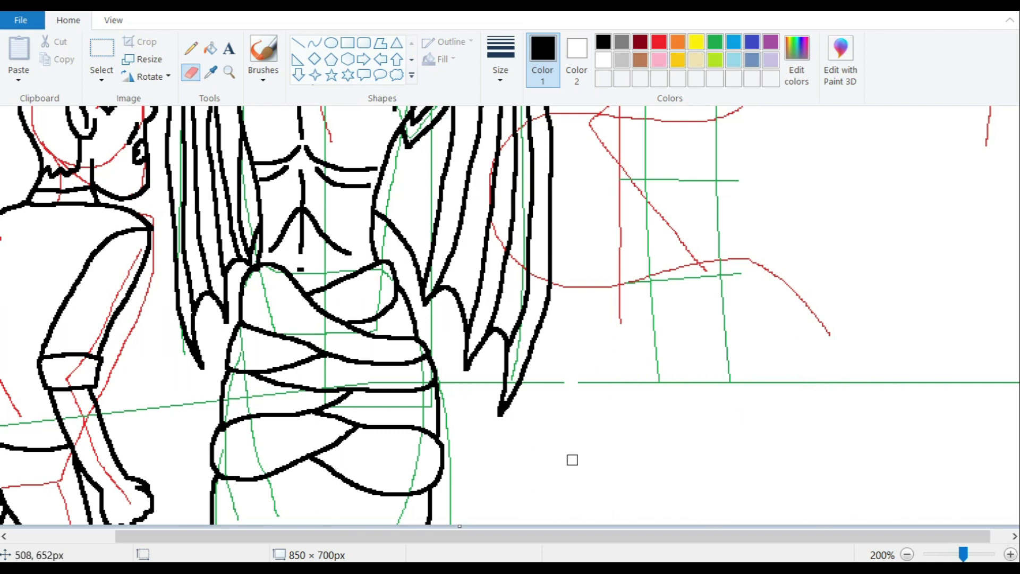
Step: Draw the demon's pointed ear in black with the Pencil over the red head sketch
{"action": "scroll", "coordinate": [532, 318], "scroll_direction": "up", "scroll_amount": 10}
{"action": "left_click", "coordinate": [191, 48]}
{"action": "key", "text": "ctrl+Page_Up"}
{"action": "left_click_drag", "start_coordinate": [531, 536], "coordinate": [768, 564]}
{"action": "mouse_move", "coordinate": [495, 290]}
{"action": "left_mouse_down"}
{"action": "mouse_move", "coordinate": [543, 234]}
{"action": "mouse_move", "coordinate": [504, 334]}
{"action": "left_mouse_up"}
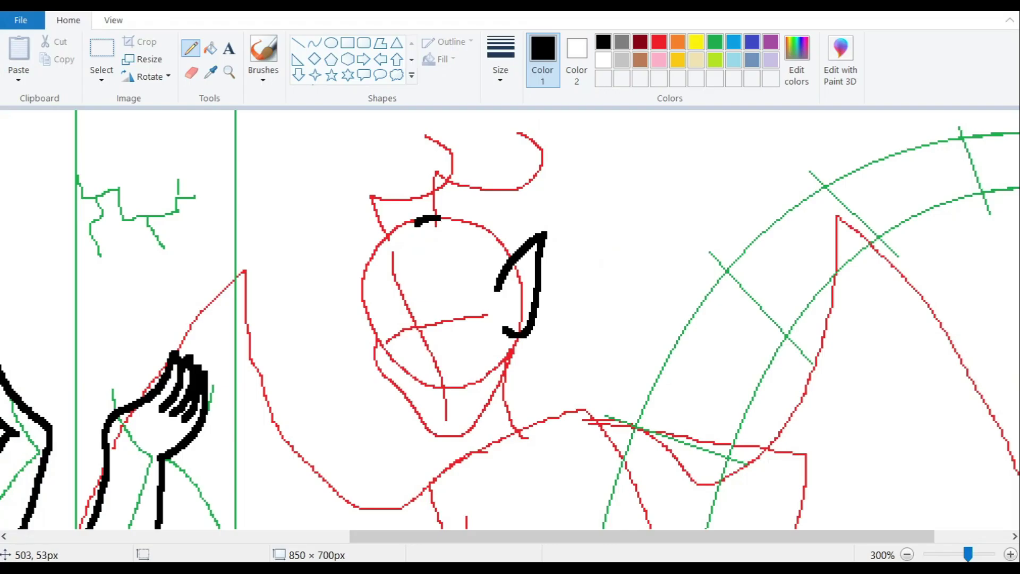
Step: Outline the demon's head down to the pointed chin and ink the curved horns on top
{"action": "left_click_drag", "start_coordinate": [419, 222], "coordinate": [462, 222]}
{"action": "mouse_move", "coordinate": [417, 222]}
{"action": "left_mouse_down"}
{"action": "mouse_move", "coordinate": [425, 155]}
{"action": "mouse_move", "coordinate": [549, 160]}
{"action": "mouse_move", "coordinate": [478, 202]}
{"action": "mouse_move", "coordinate": [513, 260]}
{"action": "left_mouse_up"}
{"action": "mouse_move", "coordinate": [416, 219]}
{"action": "left_mouse_down"}
{"action": "mouse_move", "coordinate": [397, 224]}
{"action": "mouse_move", "coordinate": [366, 265]}
{"action": "mouse_move", "coordinate": [404, 396]}
{"action": "mouse_move", "coordinate": [497, 397]}
{"action": "left_mouse_up"}
{"action": "left_click_drag", "start_coordinate": [497, 397], "coordinate": [513, 354]}
{"action": "left_click_drag", "start_coordinate": [513, 362], "coordinate": [510, 336]}
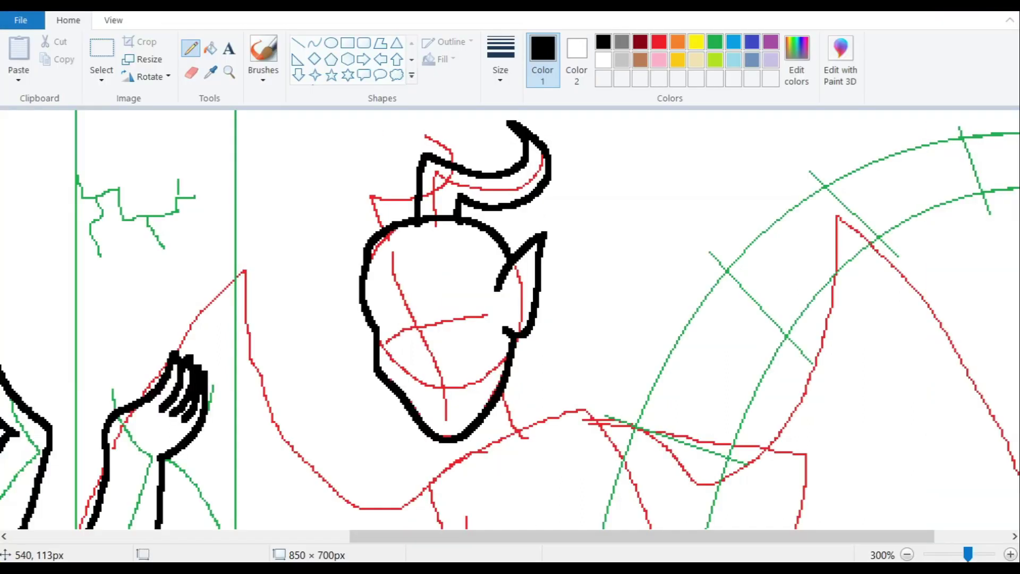
{"action": "mouse_move", "coordinate": [369, 239]}
{"action": "left_mouse_down"}
{"action": "mouse_move", "coordinate": [351, 183]}
{"action": "mouse_move", "coordinate": [417, 183]}
{"action": "left_mouse_up"}
{"action": "left_click_drag", "start_coordinate": [409, 134], "coordinate": [460, 162]}
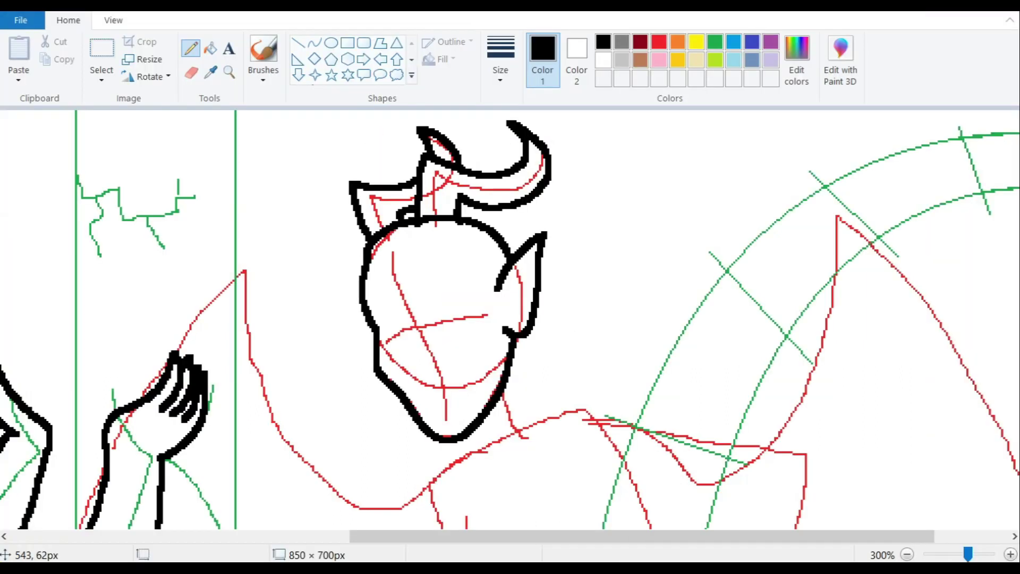
Step: Ink the demon's shoulder line and the underside of its right-hand arm, bending at the elbow down to the wrist
{"action": "scroll", "coordinate": [514, 234], "scroll_direction": "down", "scroll_amount": 2}
{"action": "mouse_move", "coordinate": [514, 234]}
{"action": "left_mouse_down"}
{"action": "mouse_move", "coordinate": [536, 307]}
{"action": "mouse_move", "coordinate": [584, 291]}
{"action": "left_mouse_up"}
{"action": "scroll", "coordinate": [584, 291], "scroll_direction": "down", "scroll_amount": 2}
{"action": "mouse_move", "coordinate": [592, 250]}
{"action": "left_mouse_down"}
{"action": "mouse_move", "coordinate": [647, 268]}
{"action": "mouse_move", "coordinate": [750, 357]}
{"action": "mouse_move", "coordinate": [747, 486]}
{"action": "left_mouse_up"}
{"action": "left_click_drag", "start_coordinate": [584, 189], "coordinate": [818, 249]}
{"action": "scroll", "coordinate": [818, 250], "scroll_direction": "down", "scroll_amount": 2}
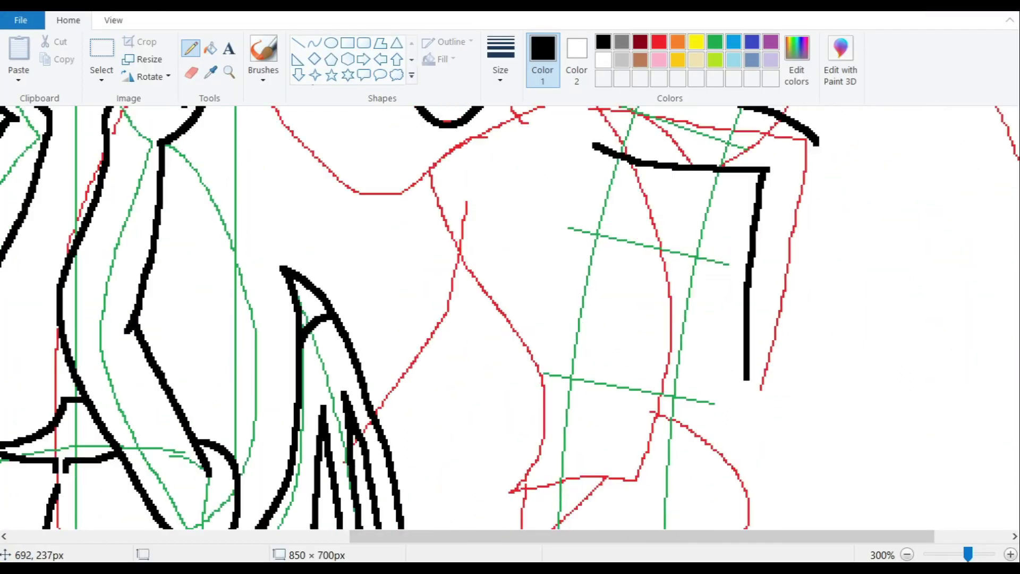
Step: Draw the demon's hand with three sharp claws and connect it to the shoulder with the arm's outer edge
{"action": "scroll", "coordinate": [774, 366], "scroll_direction": "down", "scroll_amount": 2}
{"action": "mouse_move", "coordinate": [748, 274]}
{"action": "left_mouse_down"}
{"action": "mouse_move", "coordinate": [701, 329]}
{"action": "mouse_move", "coordinate": [738, 307]}
{"action": "mouse_move", "coordinate": [765, 410]}
{"action": "mouse_move", "coordinate": [771, 318]}
{"action": "left_mouse_up"}
{"action": "left_click_drag", "start_coordinate": [815, 398], "coordinate": [786, 267]}
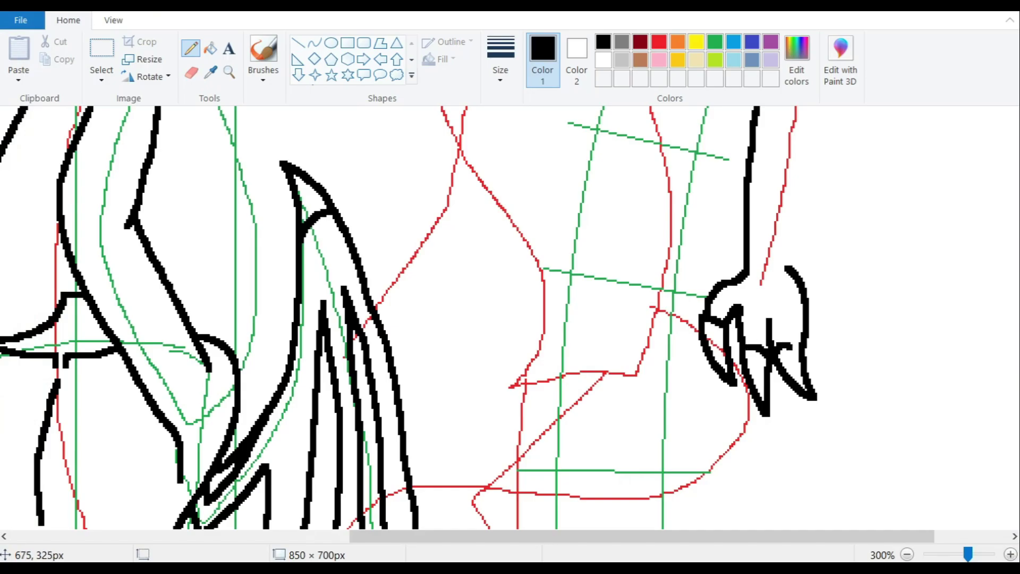
{"action": "scroll", "coordinate": [786, 267], "scroll_direction": "up", "scroll_amount": 2}
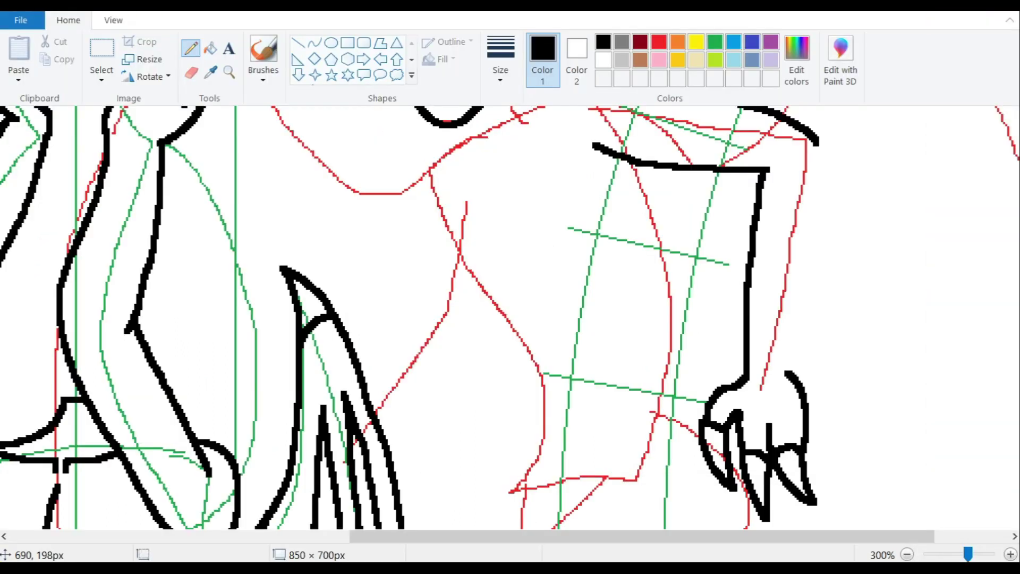
{"action": "mouse_move", "coordinate": [818, 140]}
{"action": "left_mouse_down"}
{"action": "mouse_move", "coordinate": [820, 214]}
{"action": "mouse_move", "coordinate": [787, 371]}
{"action": "left_mouse_up"}
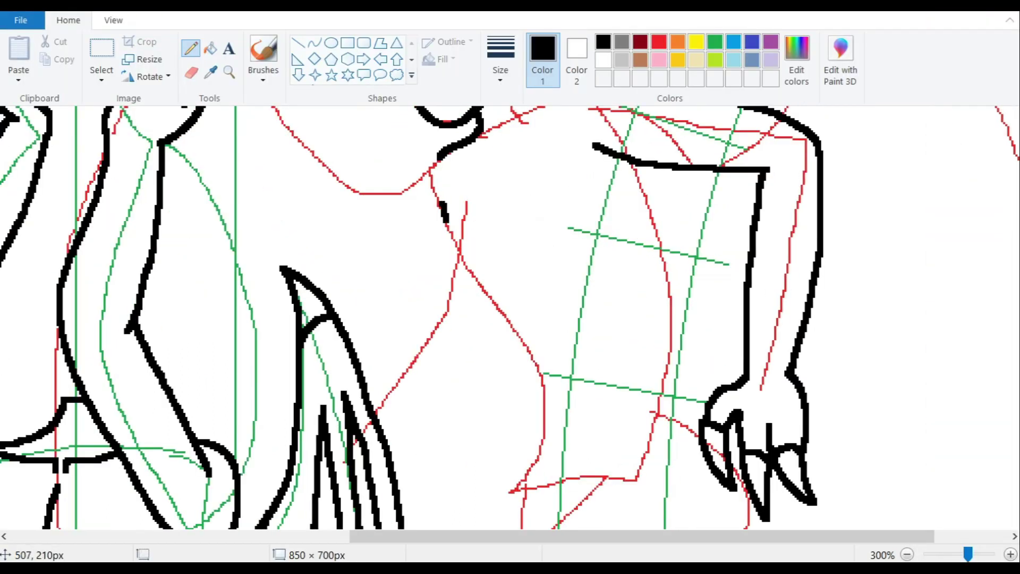
Step: Outline both sides of the demon's torso in black and draw a crossed cloth band around its waist
{"action": "mouse_move", "coordinate": [440, 203]}
{"action": "left_mouse_down"}
{"action": "mouse_move", "coordinate": [566, 367]}
{"action": "mouse_move", "coordinate": [564, 394]}
{"action": "left_mouse_up"}
{"action": "left_click_drag", "start_coordinate": [633, 166], "coordinate": [650, 393]}
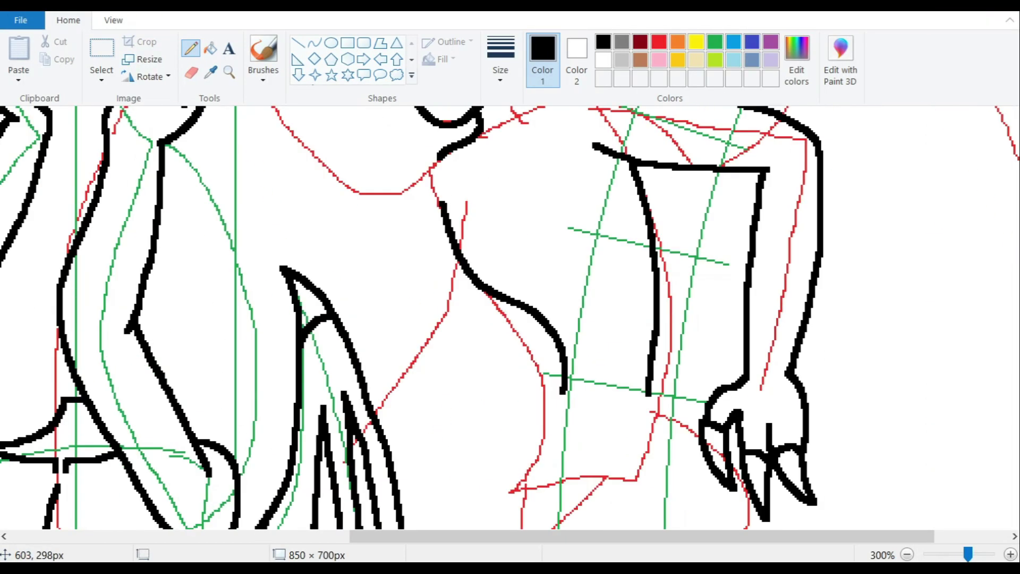
{"action": "scroll", "coordinate": [627, 328], "scroll_direction": "down", "scroll_amount": 2}
{"action": "mouse_move", "coordinate": [540, 299]}
{"action": "left_mouse_down"}
{"action": "mouse_move", "coordinate": [595, 318]}
{"action": "mouse_move", "coordinate": [648, 309]}
{"action": "mouse_move", "coordinate": [639, 324]}
{"action": "left_mouse_up"}
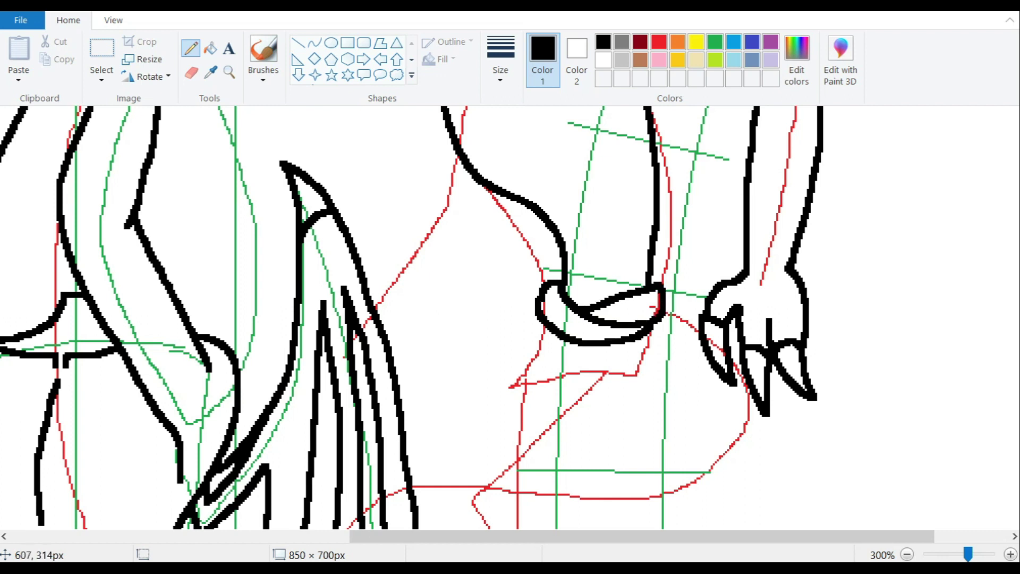
Step: Draw the knotted cloth folds and hanging end beneath the demon's waistband in black
{"action": "scroll", "coordinate": [640, 324], "scroll_direction": "down", "scroll_amount": 2}
{"action": "left_click_drag", "start_coordinate": [653, 223], "coordinate": [593, 241]}
{"action": "left_click_drag", "start_coordinate": [531, 212], "coordinate": [571, 254]}
Step: Ink both outlines of the demon's bent leg from thigh to ankle and add the clawed foot
{"action": "scroll", "coordinate": [510, 319], "scroll_direction": "down", "scroll_amount": 3}
{"action": "mouse_move", "coordinate": [562, 162]}
{"action": "left_mouse_down"}
{"action": "mouse_move", "coordinate": [457, 264]}
{"action": "mouse_move", "coordinate": [497, 376]}
{"action": "mouse_move", "coordinate": [536, 180]}
{"action": "mouse_move", "coordinate": [451, 305]}
{"action": "mouse_move", "coordinate": [542, 422]}
{"action": "mouse_move", "coordinate": [627, 504]}
{"action": "left_mouse_up"}
{"action": "key", "text": "ctrl+z"}
{"action": "scroll", "coordinate": [510, 319], "scroll_direction": "down", "scroll_amount": 1, "text": "ctrl"}
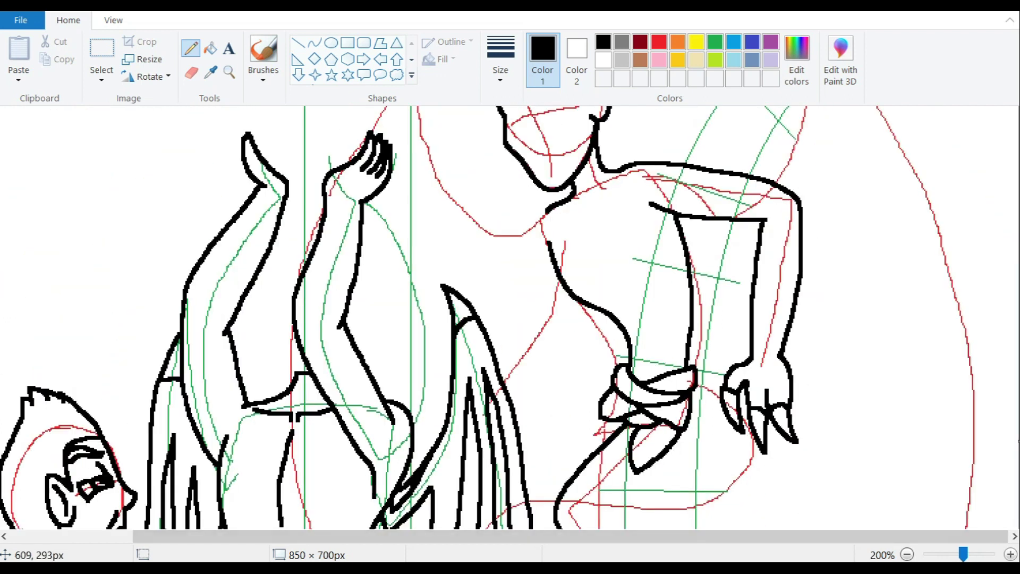
{"action": "scroll", "coordinate": [510, 319], "scroll_direction": "up", "scroll_amount": 5}
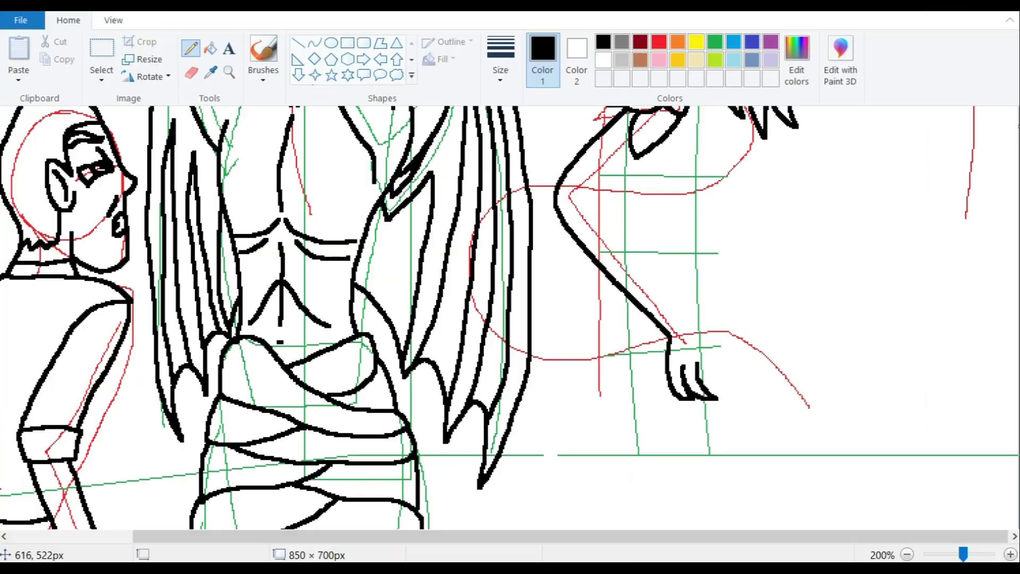
{"action": "scroll", "coordinate": [510, 319], "scroll_direction": "up", "scroll_amount": 5}
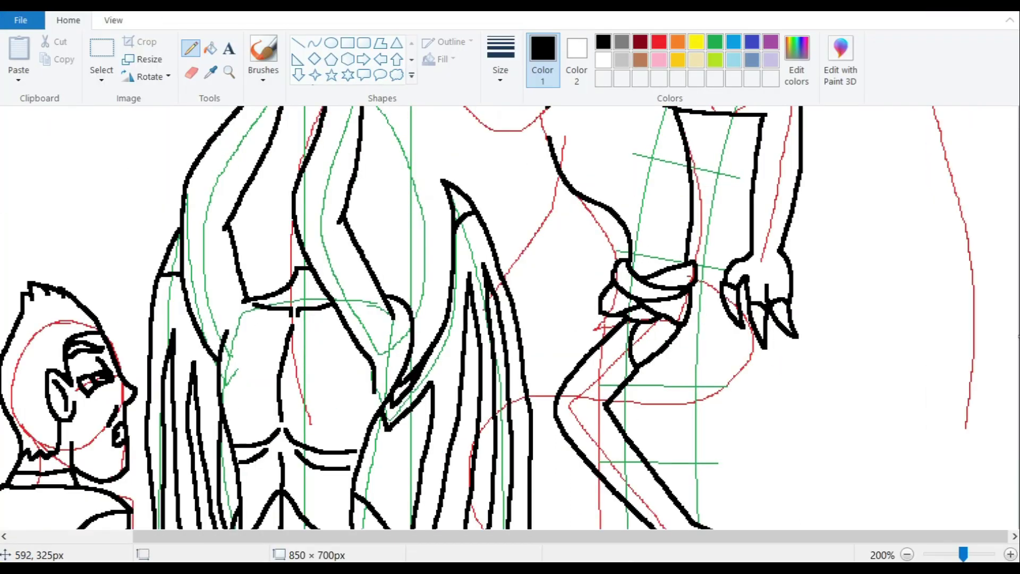
Step: Try a longer pointed cloth end in blue over the demon's thigh, undo it and ink the extension in black
{"action": "left_click", "coordinate": [733, 42]}
{"action": "scroll", "coordinate": [510, 319], "scroll_direction": "down", "scroll_amount": 3}
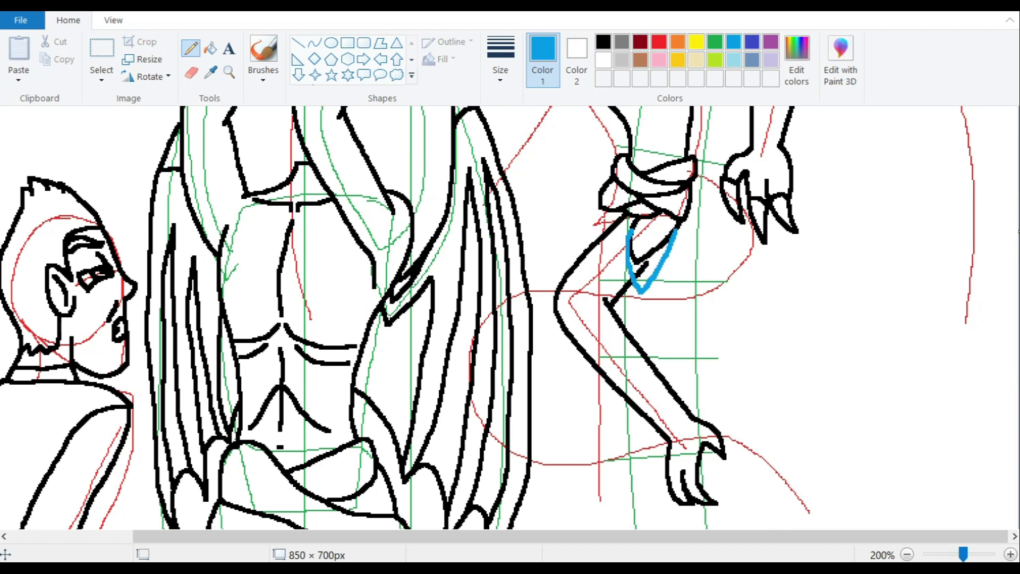
{"action": "key", "text": "ctrl+z"}
{"action": "left_click", "coordinate": [602, 41]}
Step: Ink the demon's left-hand arm reaching behind the statue's wing and the straight second leg with its clawed foot
{"action": "scroll", "coordinate": [510, 319], "scroll_direction": "up", "scroll_amount": 5}
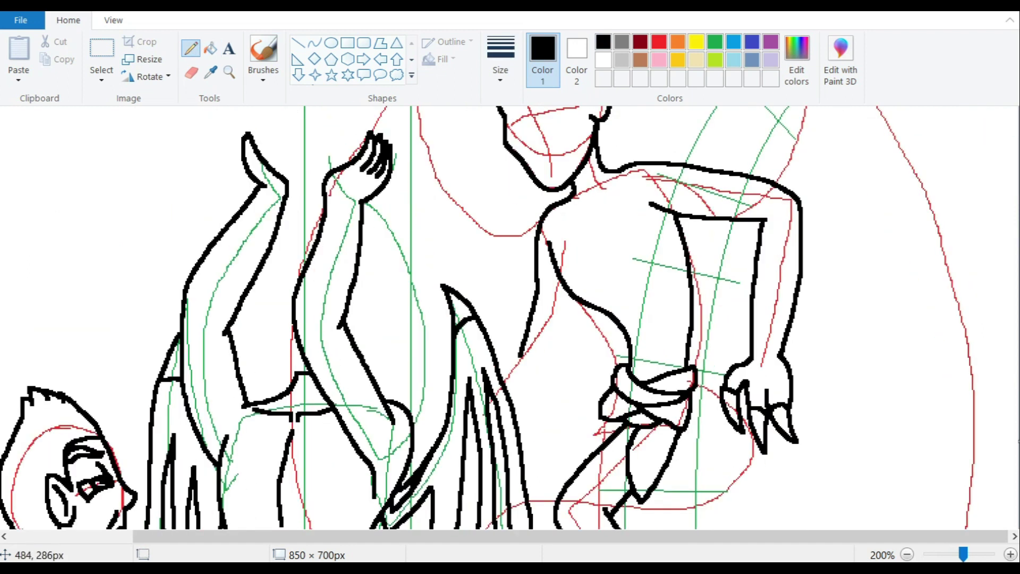
{"action": "scroll", "coordinate": [553, 255], "scroll_direction": "down", "scroll_amount": 5}
{"action": "scroll", "coordinate": [552, 255], "scroll_direction": "up", "scroll_amount": 7}
{"action": "scroll", "coordinate": [553, 255], "scroll_direction": "down", "scroll_amount": 7}
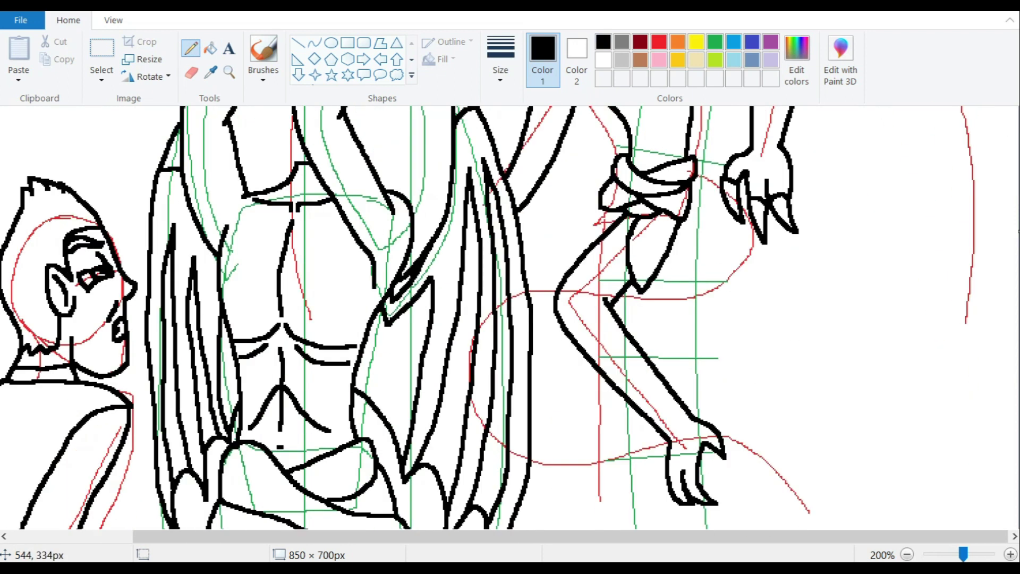
{"action": "scroll", "coordinate": [596, 225], "scroll_direction": "down", "scroll_amount": 2}
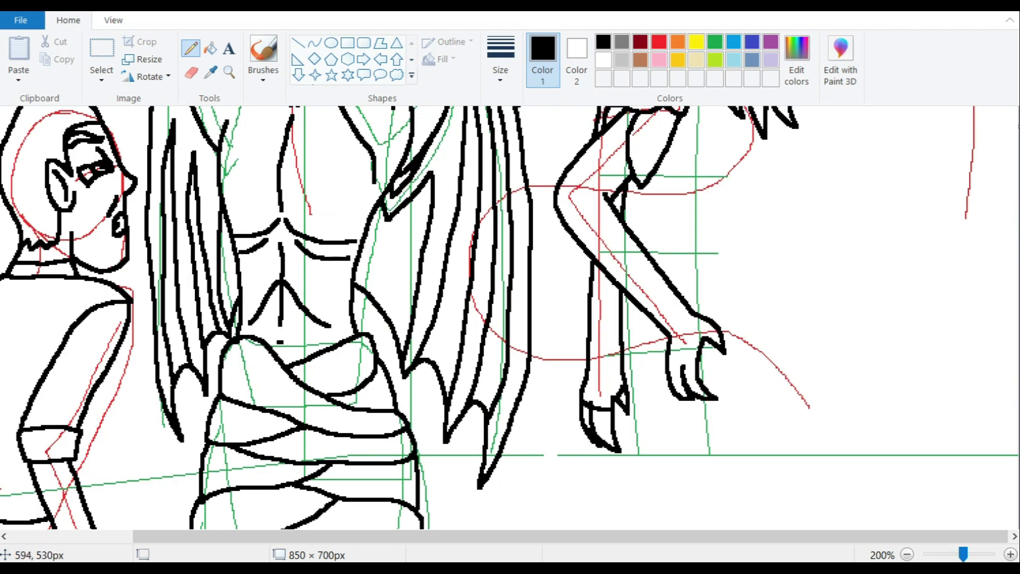
Step: Outline the demon's right-hand wing in black with a hooked tip, scalloped lower edge and long inner ribs
{"action": "scroll", "coordinate": [553, 319], "scroll_direction": "up", "scroll_amount": 9}
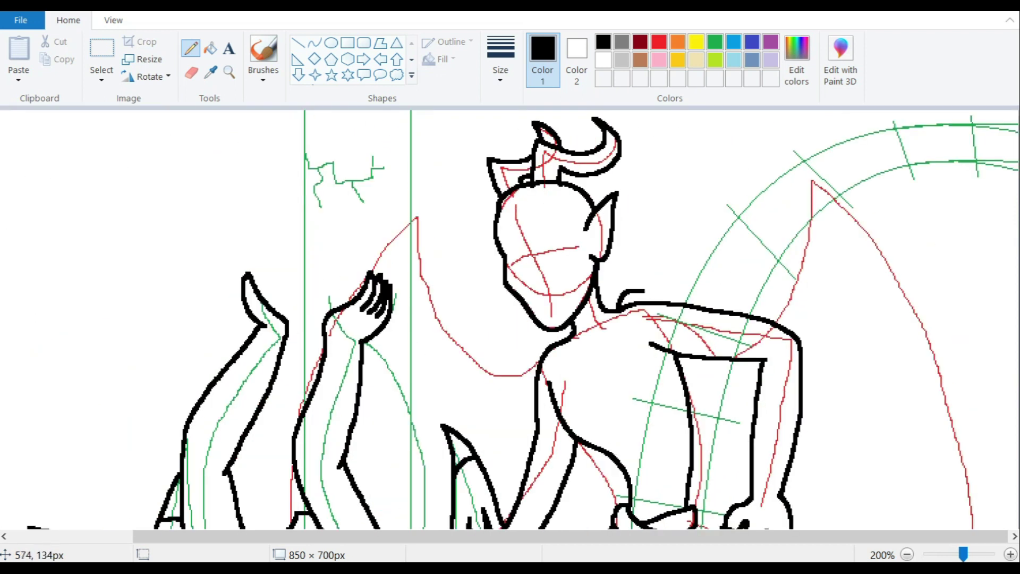
{"action": "scroll", "coordinate": [565, 283], "scroll_direction": "down", "scroll_amount": 1}
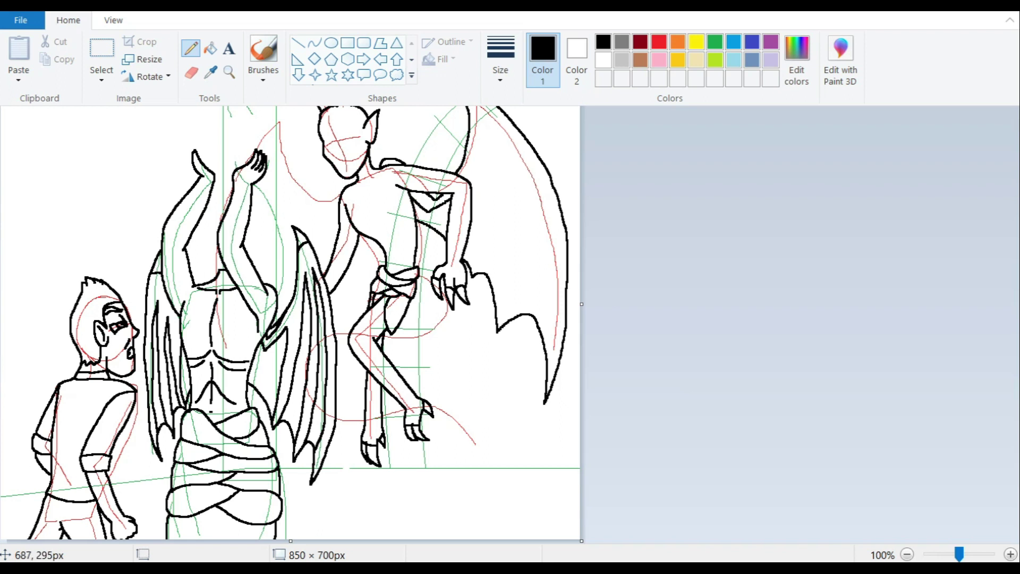
{"action": "scroll", "coordinate": [366, 269], "scroll_direction": "up", "scroll_amount": 1}
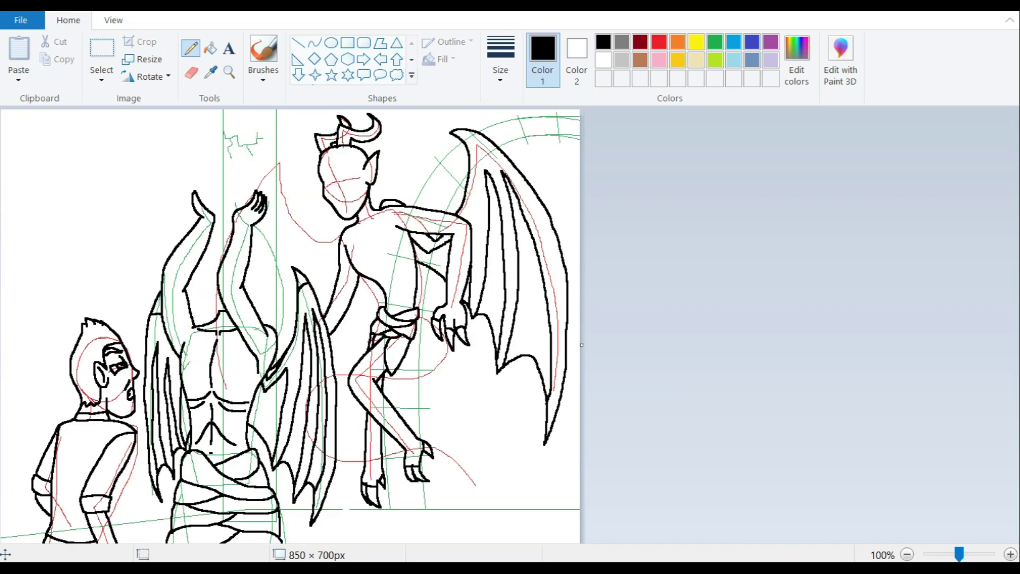
{"action": "scroll", "coordinate": [946, 279], "scroll_direction": "up", "scroll_amount": 1}
{"action": "scroll", "coordinate": [947, 216], "scroll_direction": "up", "scroll_amount": 5}
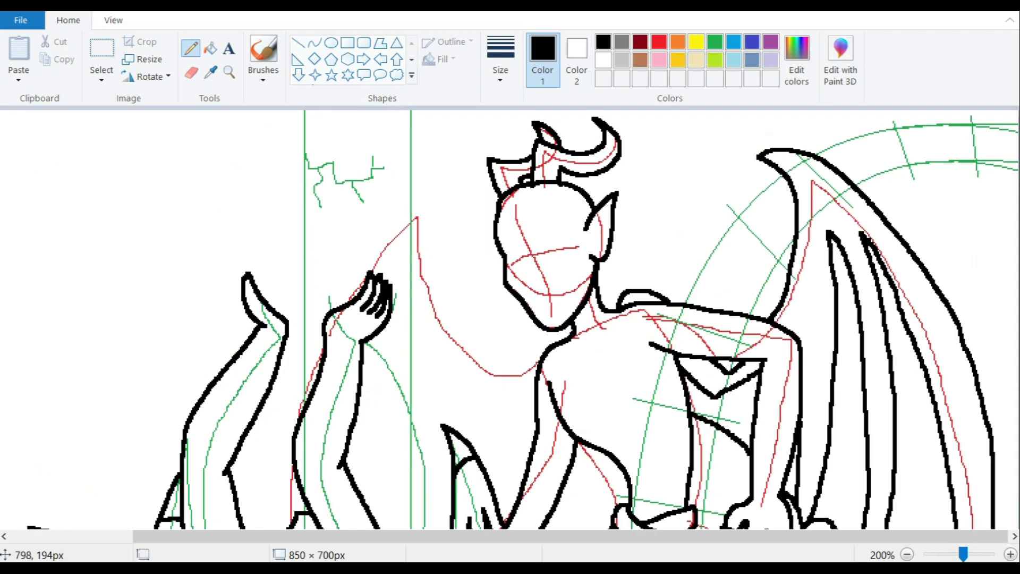
Step: Try an inner contour along the right-hand wing's outer edge in blue, undo it and ink it in black
{"action": "left_click", "coordinate": [733, 41]}
{"action": "scroll", "coordinate": [890, 175], "scroll_direction": "down", "scroll_amount": 1}
{"action": "left_click_drag", "start_coordinate": [871, 130], "coordinate": [948, 285]}
{"action": "key", "text": "ctrl+z"}
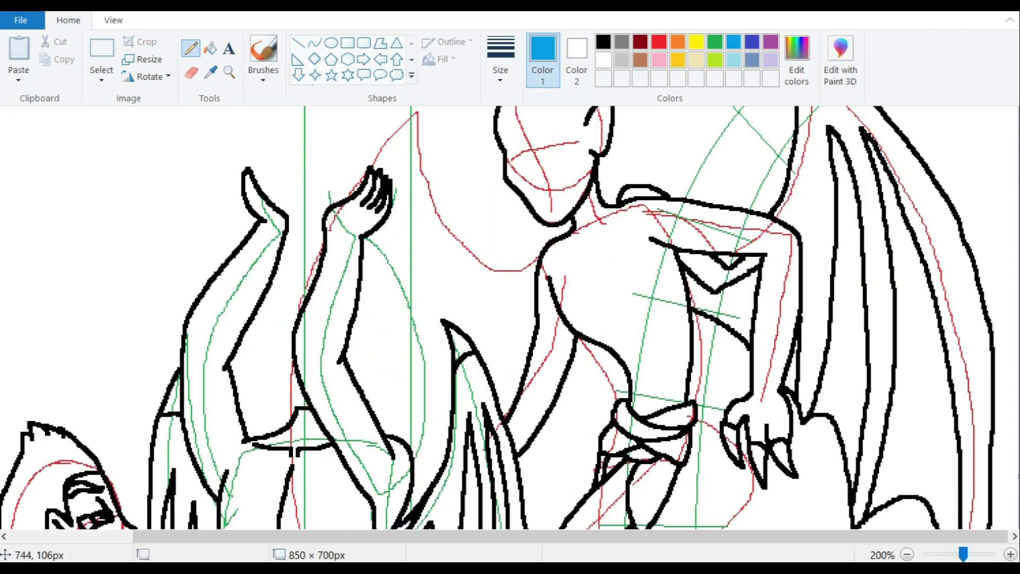
{"action": "left_click_drag", "start_coordinate": [871, 137], "coordinate": [960, 338]}
{"action": "key", "text": "ctrl+z"}
{"action": "left_click", "coordinate": [603, 41]}
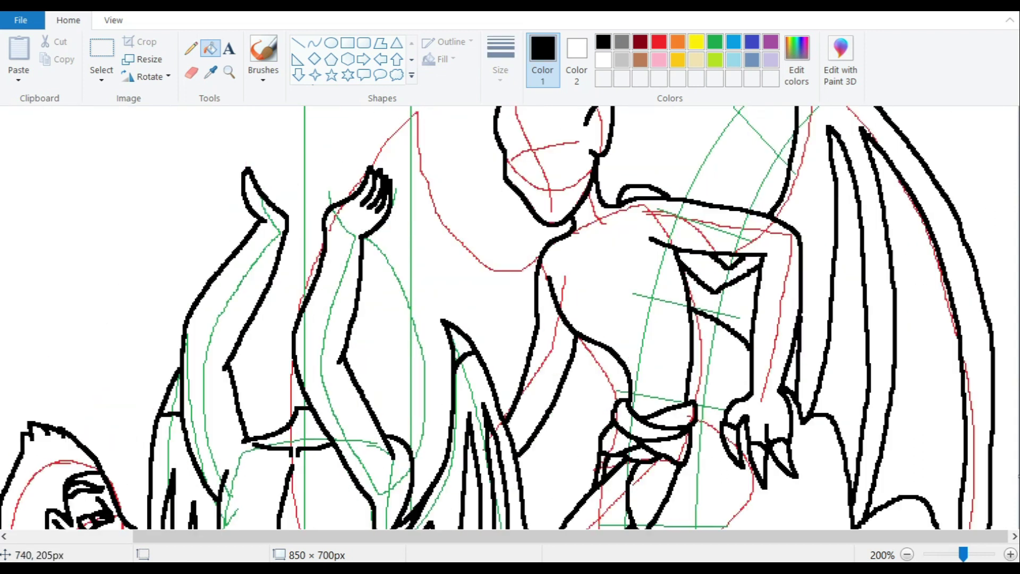
Step: Outline the demon's left-hand wing from the shoulder up to a hooked tip and down behind the statue's raised arms
{"action": "left_click_drag", "start_coordinate": [539, 235], "coordinate": [568, 230]}
{"action": "scroll", "coordinate": [408, 223], "scroll_direction": "up", "scroll_amount": 2}
{"action": "left_click_drag", "start_coordinate": [383, 241], "coordinate": [433, 207]}
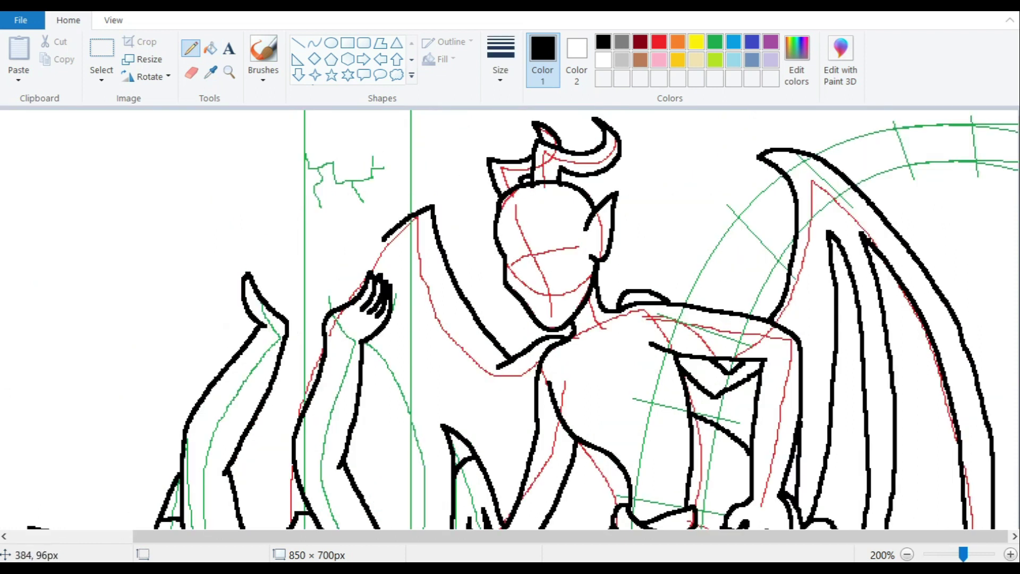
{"action": "scroll", "coordinate": [424, 196], "scroll_direction": "down", "scroll_amount": 4}
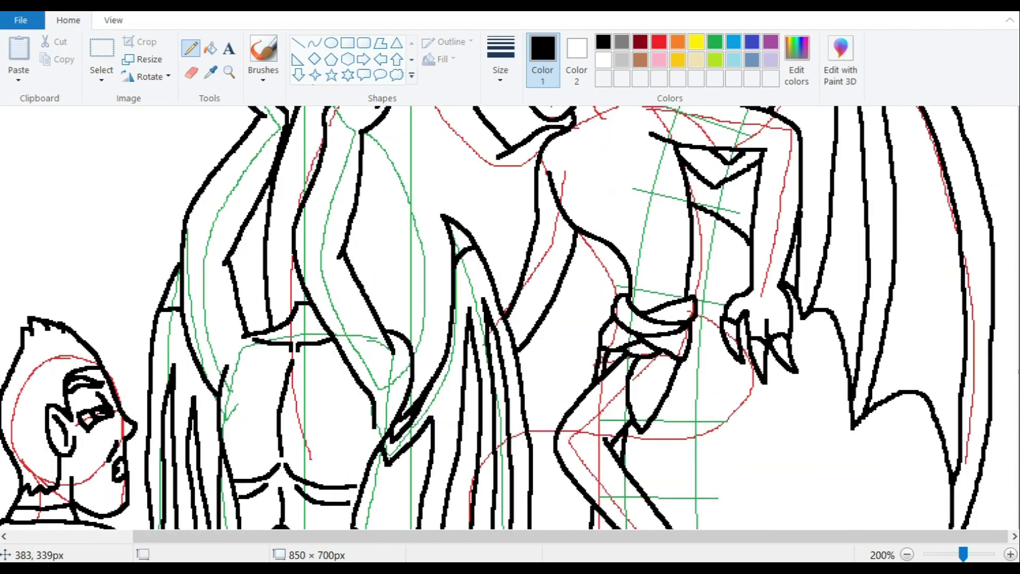
{"action": "scroll", "coordinate": [510, 319], "scroll_direction": "up", "scroll_amount": 4}
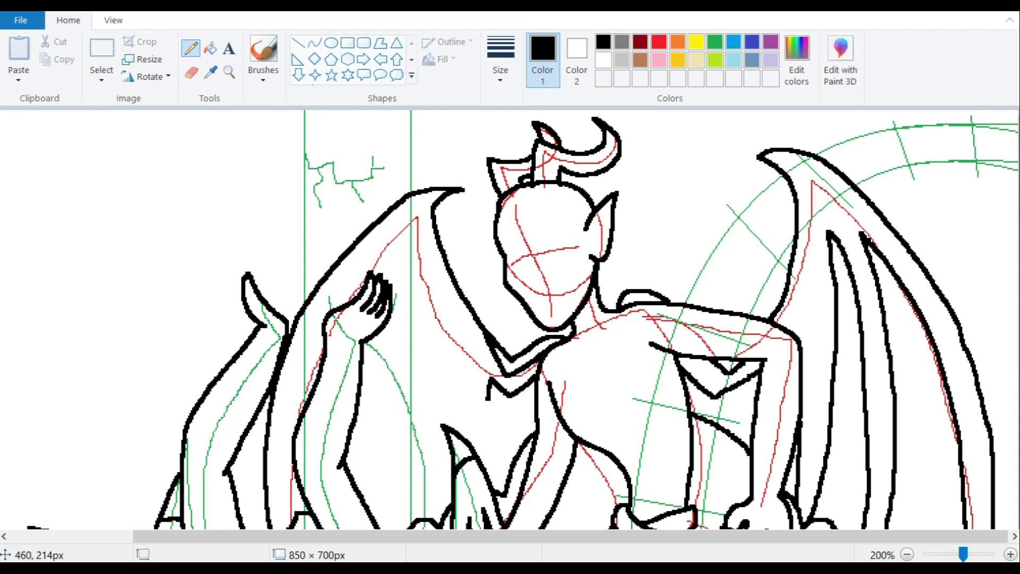
Step: Draw the inner ribs and lower scalloped edge of the demon's left-hand wing between the statue's arm and wing
{"action": "left_click_drag", "start_coordinate": [431, 287], "coordinate": [447, 380]}
{"action": "scroll", "coordinate": [440, 330], "scroll_direction": "down", "scroll_amount": 2}
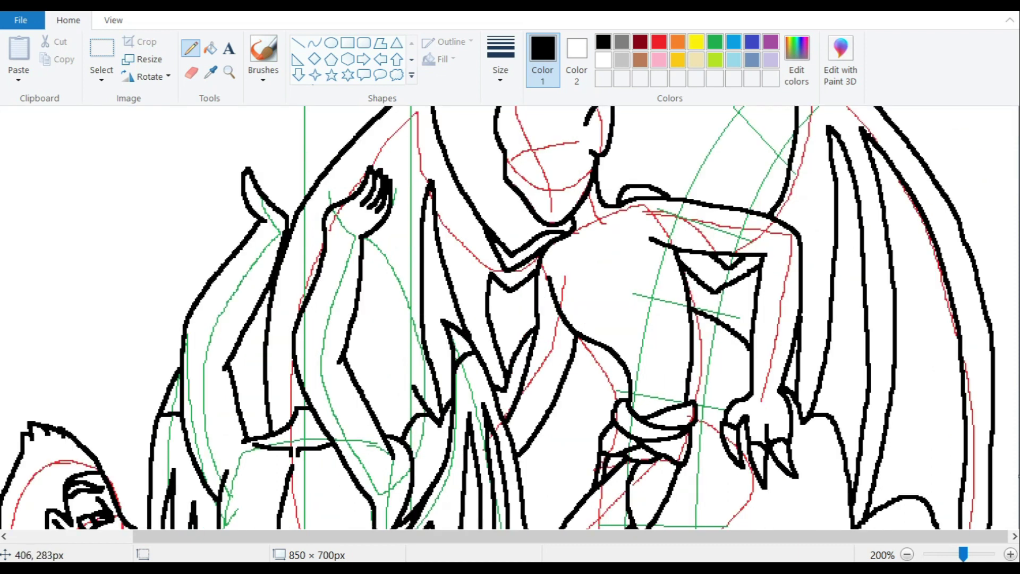
{"action": "scroll", "coordinate": [510, 319], "scroll_direction": "up", "scroll_amount": 2}
{"action": "scroll", "coordinate": [510, 319], "scroll_direction": "down", "scroll_amount": 6}
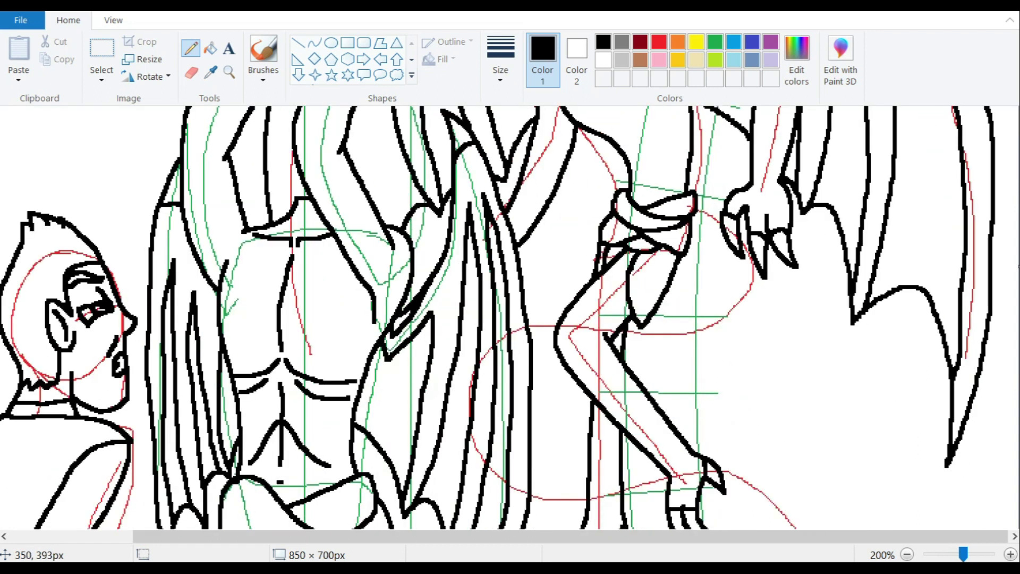
{"action": "scroll", "coordinate": [510, 318], "scroll_direction": "up", "scroll_amount": 6}
Step: Ink the demon's tail looping from the hip behind the legs and finish it with a barbed arrow-shaped tip
{"action": "scroll", "coordinate": [510, 319], "scroll_direction": "down", "scroll_amount": 6}
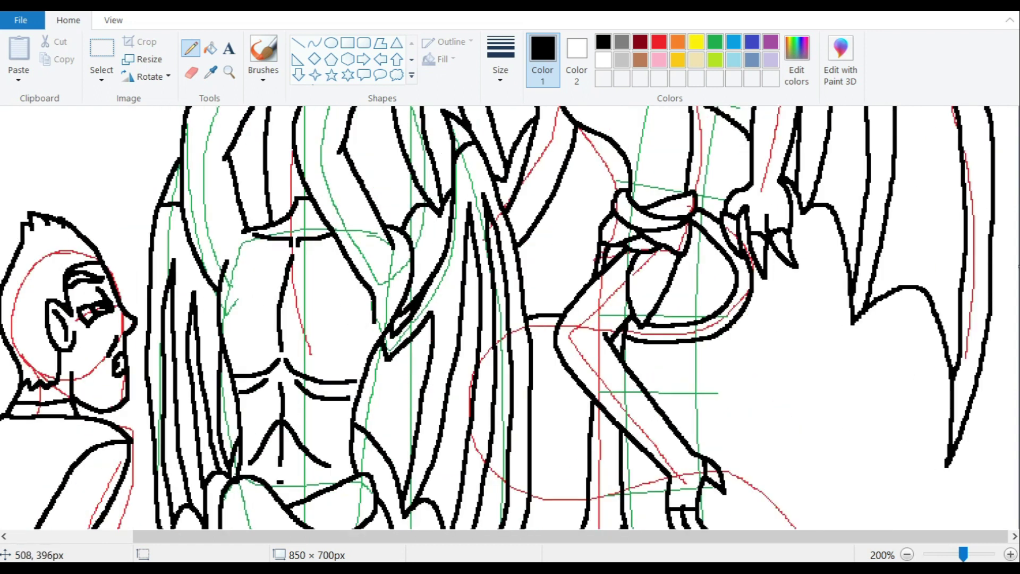
{"action": "left_click_drag", "start_coordinate": [556, 326], "coordinate": [528, 332]}
{"action": "scroll", "coordinate": [528, 332], "scroll_direction": "down", "scroll_amount": 2}
{"action": "left_click_drag", "start_coordinate": [799, 422], "coordinate": [835, 429]}
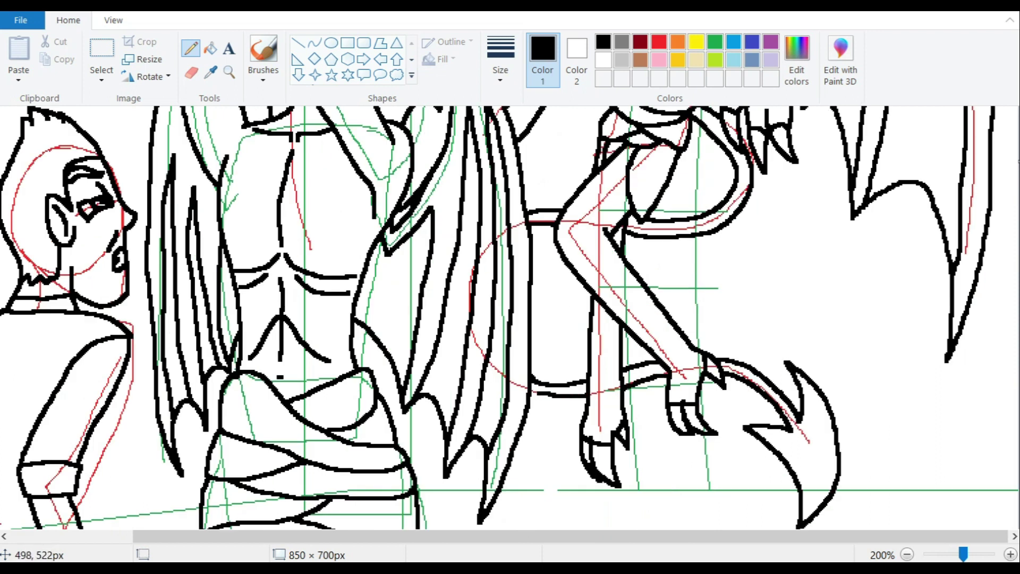
Step: Consult the MalakRender.png reference in Photos and draw the demon's round eyes, angry brow and nose in Paint
{"action": "scroll", "coordinate": [510, 319], "scroll_direction": "up", "scroll_amount": 10}
{"action": "scroll", "coordinate": [510, 318], "scroll_direction": "up", "scroll_amount": 2}
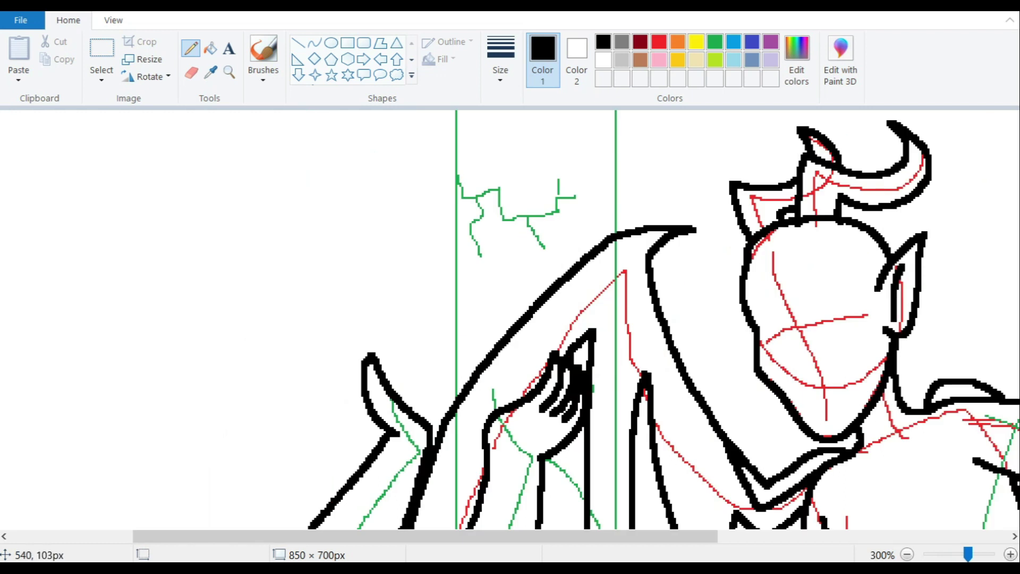
{"action": "left_click", "coordinate": [764, 569]}
{"action": "key", "text": "alt+Tab"}
{"action": "key", "text": "alt+Tab"}
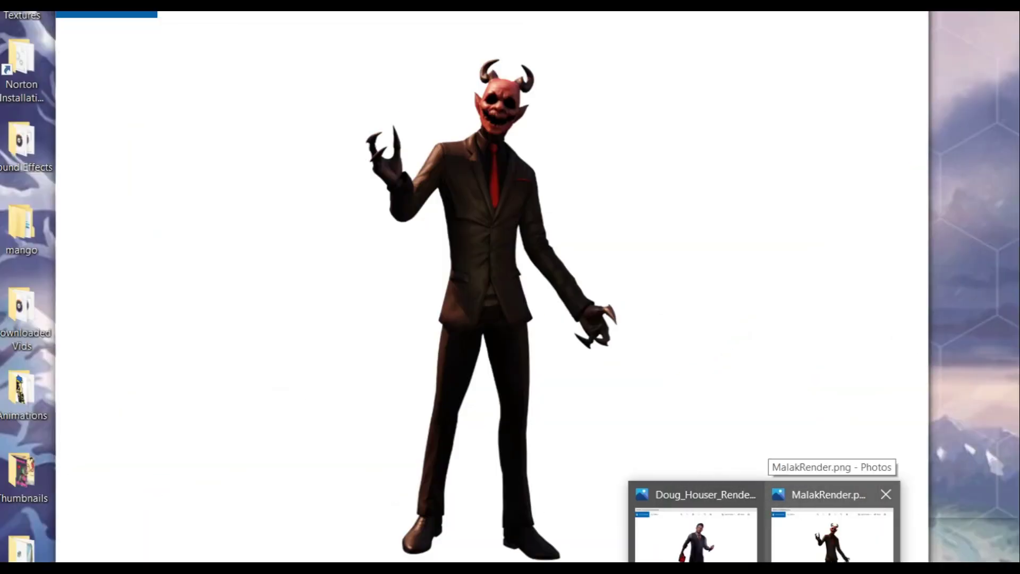
{"action": "key", "text": "alt+Tab"}
{"action": "mouse_move", "coordinate": [421, 278]}
{"action": "left_mouse_down"}
{"action": "mouse_move", "coordinate": [450, 273]}
{"action": "mouse_move", "coordinate": [502, 321]}
{"action": "left_mouse_up"}
{"action": "key", "text": "alt+Tab"}
{"action": "key", "text": "alt+Tab"}
{"action": "key", "text": "ctrl+z"}
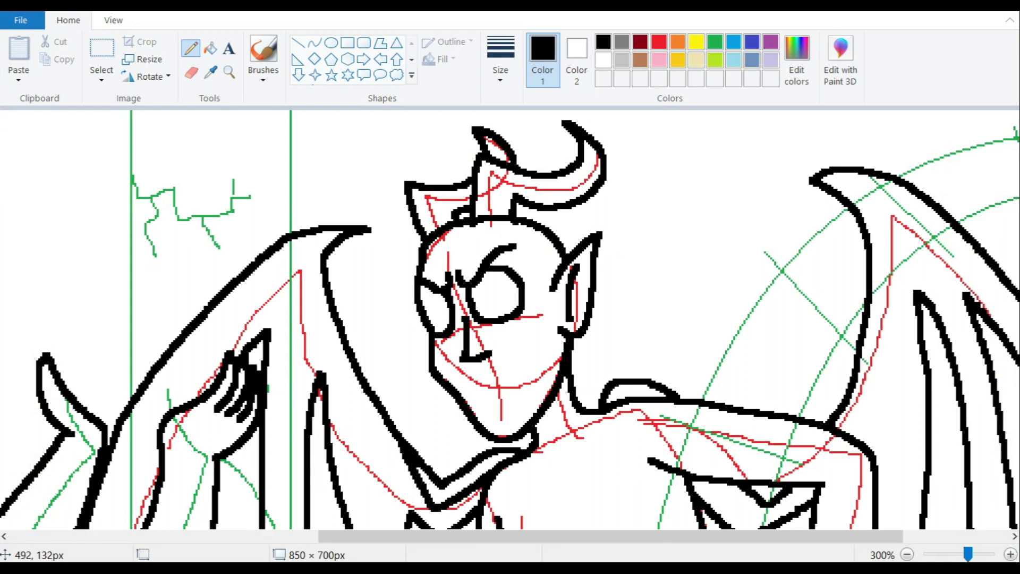
Step: Draw the demon's wide open grin in black, checking the face against the reference image
{"action": "key", "text": "alt+Tab"}
{"action": "key", "text": "alt+Tab"}
{"action": "left_click_drag", "start_coordinate": [469, 379], "coordinate": [502, 368]}
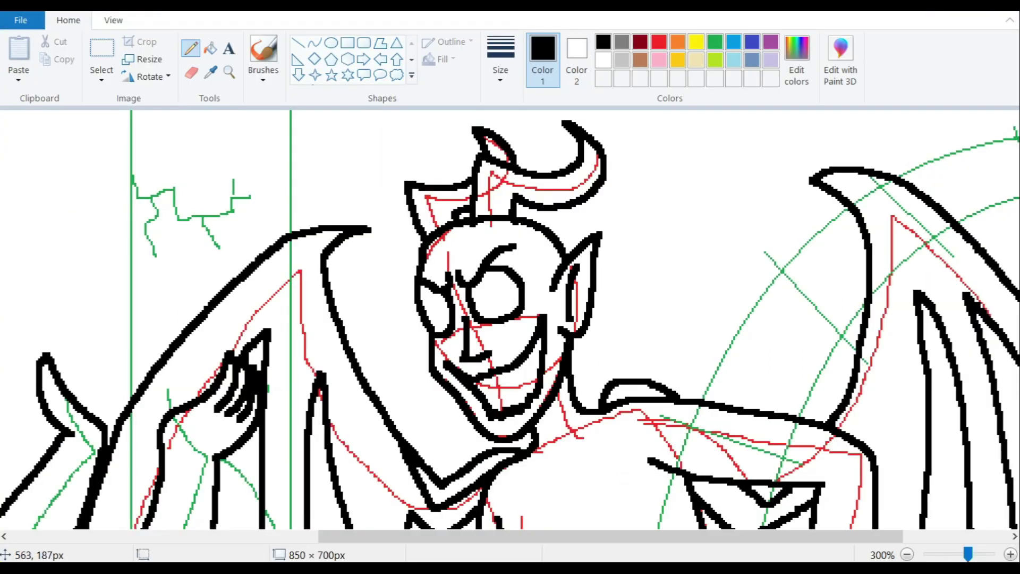
{"action": "key", "text": "alt+Tab"}
{"action": "key", "text": "alt+Tab"}
Step: Ink the demon's collarbones, chest lines and segmented abdominal muscles down to the waistband
{"action": "scroll", "coordinate": [510, 318], "scroll_direction": "down", "scroll_amount": 3}
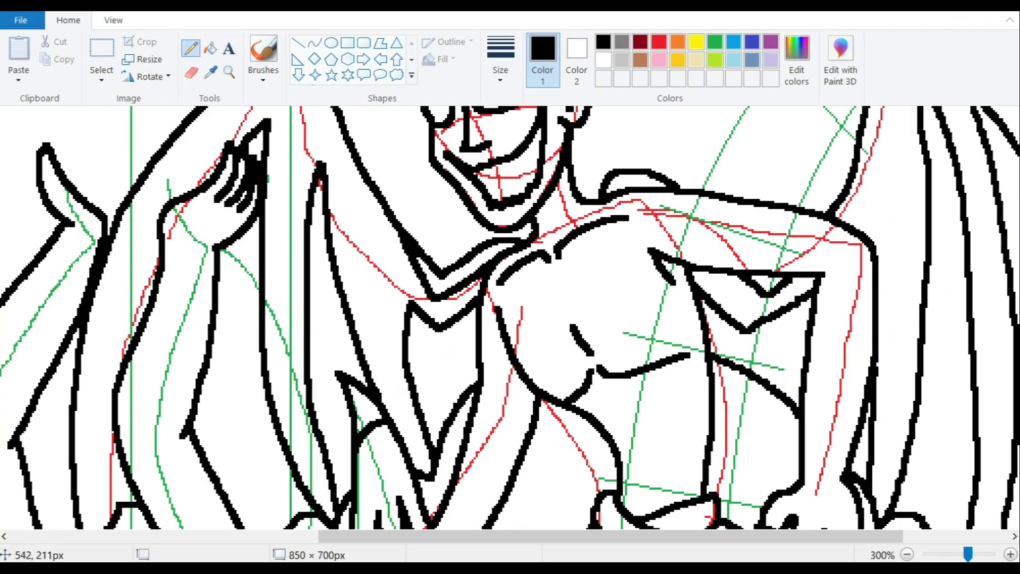
{"action": "left_click_drag", "start_coordinate": [552, 274], "coordinate": [575, 331]}
{"action": "scroll", "coordinate": [575, 330], "scroll_direction": "down", "scroll_amount": 2}
{"action": "left_click_drag", "start_coordinate": [606, 287], "coordinate": [629, 315]}
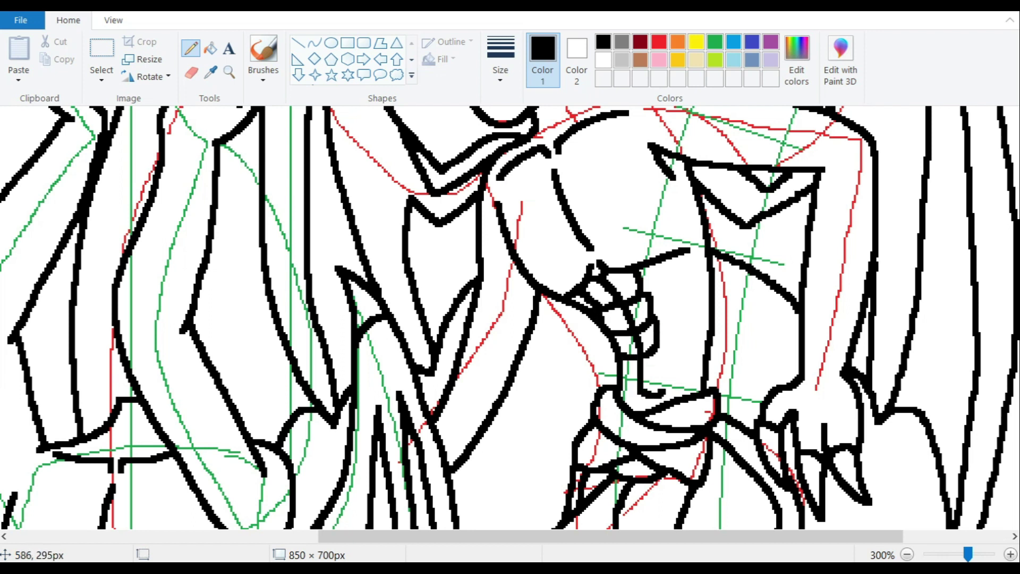
{"action": "scroll", "coordinate": [646, 373], "scroll_direction": "up", "scroll_amount": 5}
Step: Draw straight black floor lines: horizontal beneath the demon and slanted behind the man
{"action": "scroll", "coordinate": [510, 319], "scroll_direction": "down", "scroll_amount": 1}
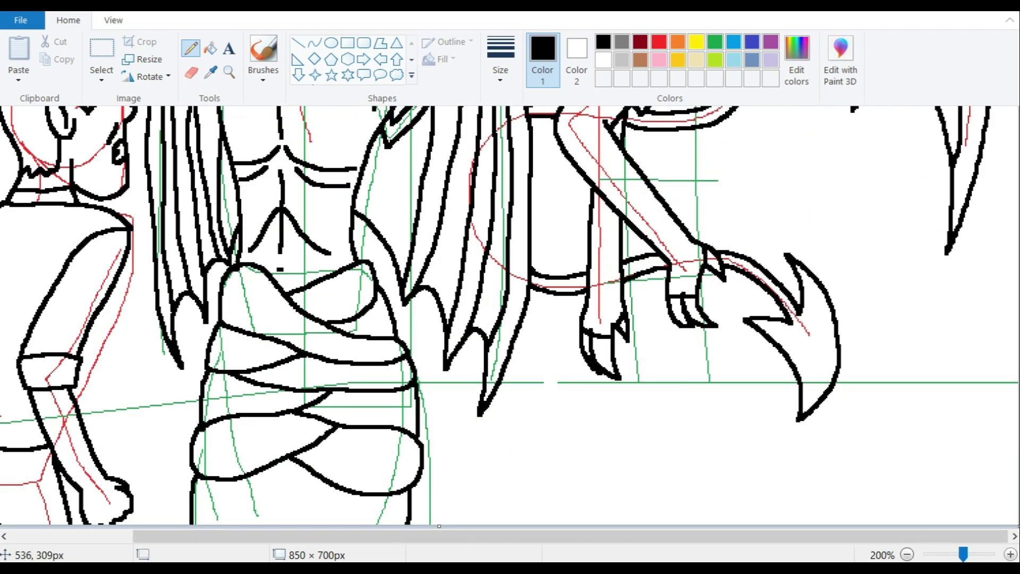
{"action": "left_click", "coordinate": [298, 43]}
{"action": "left_click_drag", "start_coordinate": [428, 381], "coordinate": [1018, 381]}
{"action": "scroll", "coordinate": [510, 319], "scroll_direction": "left", "scroll_amount": 3}
{"action": "left_click_drag", "start_coordinate": [341, 402], "coordinate": [0, 440]}
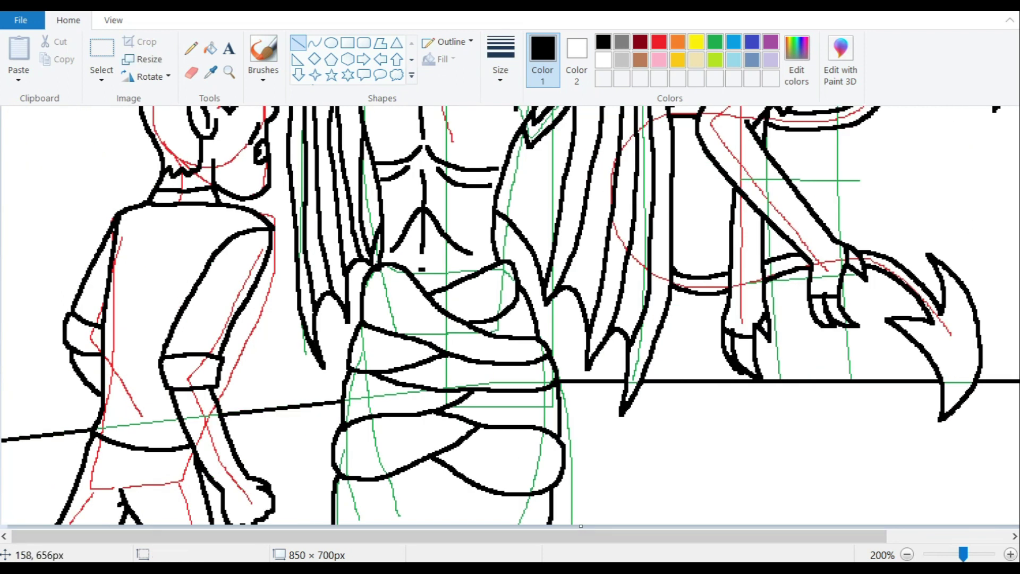
Step: Trace the pillar's two vertical edges behind the statue and wing with straight black lines
{"action": "scroll", "coordinate": [510, 318], "scroll_direction": "up", "scroll_amount": 1}
{"action": "scroll", "coordinate": [510, 317], "scroll_direction": "up", "scroll_amount": 5}
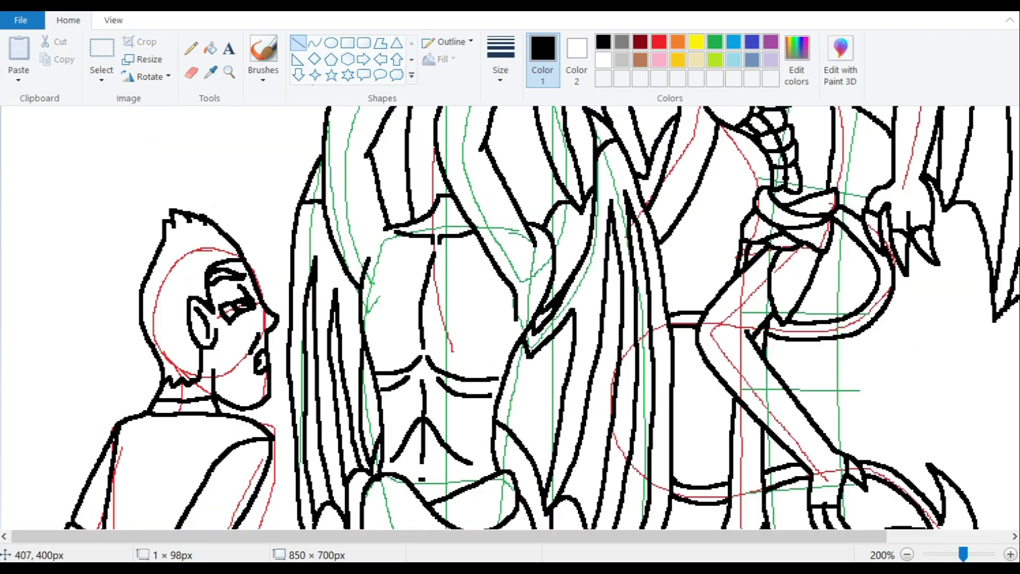
{"action": "scroll", "coordinate": [510, 317], "scroll_direction": "up", "scroll_amount": 4}
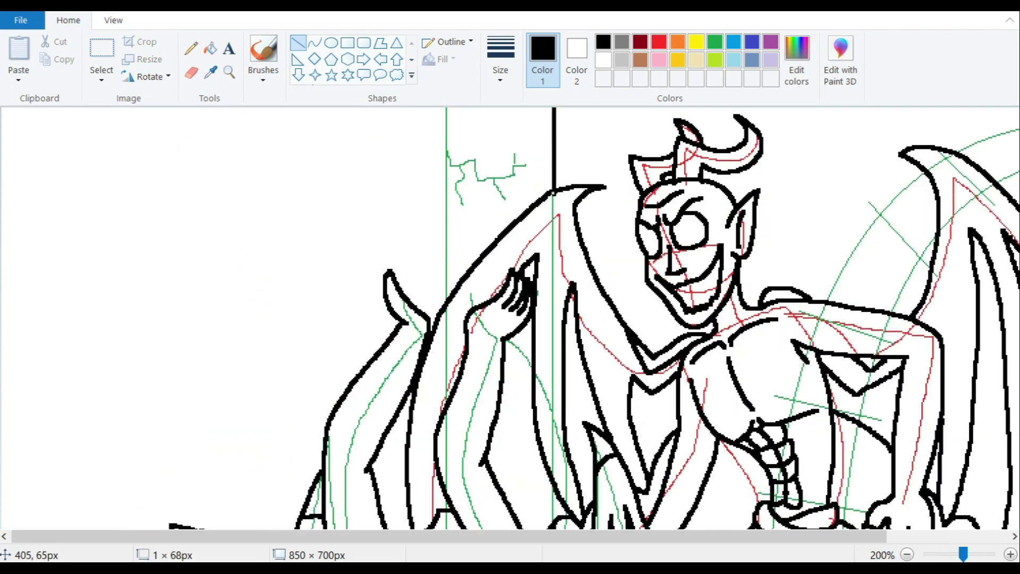
{"action": "scroll", "coordinate": [510, 317], "scroll_direction": "down", "scroll_amount": 4}
{"action": "left_click_drag", "start_coordinate": [446, 111], "coordinate": [446, 304]}
{"action": "scroll", "coordinate": [510, 317], "scroll_direction": "up", "scroll_amount": 4}
{"action": "scroll", "coordinate": [510, 317], "scroll_direction": "down", "scroll_amount": 3}
{"action": "scroll", "coordinate": [510, 317], "scroll_direction": "up", "scroll_amount": 3}
Step: Ink the segmented stone ring behind the demon and the crack on the pillar freehand in black
{"action": "left_click", "coordinate": [191, 48]}
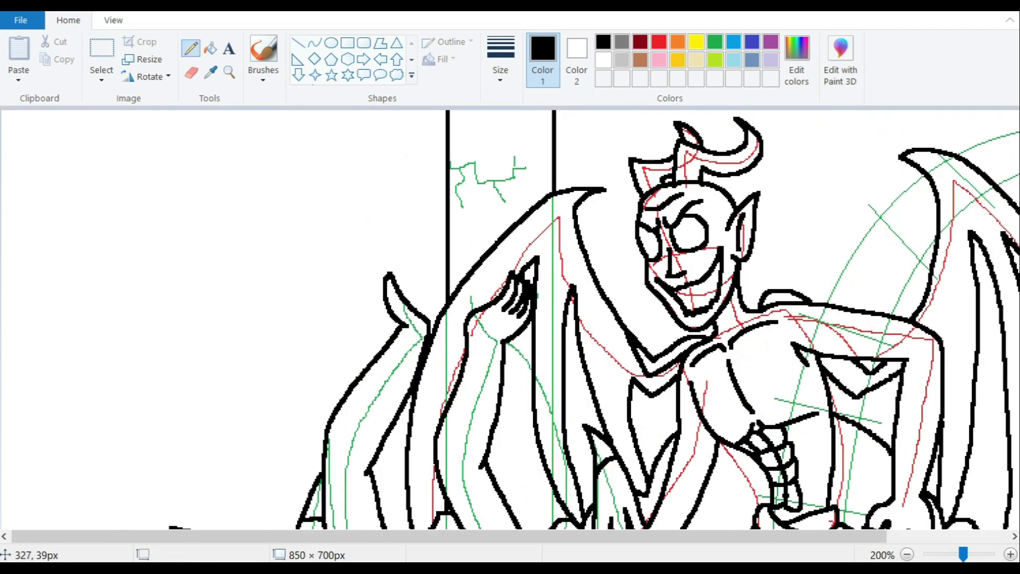
{"action": "scroll", "coordinate": [510, 317], "scroll_direction": "down", "scroll_amount": 8}
{"action": "scroll", "coordinate": [510, 317], "scroll_direction": "right", "scroll_amount": 3}
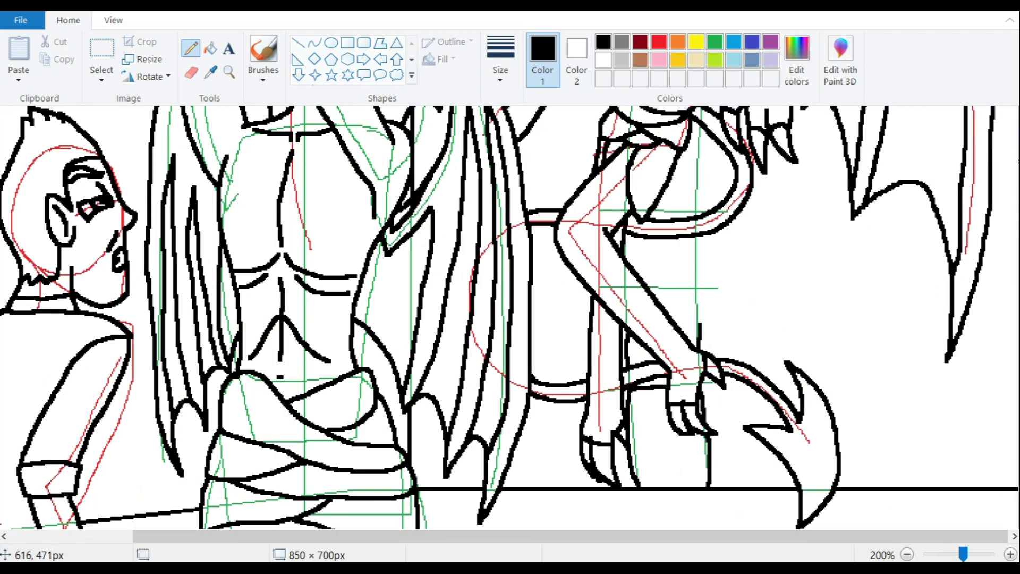
{"action": "scroll", "coordinate": [510, 317], "scroll_direction": "up", "scroll_amount": 2}
{"action": "scroll", "coordinate": [510, 317], "scroll_direction": "up", "scroll_amount": 2}
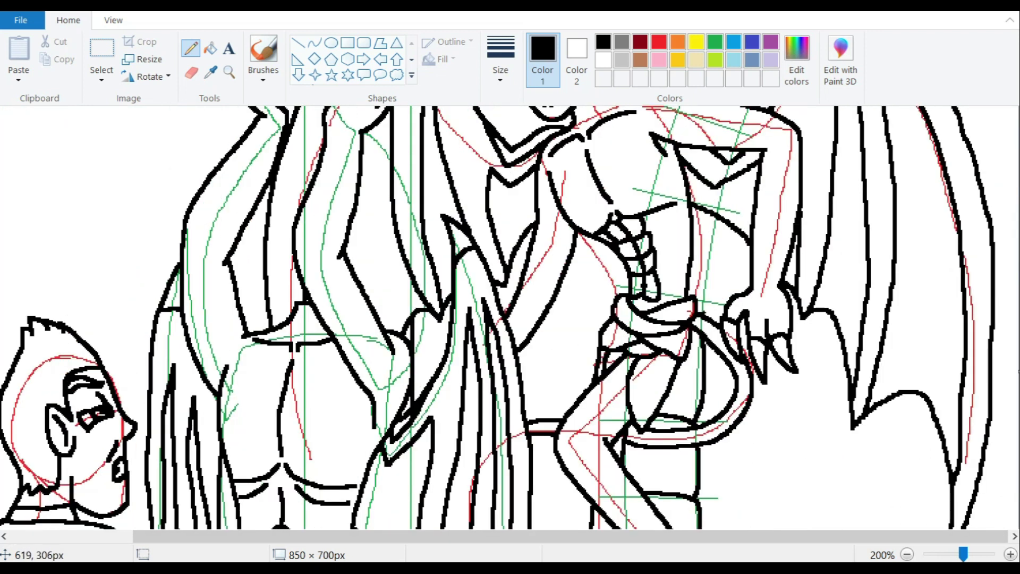
{"action": "scroll", "coordinate": [510, 317], "scroll_direction": "up", "scroll_amount": 4}
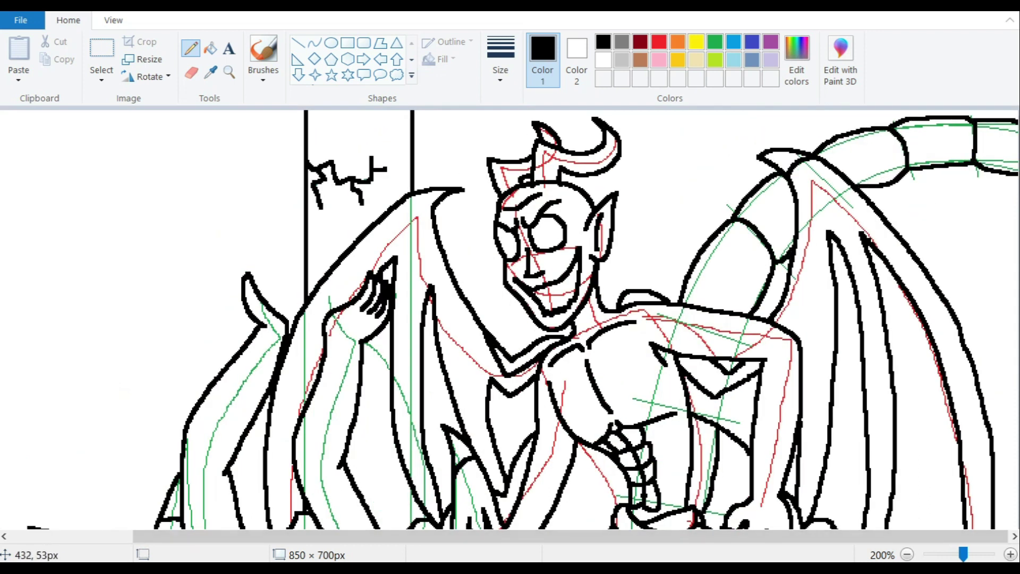
Step: Erase only the remaining red sketch lines across the whole drawing, leaving the black line art
{"action": "scroll", "coordinate": [510, 319], "scroll_direction": "down", "scroll_amount": 8}
{"action": "scroll", "coordinate": [509, 319], "scroll_direction": "down", "scroll_amount": 1}
{"action": "left_click", "coordinate": [659, 41]}
{"action": "left_click", "coordinate": [191, 72]}
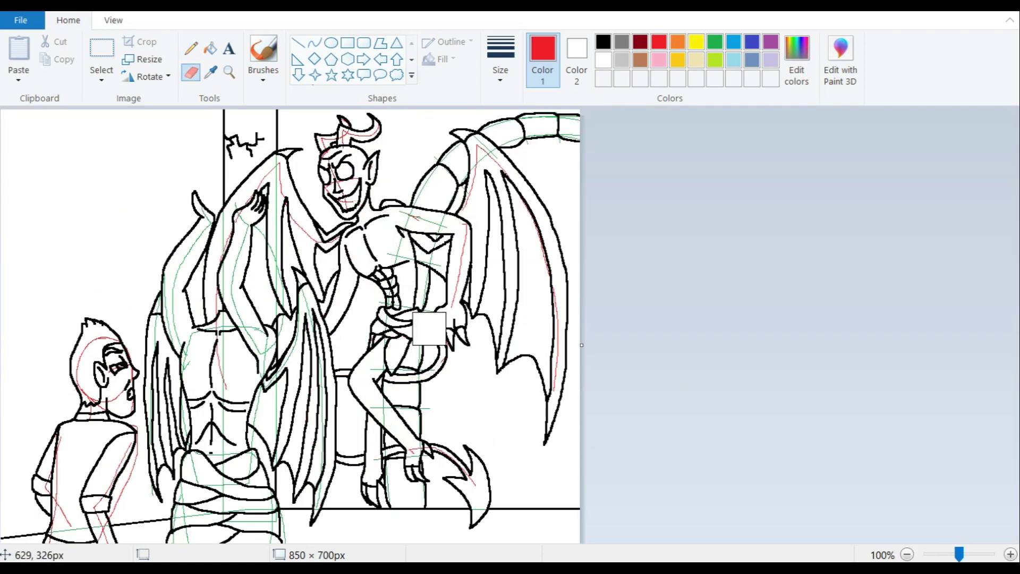
{"action": "mouse_move", "coordinate": [429, 328]}
{"action": "left_mouse_down"}
{"action": "mouse_move", "coordinate": [399, 304]}
{"action": "mouse_move", "coordinate": [262, 368]}
{"action": "mouse_move", "coordinate": [123, 158]}
{"action": "left_mouse_up"}
{"action": "scroll", "coordinate": [122, 158], "scroll_direction": "down", "scroll_amount": 1}
{"action": "left_click_drag", "start_coordinate": [95, 278], "coordinate": [143, 250]}
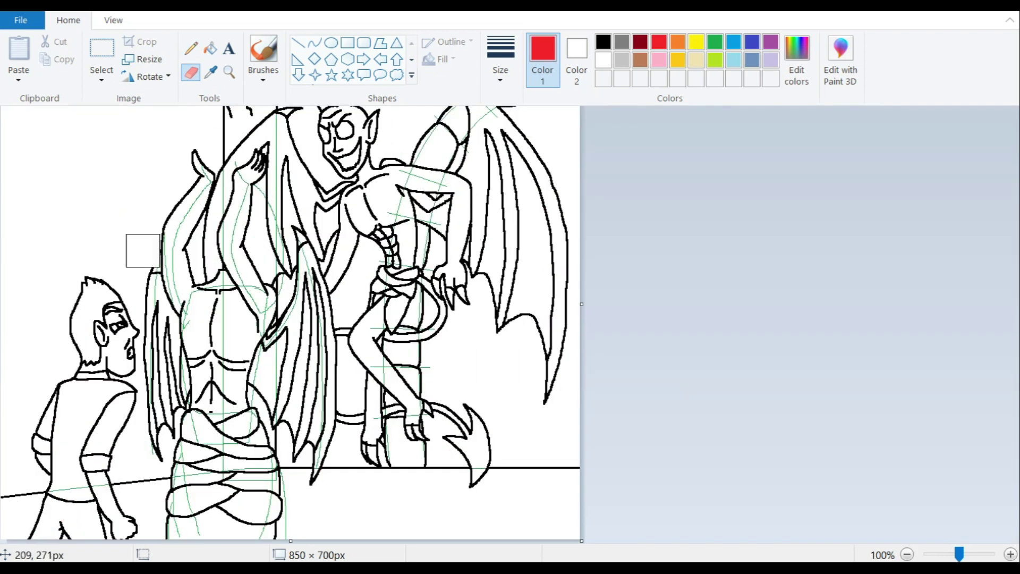
Step: Erase only the remaining green sketch lines over the statue, pillar and stone ring
{"action": "left_click", "coordinate": [715, 41]}
{"action": "mouse_move", "coordinate": [162, 301]}
{"action": "left_mouse_down"}
{"action": "mouse_move", "coordinate": [384, 439]}
{"action": "mouse_move", "coordinate": [290, 381]}
{"action": "mouse_move", "coordinate": [425, 180]}
{"action": "left_mouse_up"}
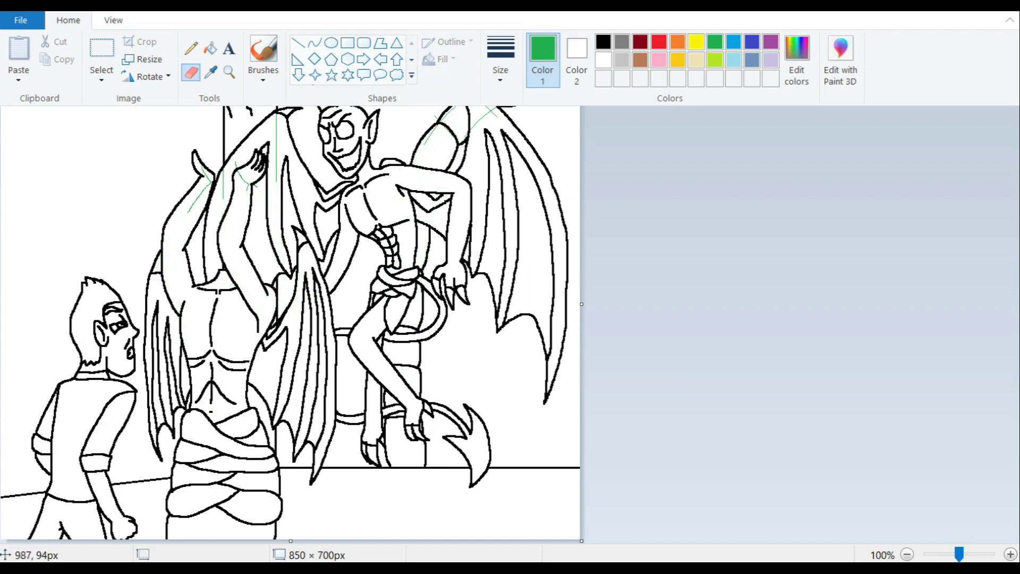
{"action": "scroll", "coordinate": [141, 223], "scroll_direction": "up", "scroll_amount": 1}
{"action": "scroll", "coordinate": [466, 337], "scroll_direction": "down", "scroll_amount": 1}
Step: Fill the demon's eyes, mouth and the wing membranes beside the statue's raised arm with a custom dark gray
{"action": "left_click", "coordinate": [1010, 554]}
{"action": "left_click", "coordinate": [211, 48]}
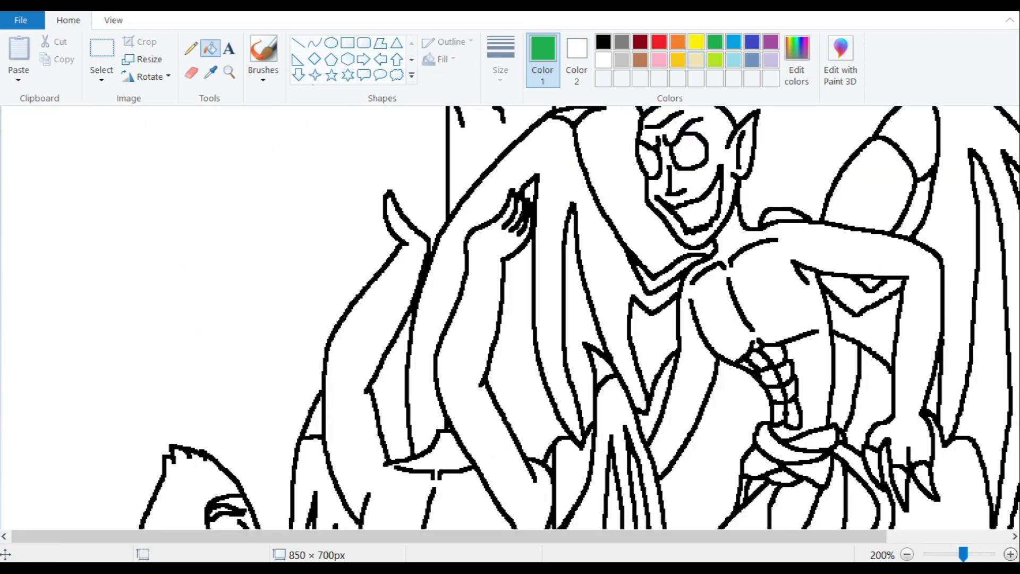
{"action": "left_click", "coordinate": [796, 59]}
{"action": "left_click", "coordinate": [610, 397]}
{"action": "left_click", "coordinate": [345, 396]}
{"action": "scroll", "coordinate": [510, 319], "scroll_direction": "up", "scroll_amount": 1}
{"action": "left_click", "coordinate": [687, 177]}
{"action": "scroll", "coordinate": [510, 318], "scroll_direction": "down", "scroll_amount": 1}
{"action": "left_click", "coordinate": [526, 318]}
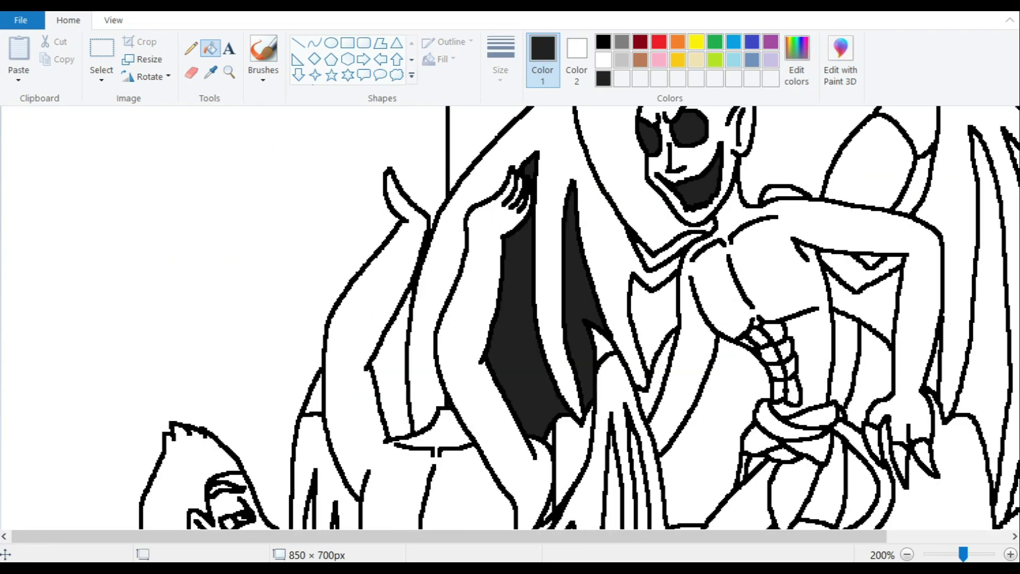
Step: Fill the membranes behind the demon's shoulder and arm and on its other wing with the same dark gray
{"action": "left_click", "coordinate": [653, 319]}
{"action": "left_click", "coordinate": [781, 195]}
{"action": "left_click", "coordinate": [870, 261]}
{"action": "left_click", "coordinate": [861, 308]}
{"action": "scroll", "coordinate": [510, 318], "scroll_direction": "up", "scroll_amount": 1}
{"action": "scroll", "coordinate": [510, 319], "scroll_direction": "down", "scroll_amount": 1}
{"action": "left_click", "coordinate": [989, 319]}
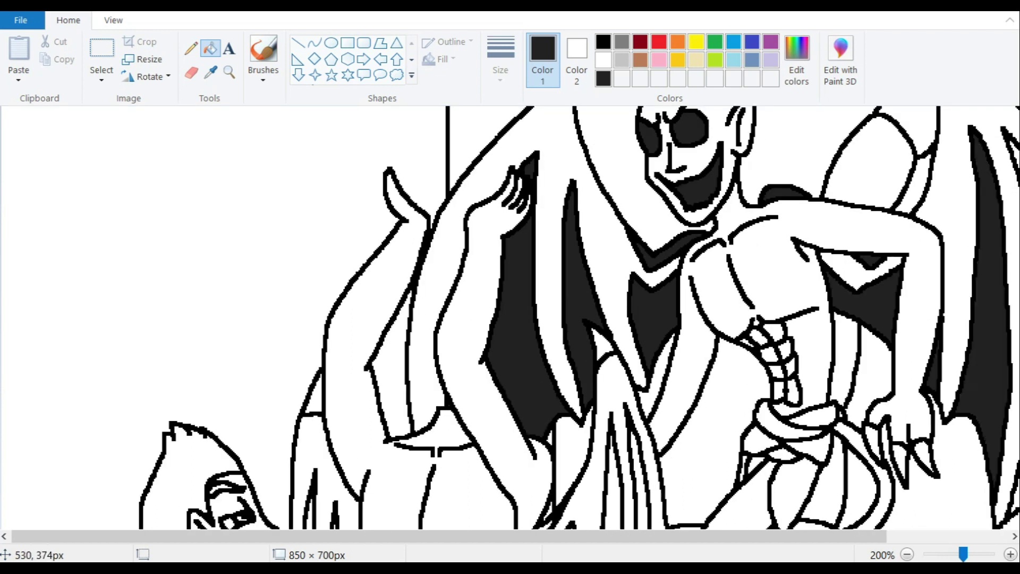
Step: Fill a claw on the demon's foot dark gray and switch to the pencil with black
{"action": "scroll", "coordinate": [685, 420], "scroll_direction": "down", "scroll_amount": 3}
{"action": "scroll", "coordinate": [685, 419], "scroll_direction": "right", "scroll_amount": 2}
{"action": "left_click", "coordinate": [686, 420]}
{"action": "left_click", "coordinate": [603, 41]}
{"action": "left_click", "coordinate": [190, 48]}
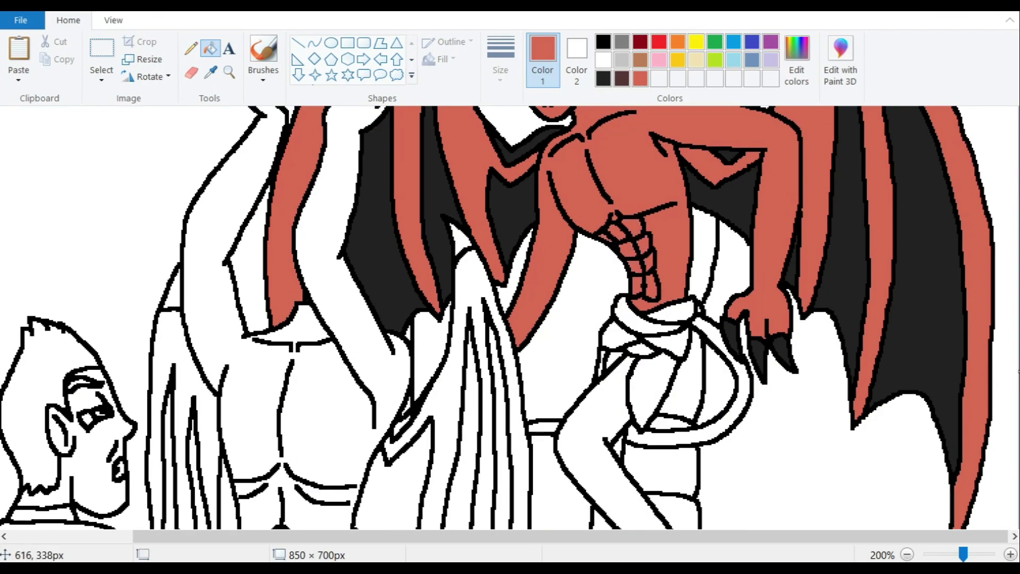
Step: Define a darker red drawing color with RGB 186, 67, 50 for the demon
{"action": "scroll", "coordinate": [570, 317], "scroll_direction": "down", "scroll_amount": 2}
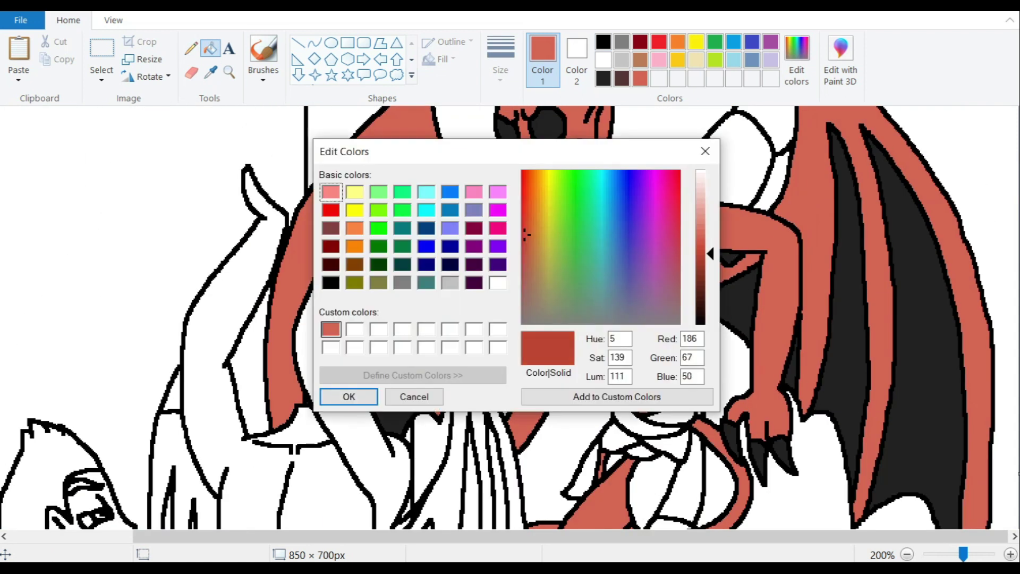
{"action": "key", "text": "Return"}
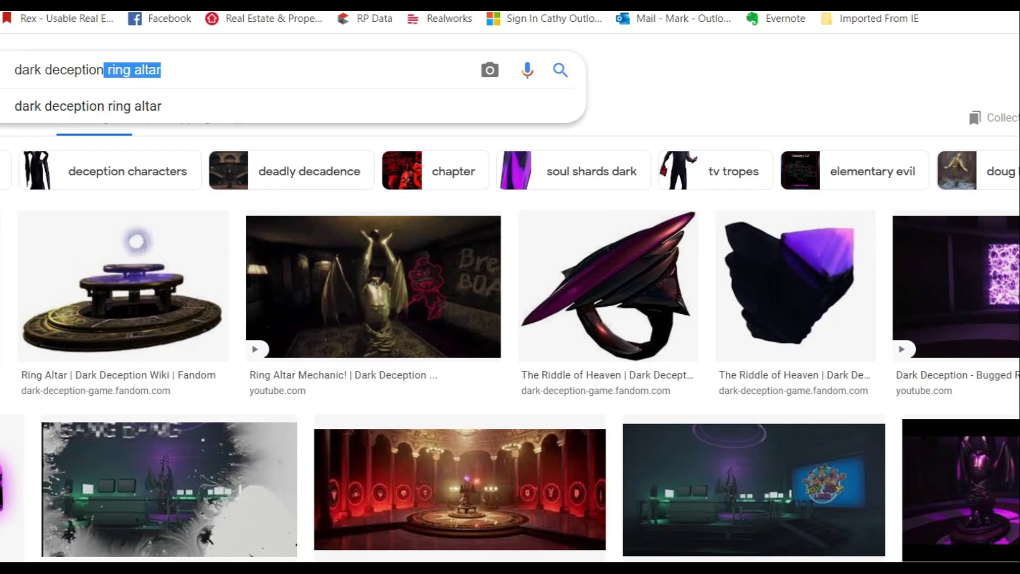
Step: In the browser, search images for "dark deception portal" and skim the results
{"action": "type", "text": "portal"}
{"action": "key", "text": "Return"}
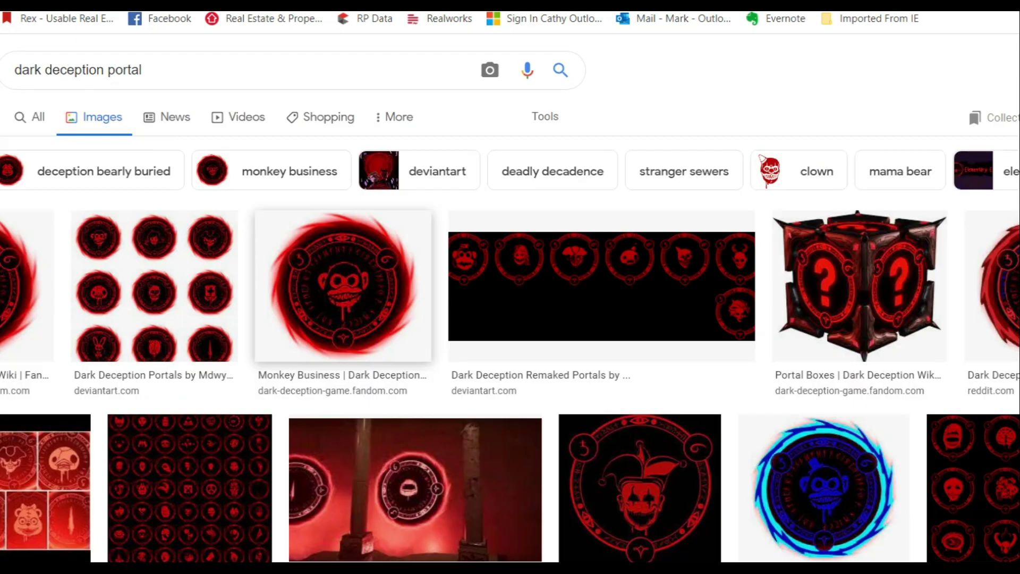
{"action": "scroll", "coordinate": [510, 319], "scroll_direction": "down", "scroll_amount": 5}
{"action": "scroll", "coordinate": [510, 318], "scroll_direction": "up", "scroll_amount": 5}
Step: Refine the image search to "dark deception portal interior" and look through the results
{"action": "left_click", "coordinate": [145, 70]}
{"action": "type", "text": "interior"}
{"action": "key", "text": "Return"}
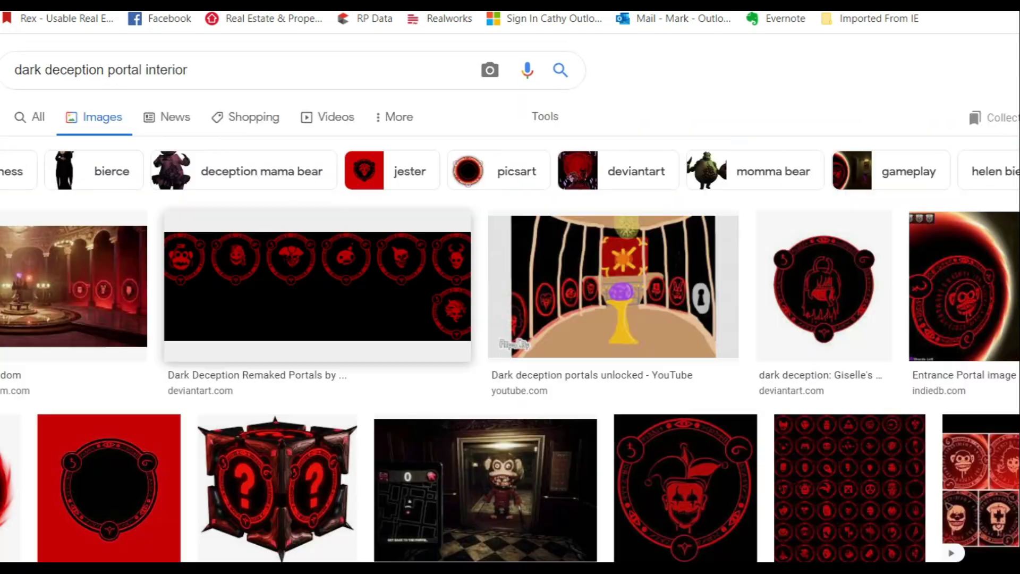
{"action": "scroll", "coordinate": [510, 319], "scroll_direction": "down", "scroll_amount": 5}
{"action": "scroll", "coordinate": [510, 318], "scroll_direction": "up", "scroll_amount": 5}
Step: Return to the "dark deception portal" results and browse the Dark Deception Wiki's portal articles
{"action": "key", "text": "alt+Left"}
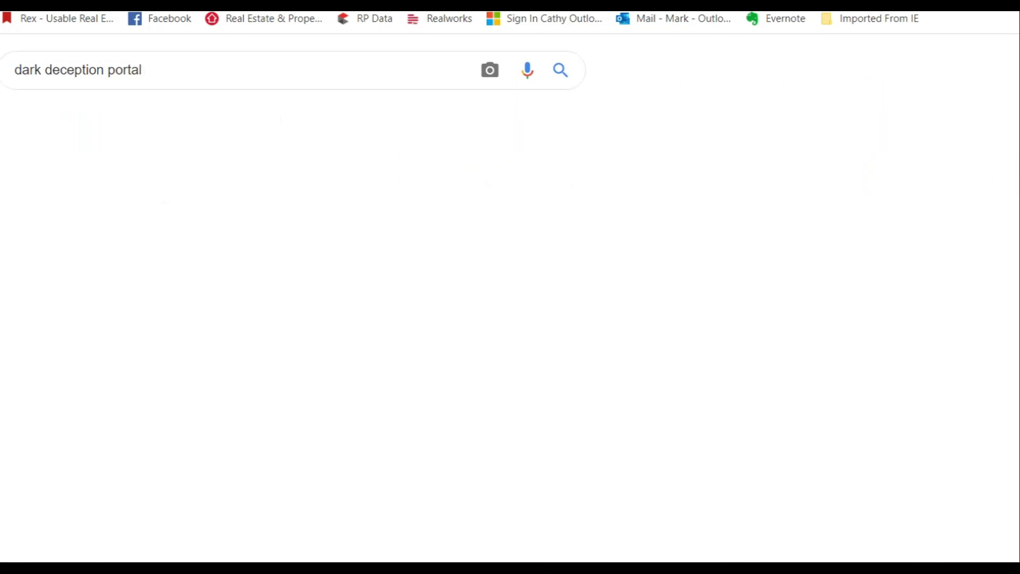
{"action": "key", "text": "alt+Left"}
{"action": "left_click", "coordinate": [162, 314]}
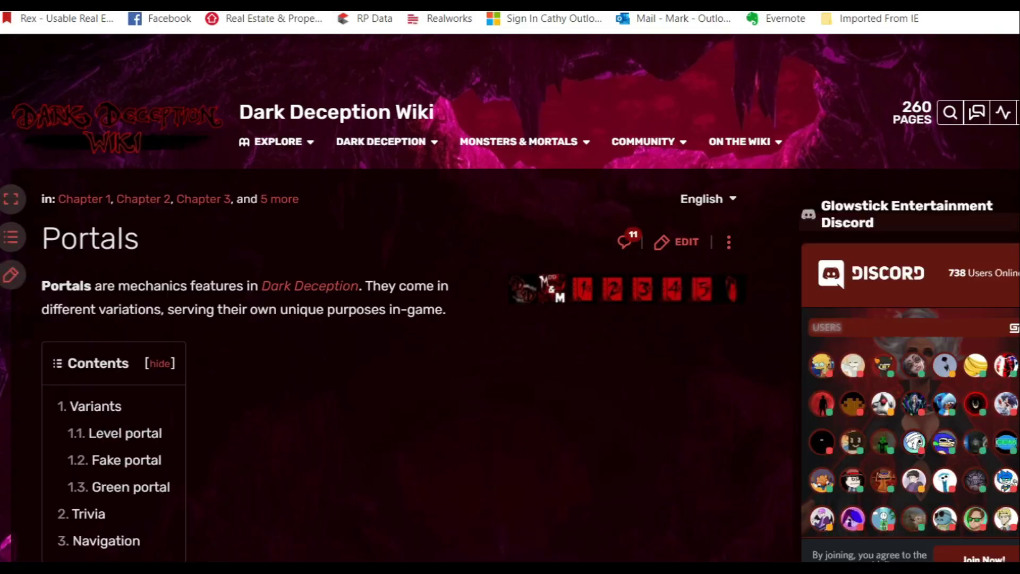
{"action": "scroll", "coordinate": [510, 319], "scroll_direction": "down", "scroll_amount": 10}
{"action": "key", "text": "alt+Left"}
{"action": "left_click", "coordinate": [160, 431]}
{"action": "key", "text": "alt+Left"}
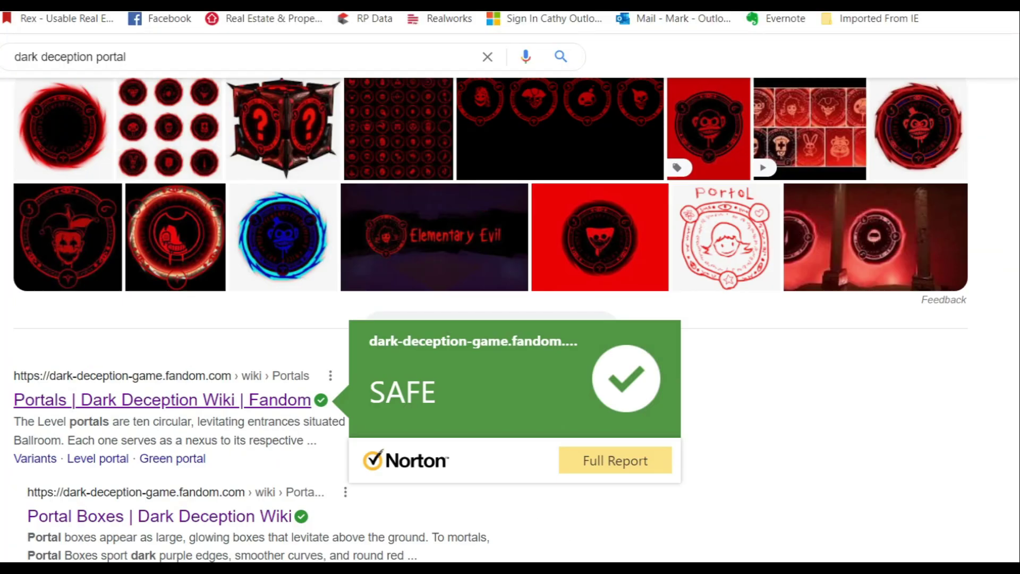
Step: Reopen the Portals wiki article, follow it to the Bierce's Ballroom page and examine that page's images
{"action": "left_click", "coordinate": [162, 399]}
{"action": "scroll", "coordinate": [510, 319], "scroll_direction": "down", "scroll_amount": 5}
{"action": "left_click", "coordinate": [518, 279]}
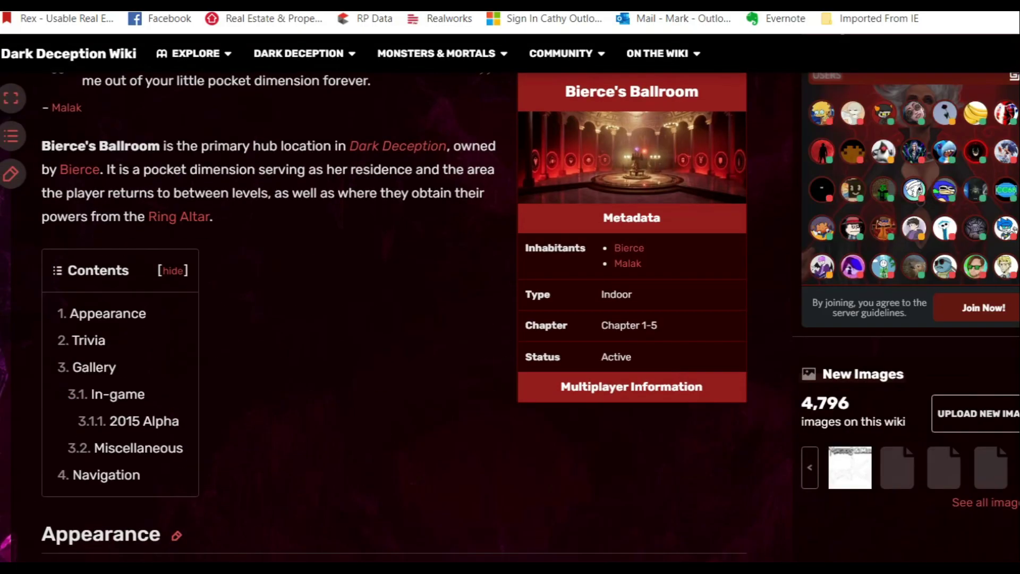
{"action": "scroll", "coordinate": [509, 318], "scroll_direction": "down", "scroll_amount": 3}
{"action": "scroll", "coordinate": [510, 319], "scroll_direction": "down", "scroll_amount": 15}
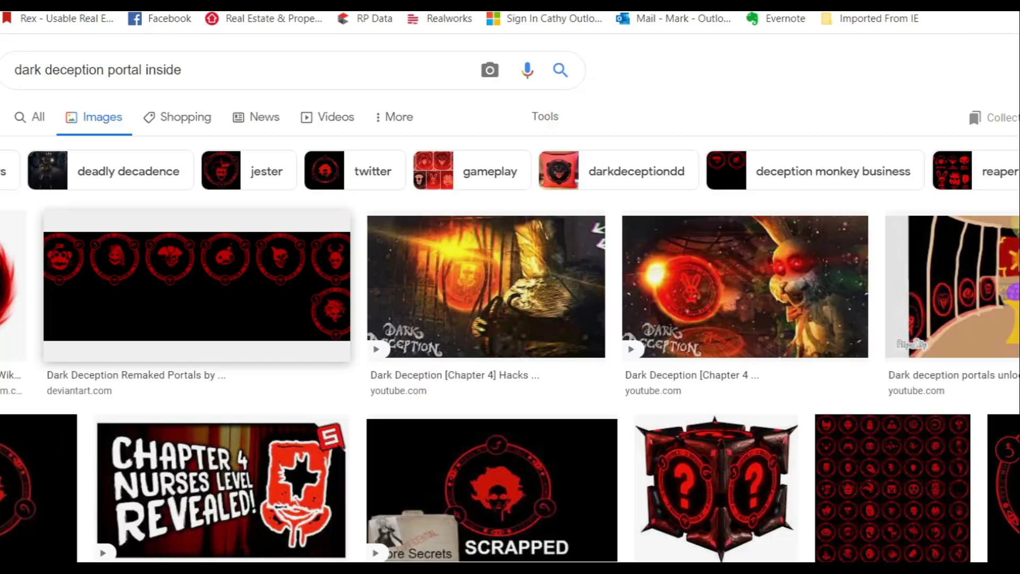
Step: Examine the "dark deception portal inside" images and bring up the options for the Chapter 3 portals preview image
{"action": "scroll", "coordinate": [510, 319], "scroll_direction": "down", "scroll_amount": 6}
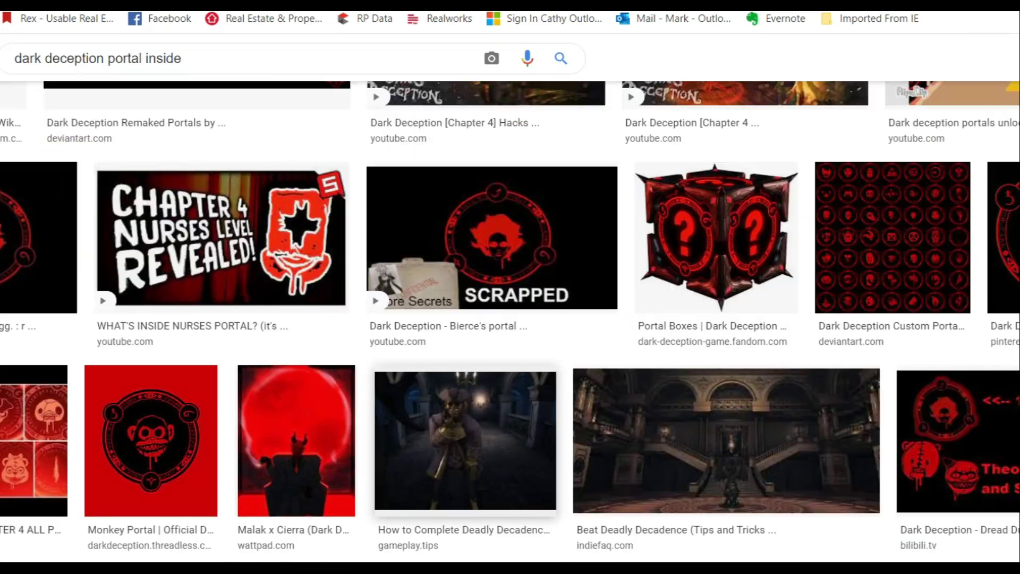
{"action": "scroll", "coordinate": [510, 319], "scroll_direction": "up", "scroll_amount": 6}
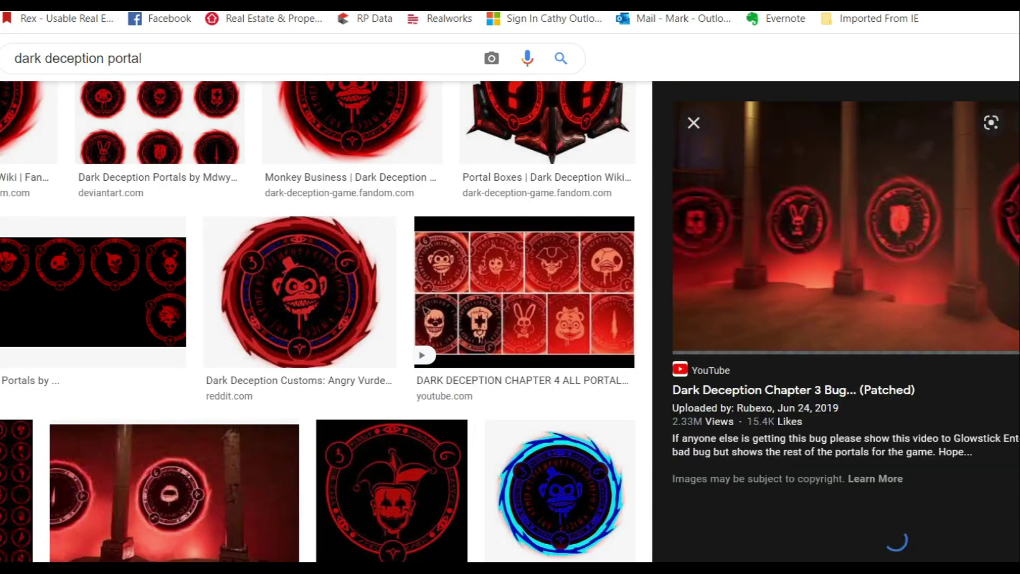
{"action": "right_click", "coordinate": [796, 179]}
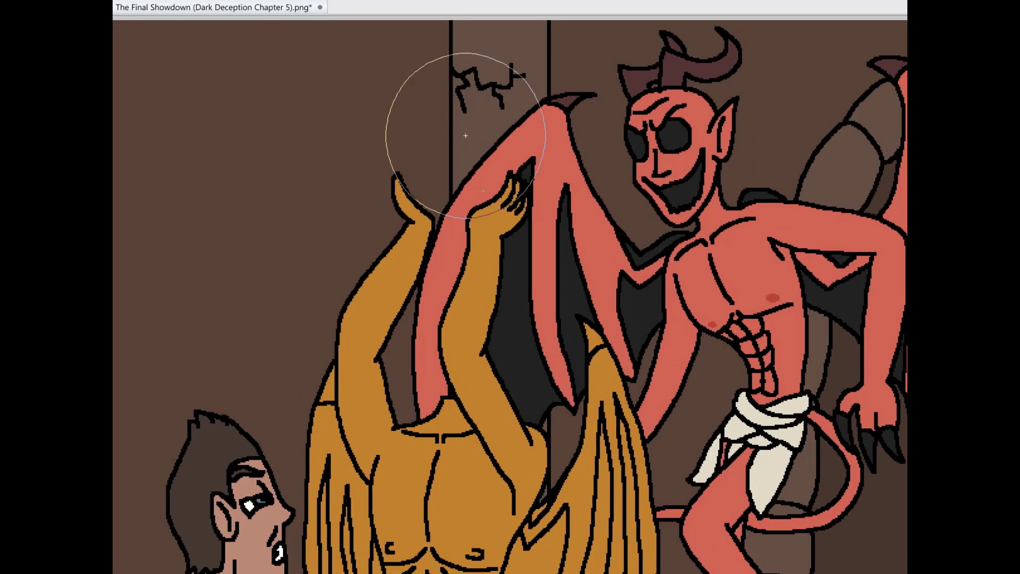
Step: In Clip Studio Paint, create a pale pink circular orb between the statue's hands and color it purple around irregular pale spots
{"action": "left_click", "coordinate": [459, 140]}
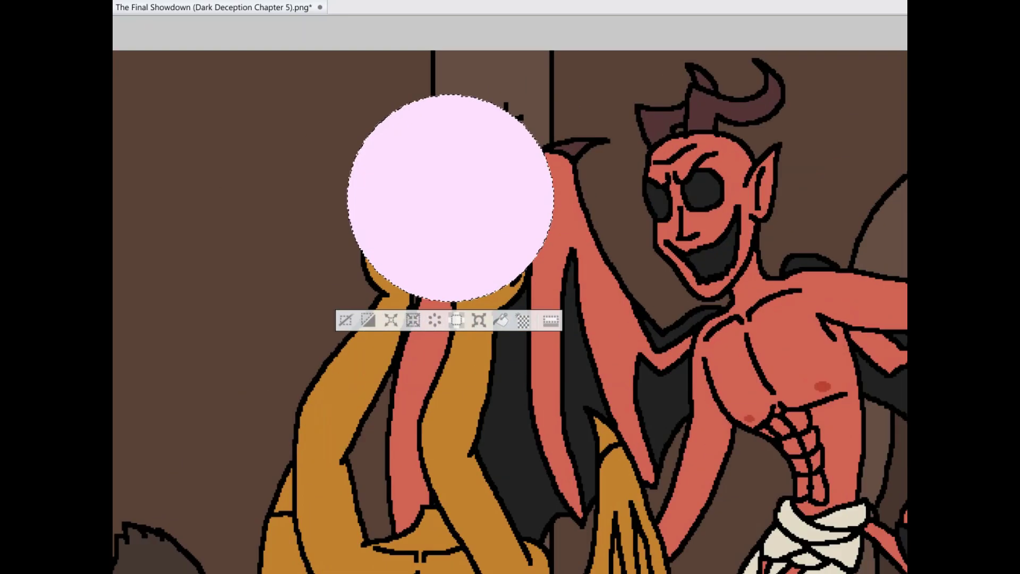
{"action": "left_click_drag", "start_coordinate": [396, 112], "coordinate": [377, 170]}
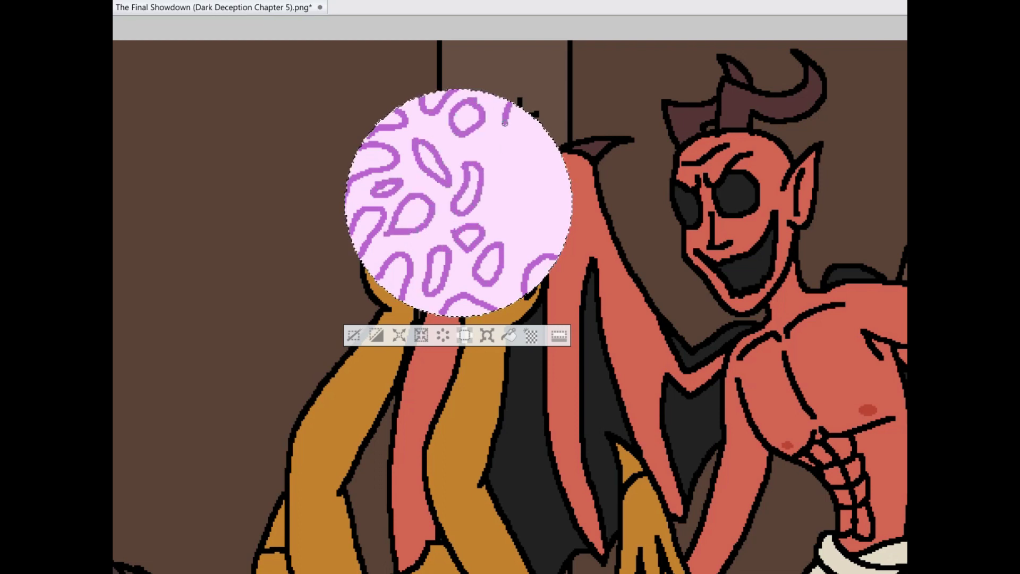
{"action": "left_click", "coordinate": [443, 139]}
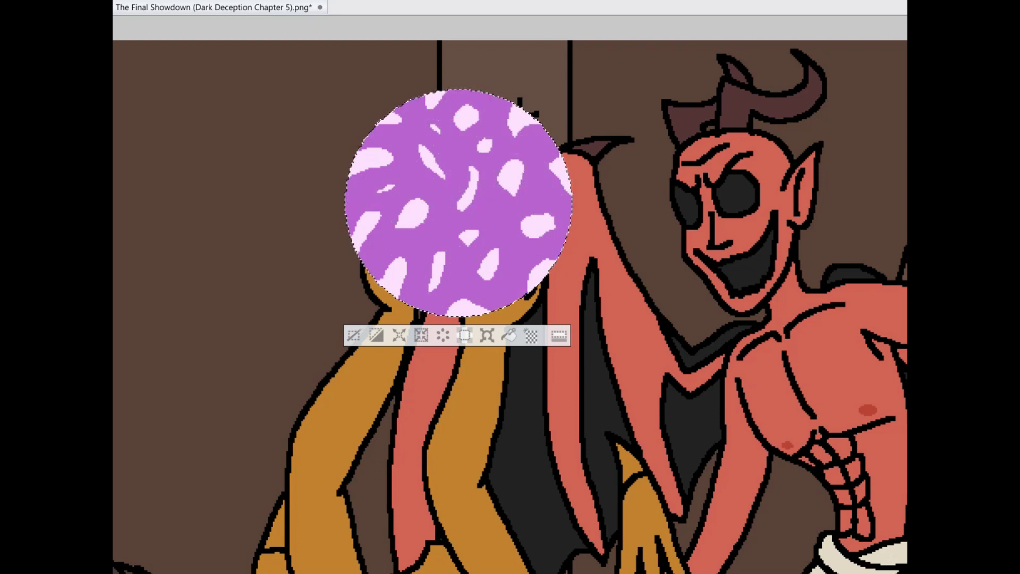
Step: Apply a Gaussian blur to the orb's pattern, clear the selection and soften the orb's outer edge
{"action": "left_click", "coordinate": [170, 0]}
{"action": "key", "text": "Escape"}
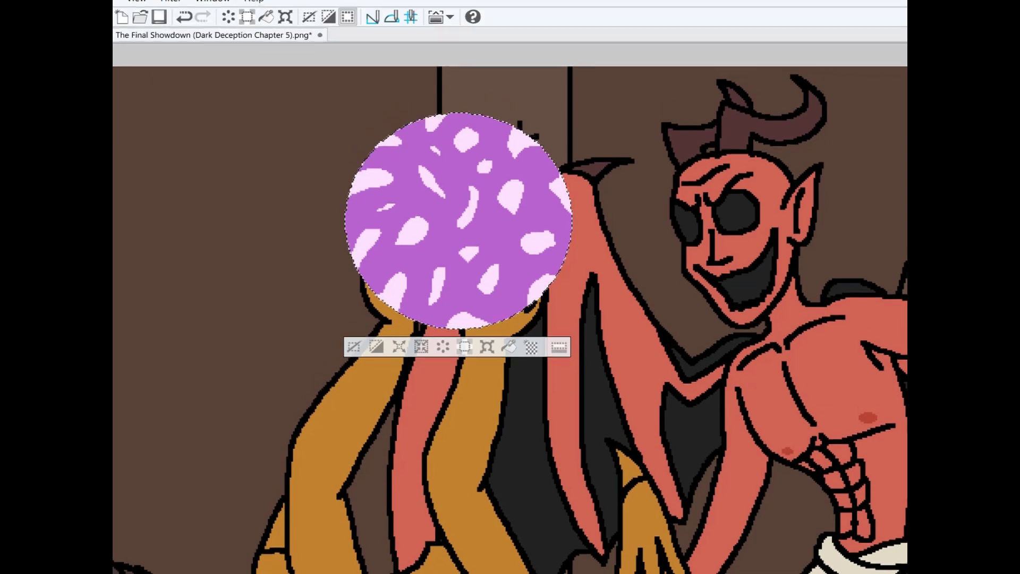
{"action": "left_click", "coordinate": [170, 1]}
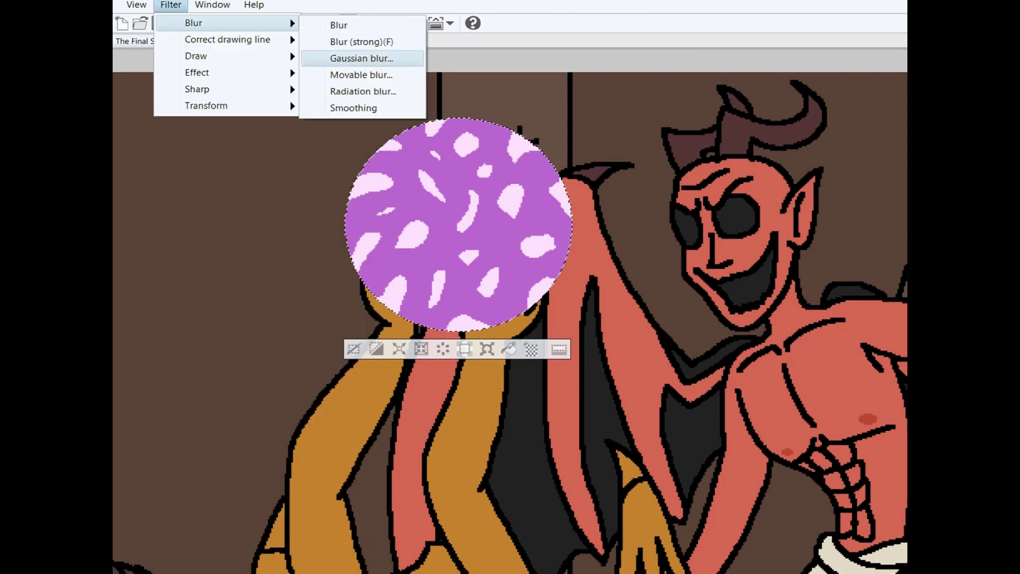
{"action": "left_click", "coordinate": [357, 55]}
{"action": "left_click_drag", "start_coordinate": [372, 287], "coordinate": [346, 288]}
{"action": "left_click", "coordinate": [674, 266]}
{"action": "key", "text": "ctrl+d"}
{"action": "scroll", "coordinate": [510, 298], "scroll_direction": "down", "scroll_amount": 3}
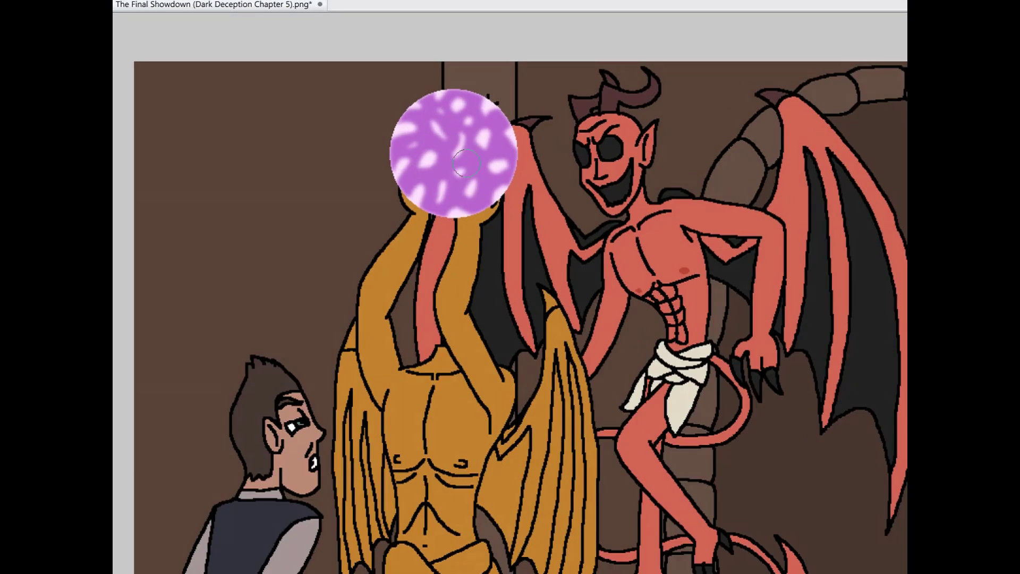
{"action": "scroll", "coordinate": [510, 298], "scroll_direction": "up", "scroll_amount": 3}
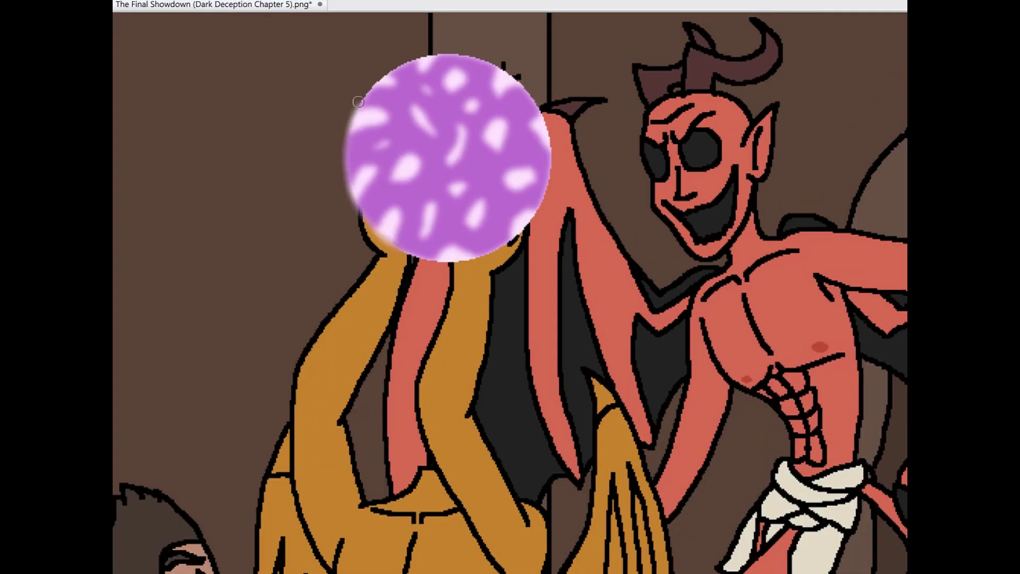
{"action": "scroll", "coordinate": [504, 187], "scroll_direction": "down", "scroll_amount": 1}
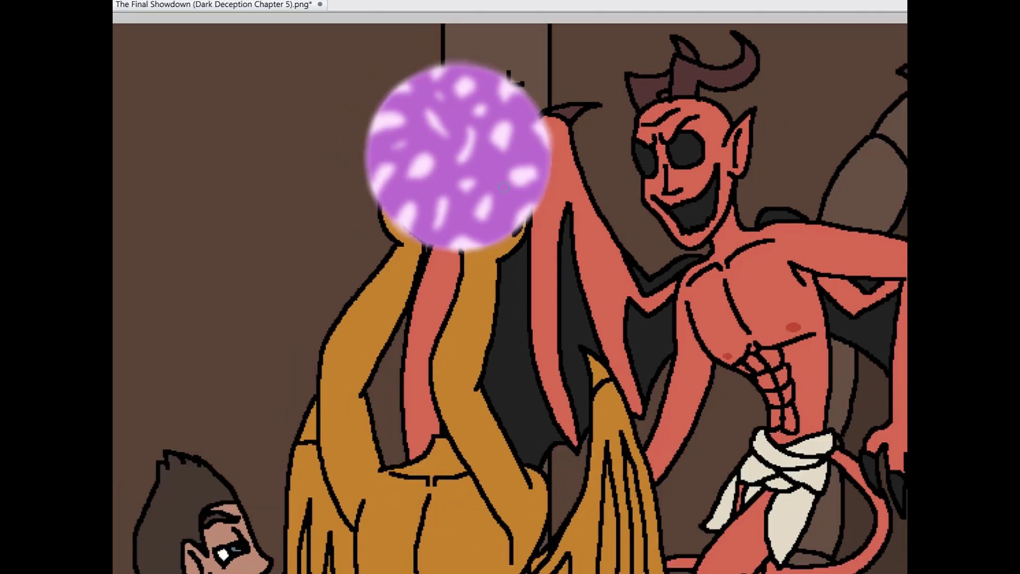
Step: Make the orb semi-transparent and erase it where it covers the golden skin of the statue's nearer hand
{"action": "scroll", "coordinate": [504, 228], "scroll_direction": "up", "scroll_amount": 3}
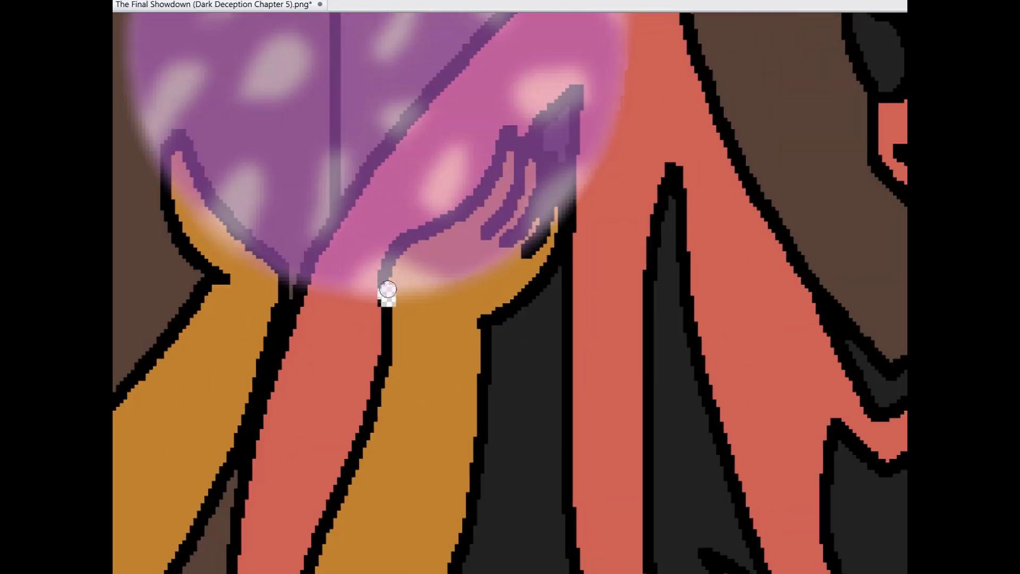
{"action": "scroll", "coordinate": [388, 288], "scroll_direction": "up", "scroll_amount": 1}
{"action": "left_click", "coordinate": [387, 299]}
{"action": "scroll", "coordinate": [520, 382], "scroll_direction": "down", "scroll_amount": 4}
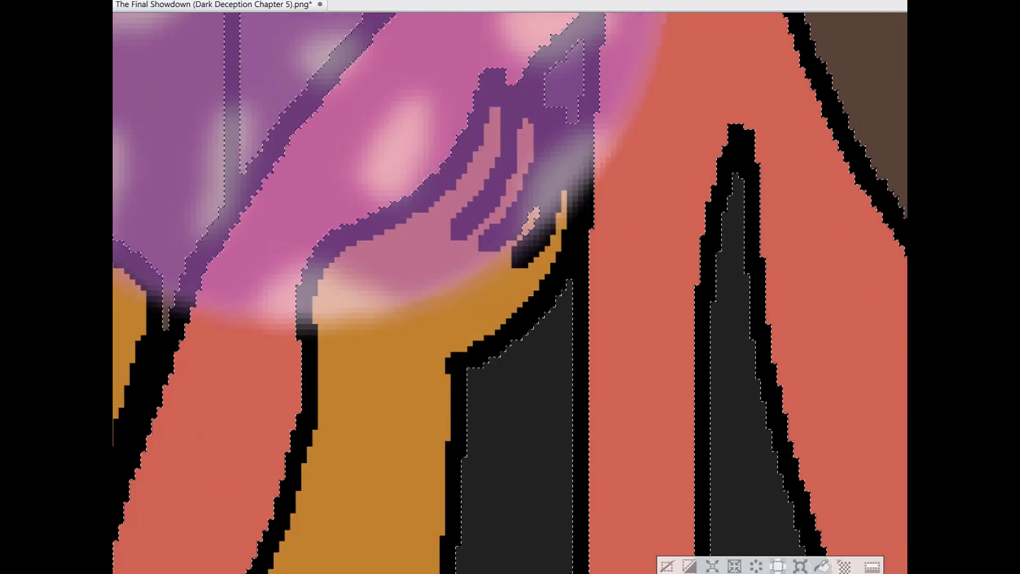
{"action": "scroll", "coordinate": [520, 382], "scroll_direction": "up", "scroll_amount": 2}
{"action": "scroll", "coordinate": [521, 383], "scroll_direction": "up", "scroll_amount": 1}
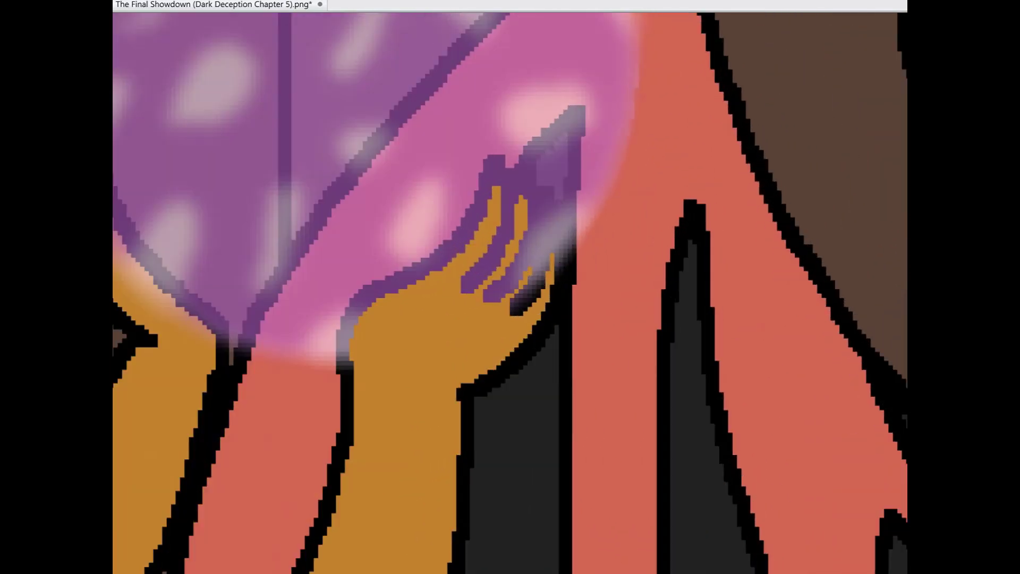
{"action": "scroll", "coordinate": [505, 197], "scroll_direction": "down", "scroll_amount": 2}
{"action": "scroll", "coordinate": [251, 175], "scroll_direction": "up", "scroll_amount": 1}
Step: Select the black line art and erase the orb over the outlines of the statue's nearer hand and fingers
{"action": "scroll", "coordinate": [524, 137], "scroll_direction": "down", "scroll_amount": 1}
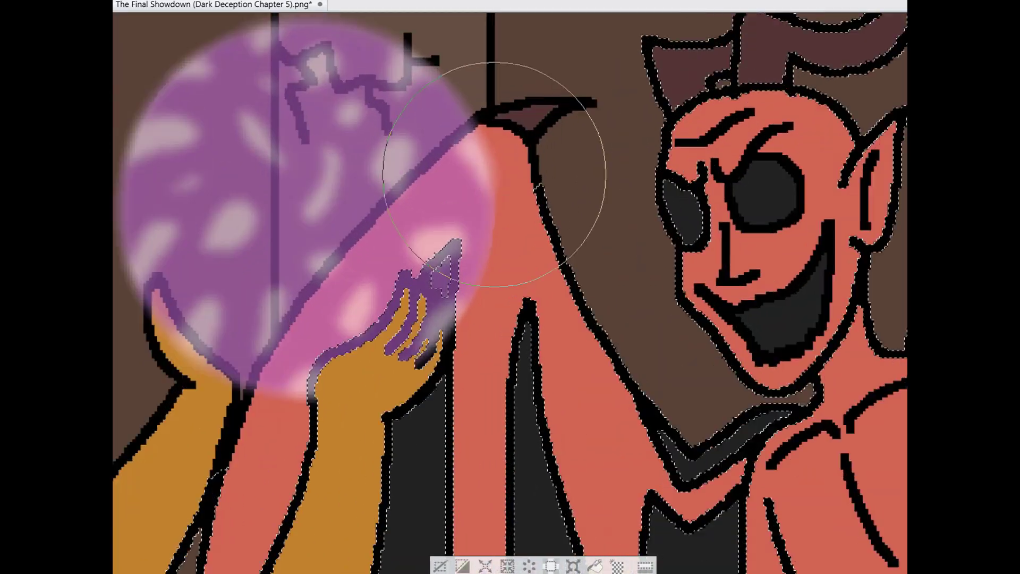
{"action": "scroll", "coordinate": [604, 341], "scroll_direction": "up", "scroll_amount": 1}
{"action": "scroll", "coordinate": [615, 308], "scroll_direction": "down", "scroll_amount": 1}
{"action": "scroll", "coordinate": [320, 366], "scroll_direction": "up", "scroll_amount": 1}
{"action": "scroll", "coordinate": [455, 535], "scroll_direction": "down", "scroll_amount": 3}
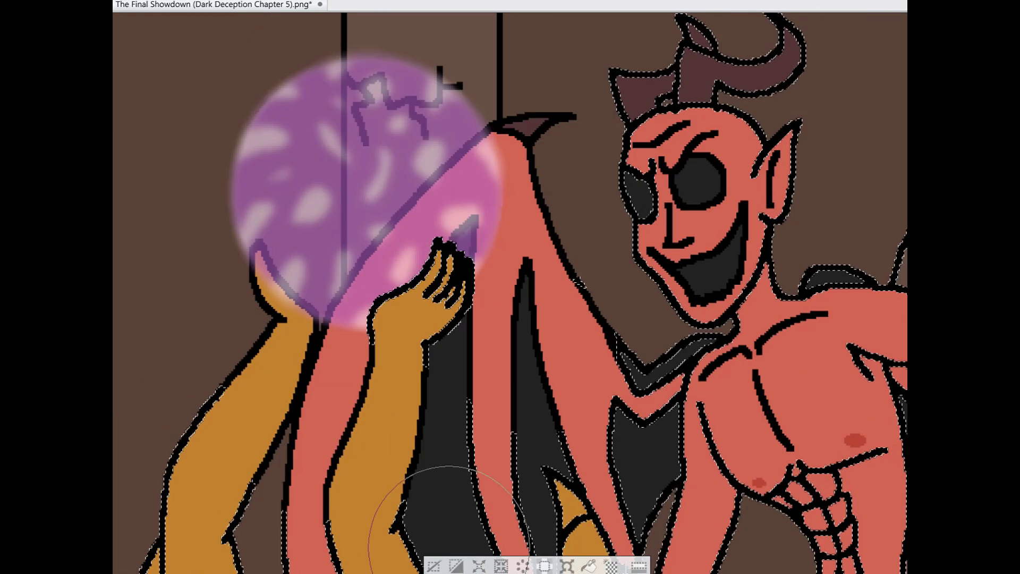
Step: Select the brown wall areas and airbrush soft black shading along the lower wall behind the man and statue
{"action": "scroll", "coordinate": [584, 425], "scroll_direction": "up", "scroll_amount": 3}
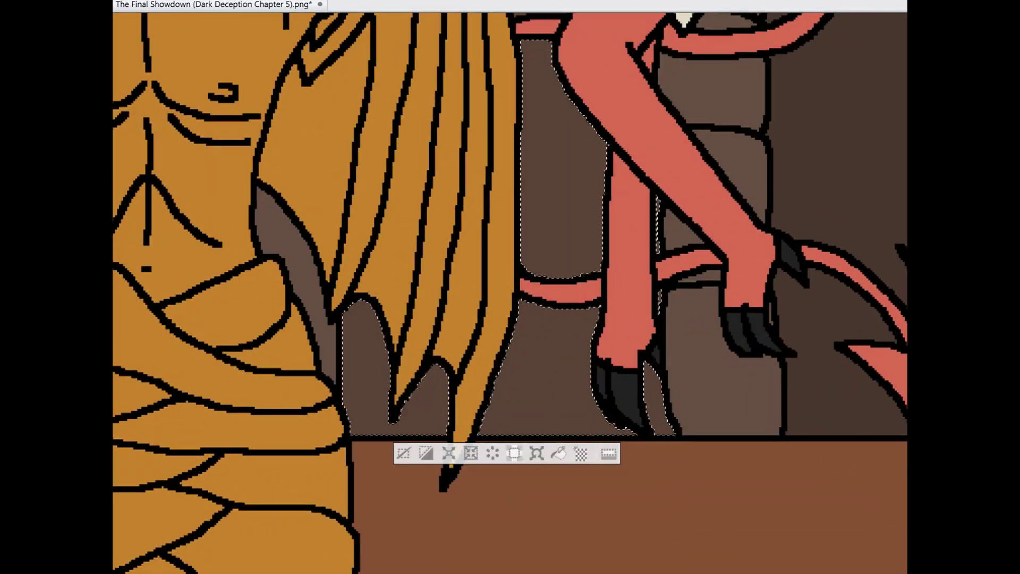
{"action": "scroll", "coordinate": [510, 287], "scroll_direction": "down", "scroll_amount": 3}
{"action": "scroll", "coordinate": [510, 286], "scroll_direction": "up", "scroll_amount": 1}
{"action": "scroll", "coordinate": [510, 287], "scroll_direction": "up", "scroll_amount": 1}
{"action": "scroll", "coordinate": [510, 287], "scroll_direction": "down", "scroll_amount": 1}
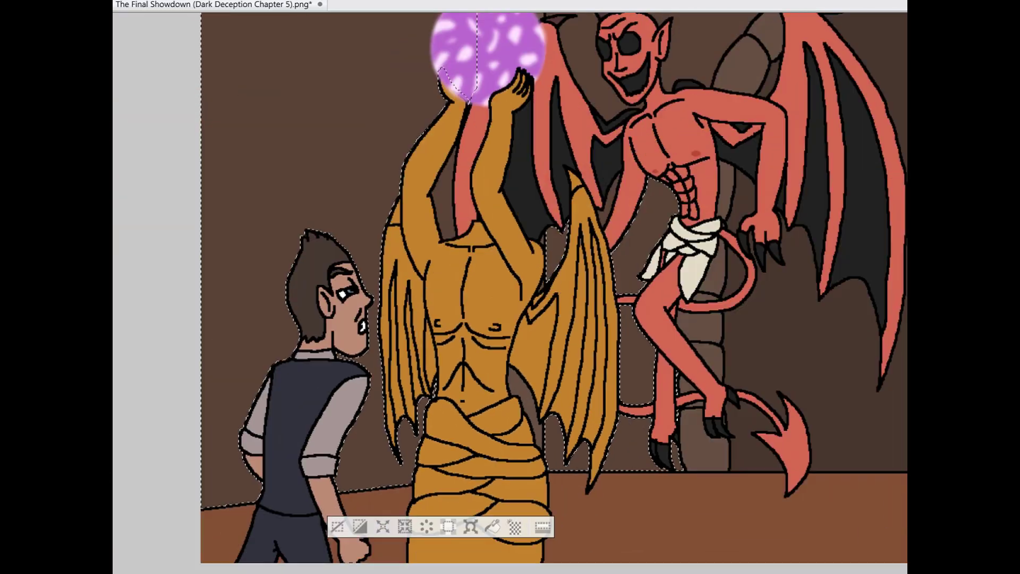
{"action": "scroll", "coordinate": [510, 287], "scroll_direction": "up", "scroll_amount": 1}
{"action": "left_click", "coordinate": [353, 370]}
{"action": "left_click_drag", "start_coordinate": [250, 383], "coordinate": [396, 431]}
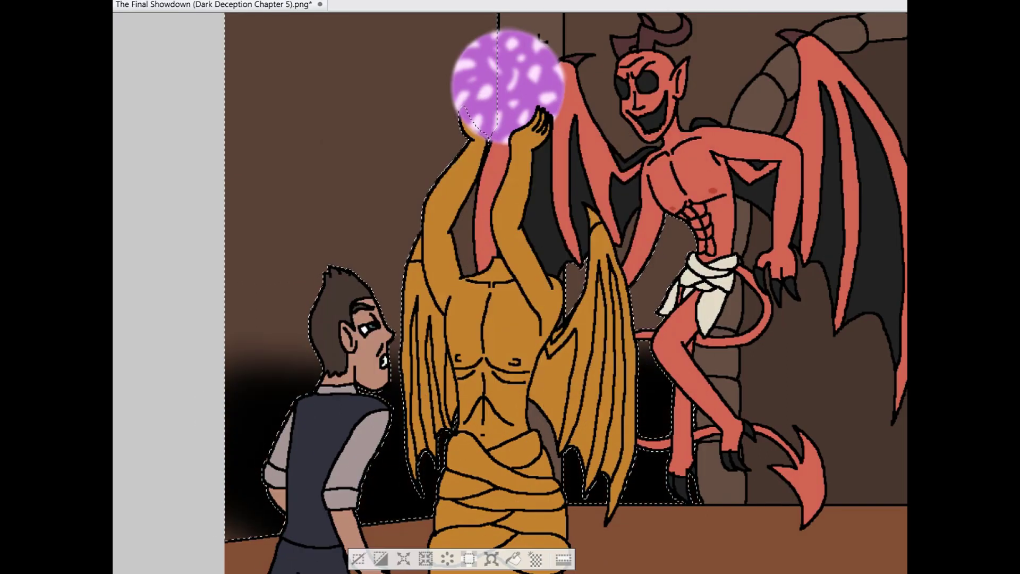
Step: Airbrush black shading over the lower pillar area showing between the statue's torso and wing
{"action": "scroll", "coordinate": [602, 442], "scroll_direction": "up", "scroll_amount": 2}
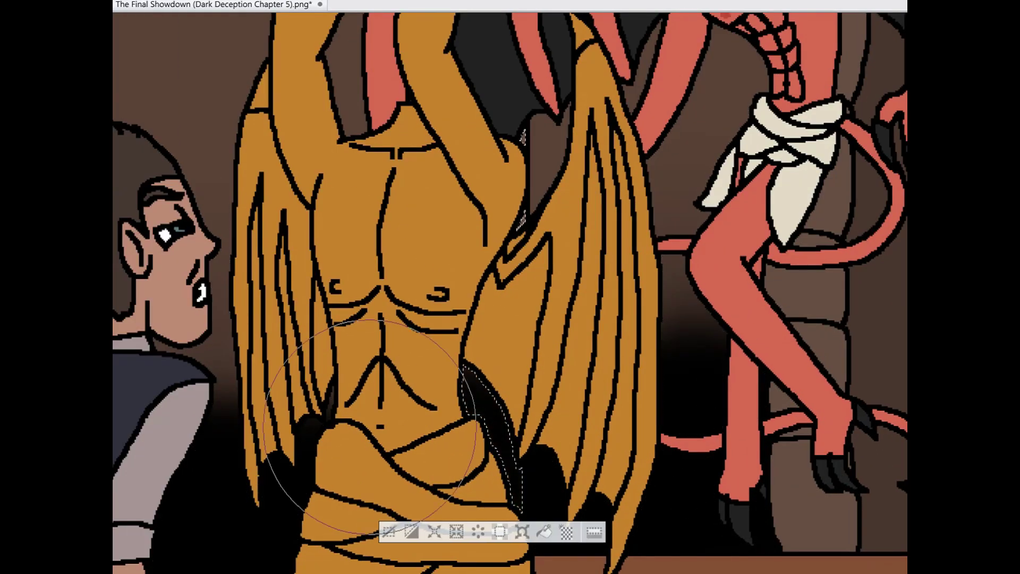
{"action": "scroll", "coordinate": [585, 372], "scroll_direction": "down", "scroll_amount": 3}
{"action": "scroll", "coordinate": [584, 372], "scroll_direction": "up", "scroll_amount": 4}
Step: Select the segments of the stone ring behind the demon
{"action": "scroll", "coordinate": [584, 372], "scroll_direction": "down", "scroll_amount": 2}
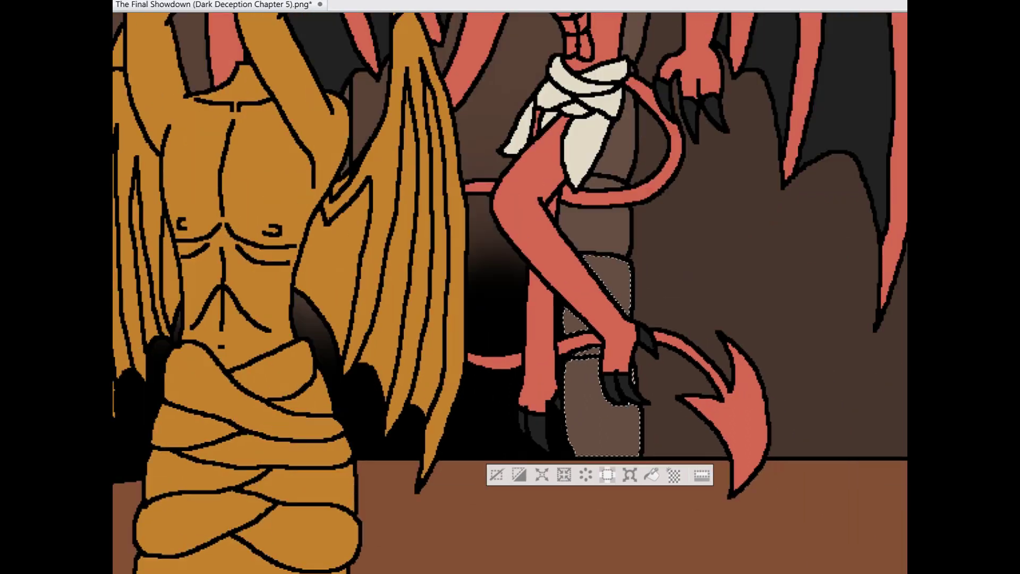
{"action": "scroll", "coordinate": [584, 372], "scroll_direction": "up", "scroll_amount": 1}
{"action": "scroll", "coordinate": [512, 295], "scroll_direction": "down", "scroll_amount": 4}
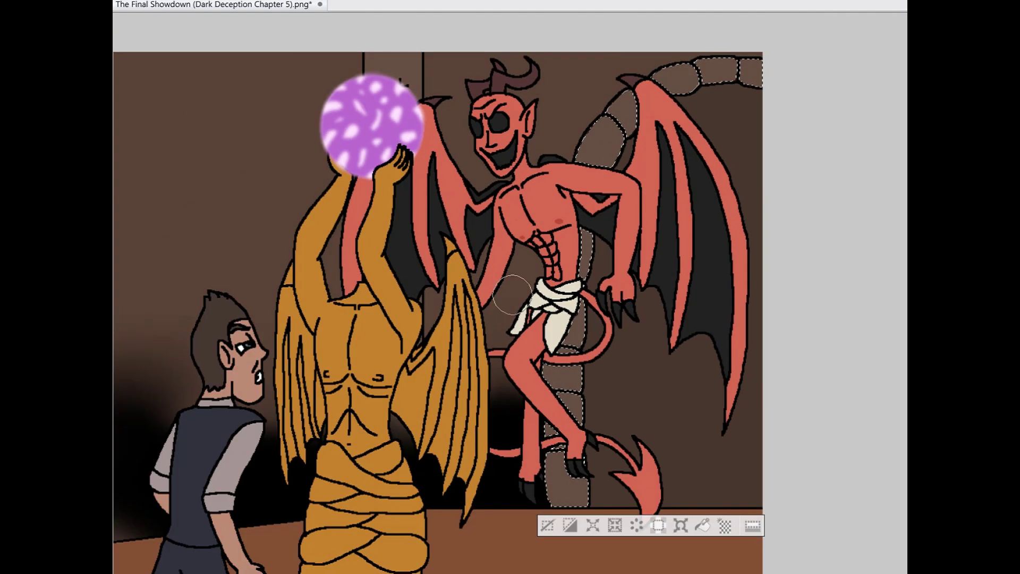